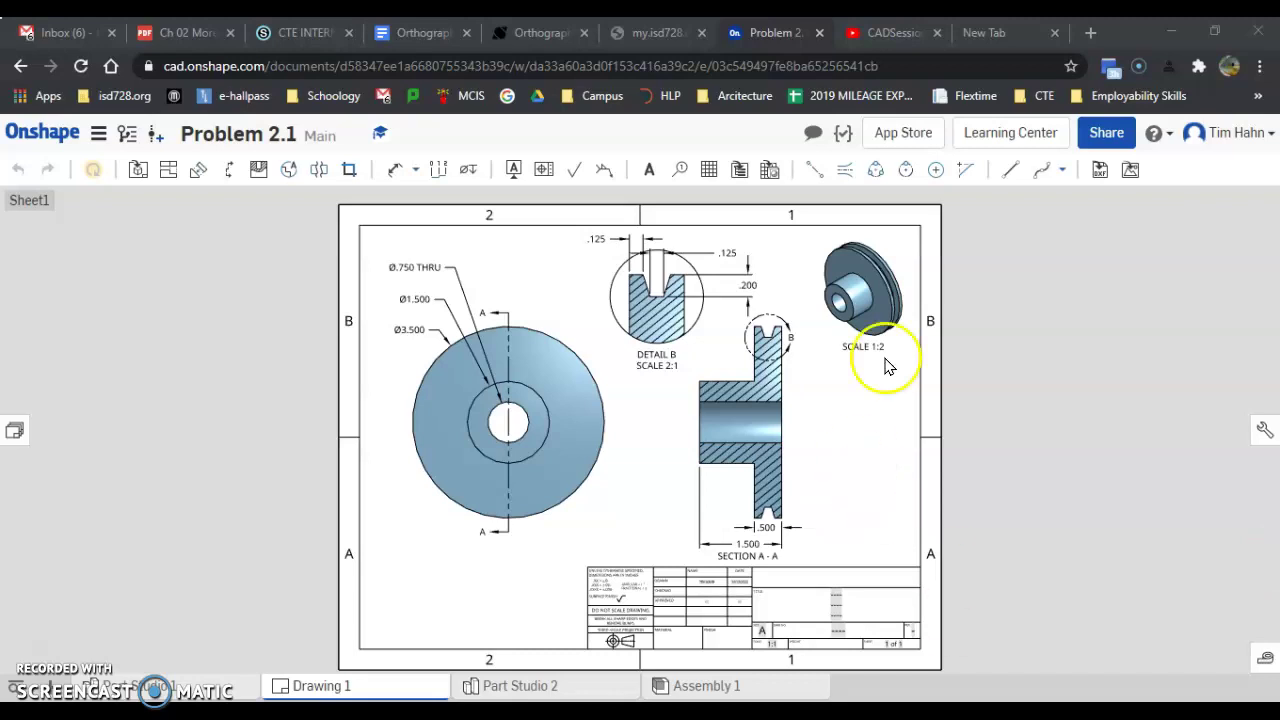
Step: Look over the pulley reference in Drawing 1, then return to the empty Part Studio 2
scroll(766, 345, "up", 3)
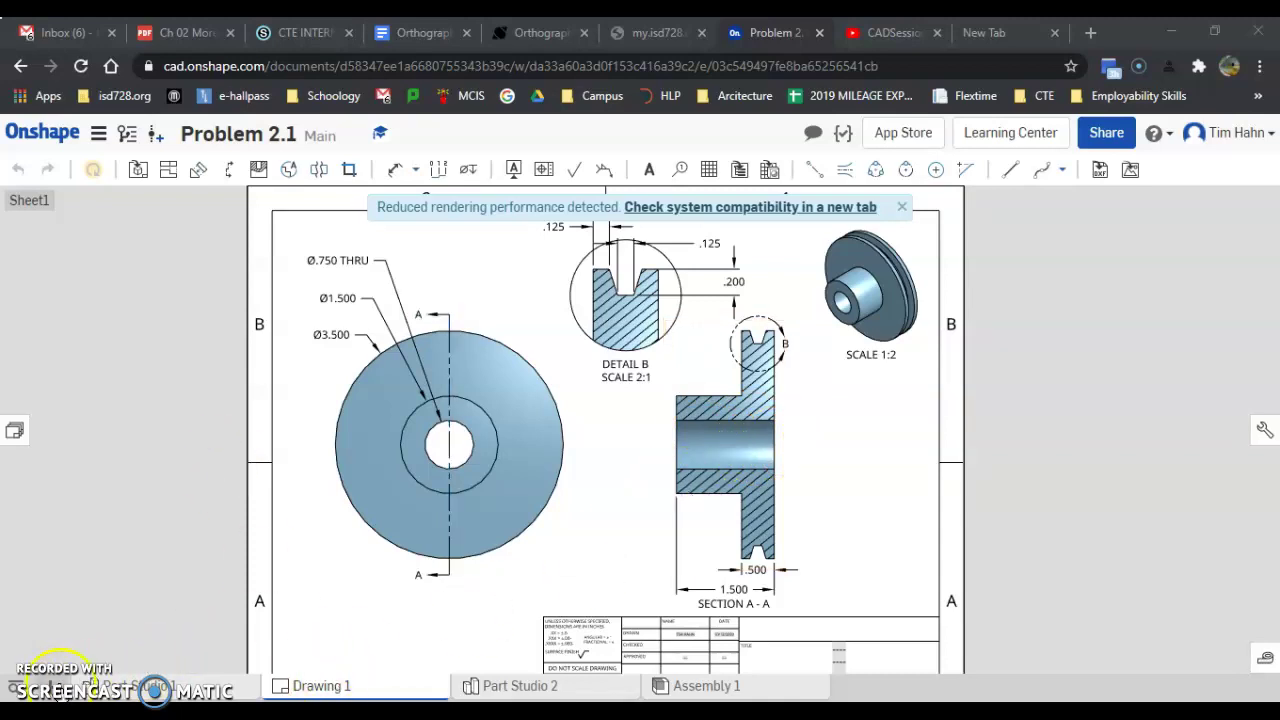
left_click(58, 690)
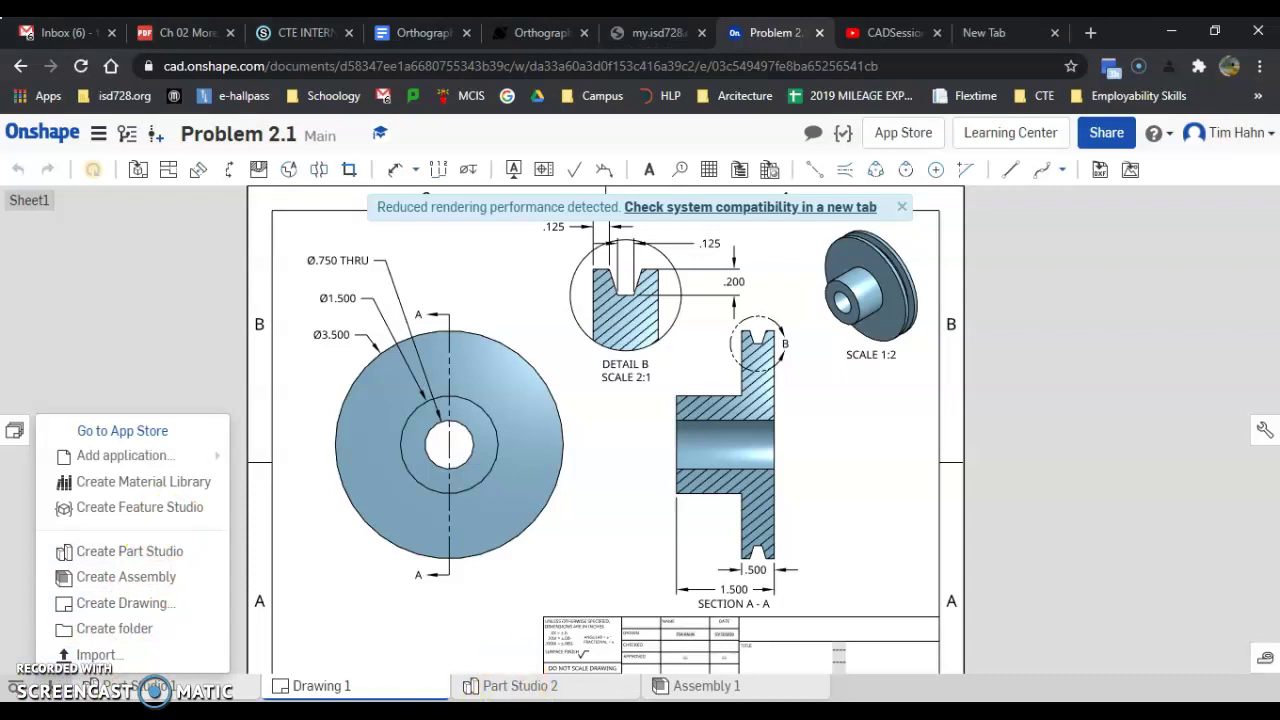
left_click(494, 688)
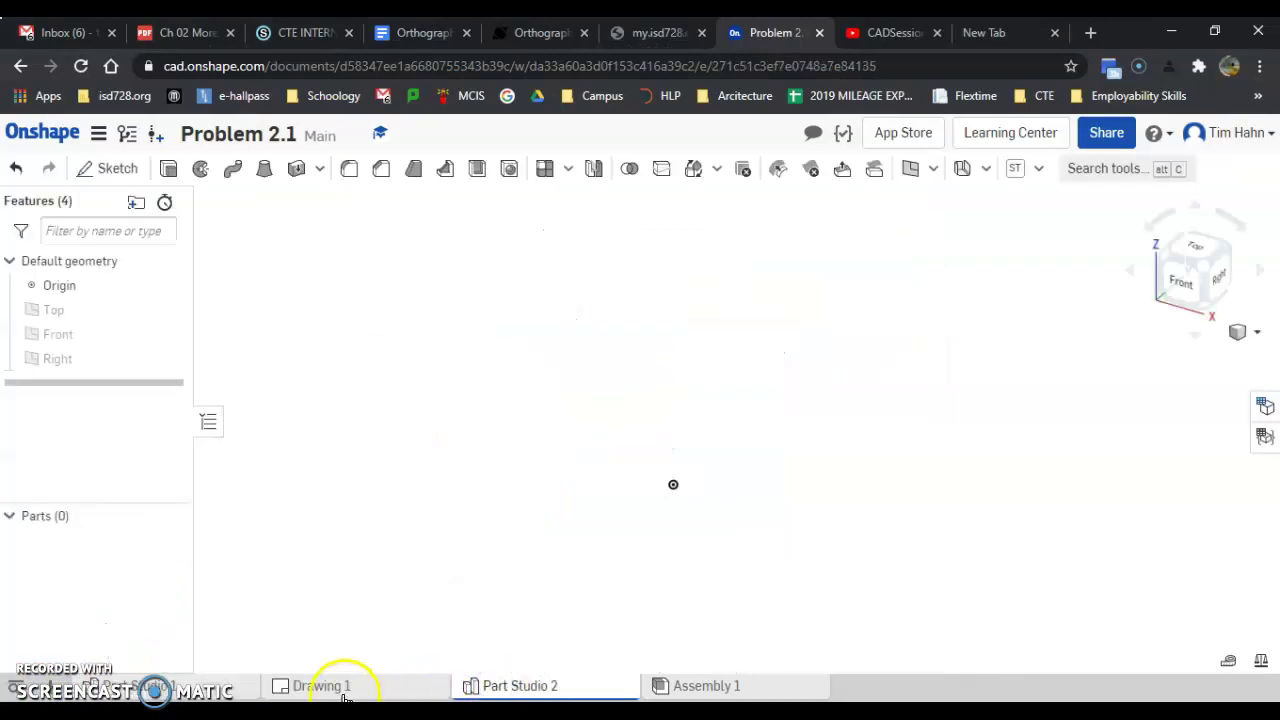
left_click(343, 690)
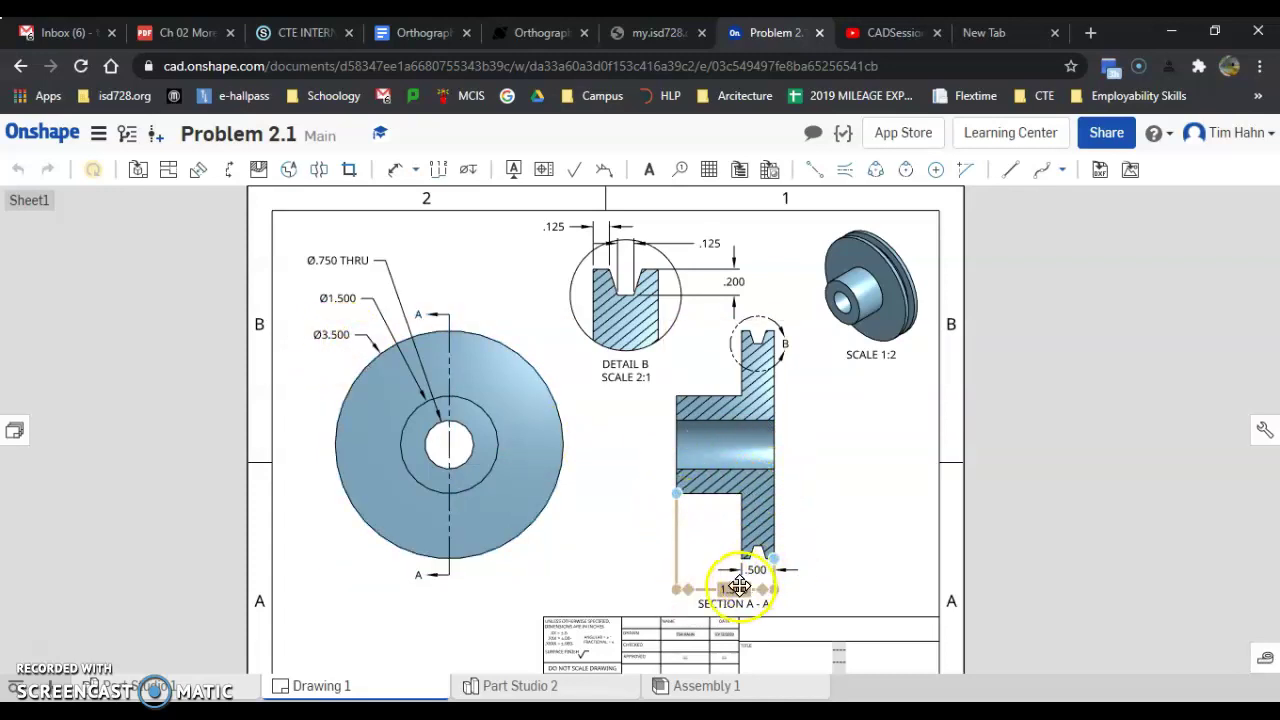
left_click(557, 684)
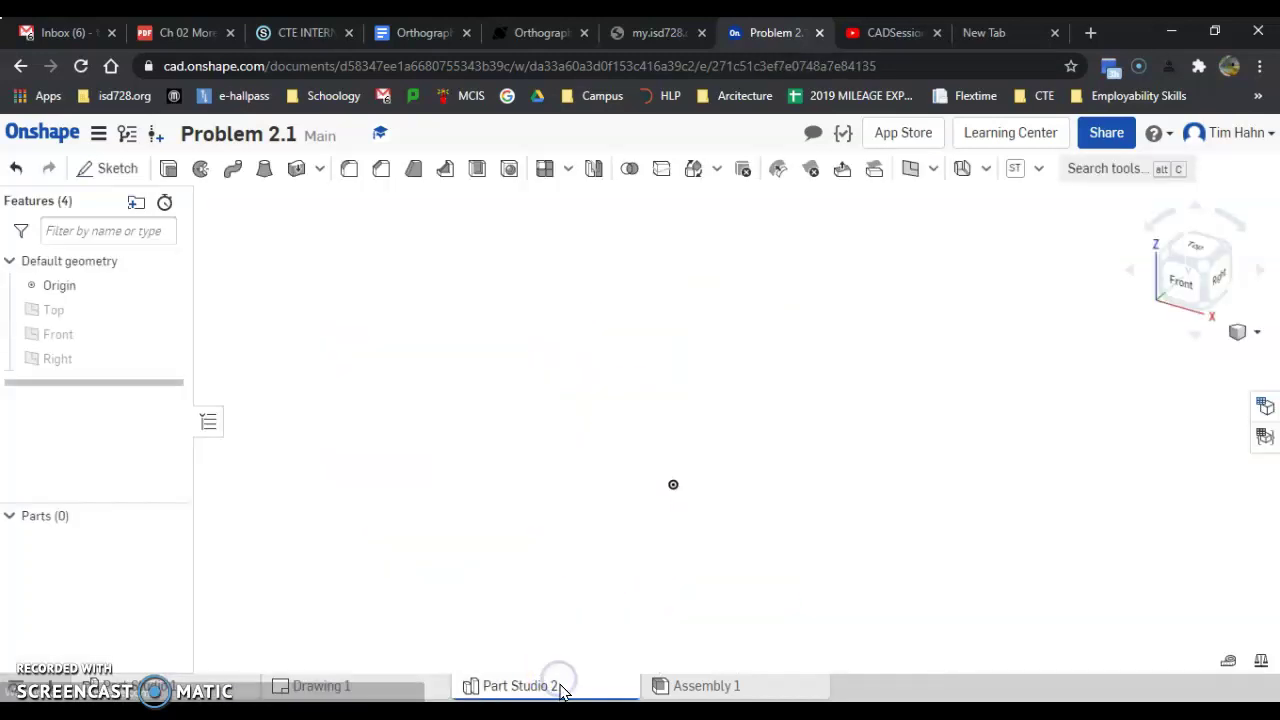
Step: Start a new sketch on the Right plane
left_click(110, 170)
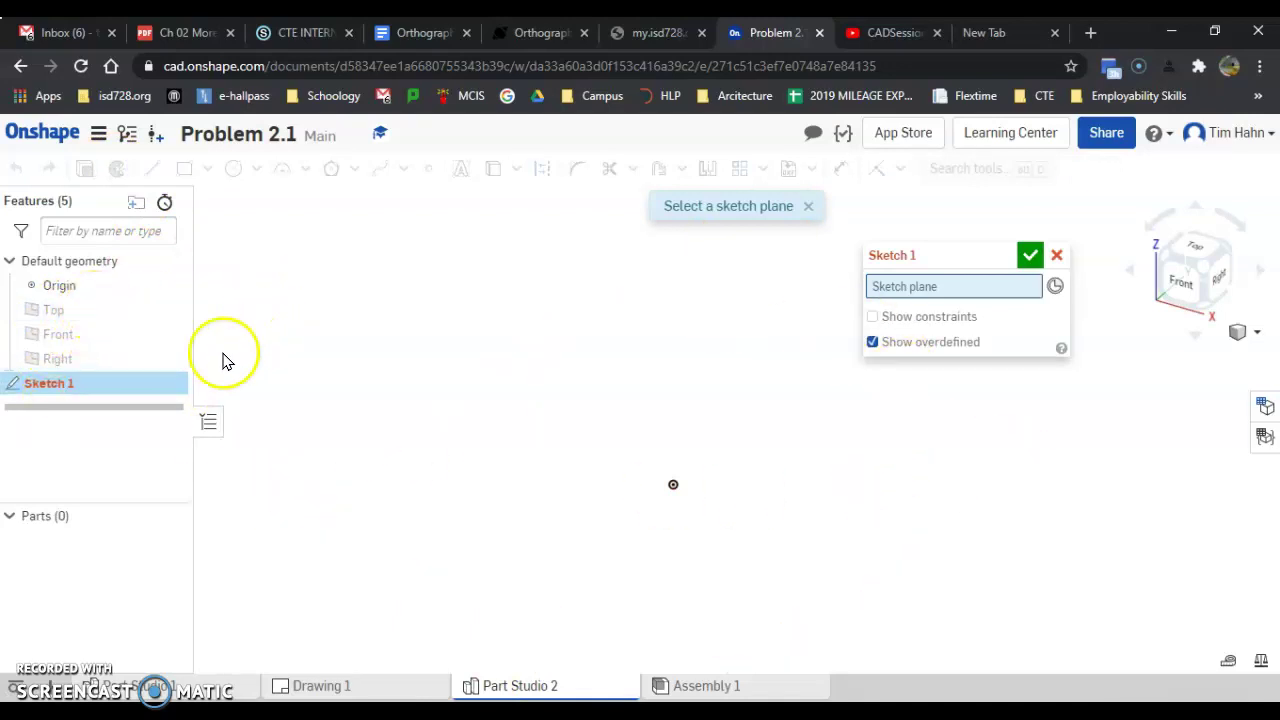
key("p")
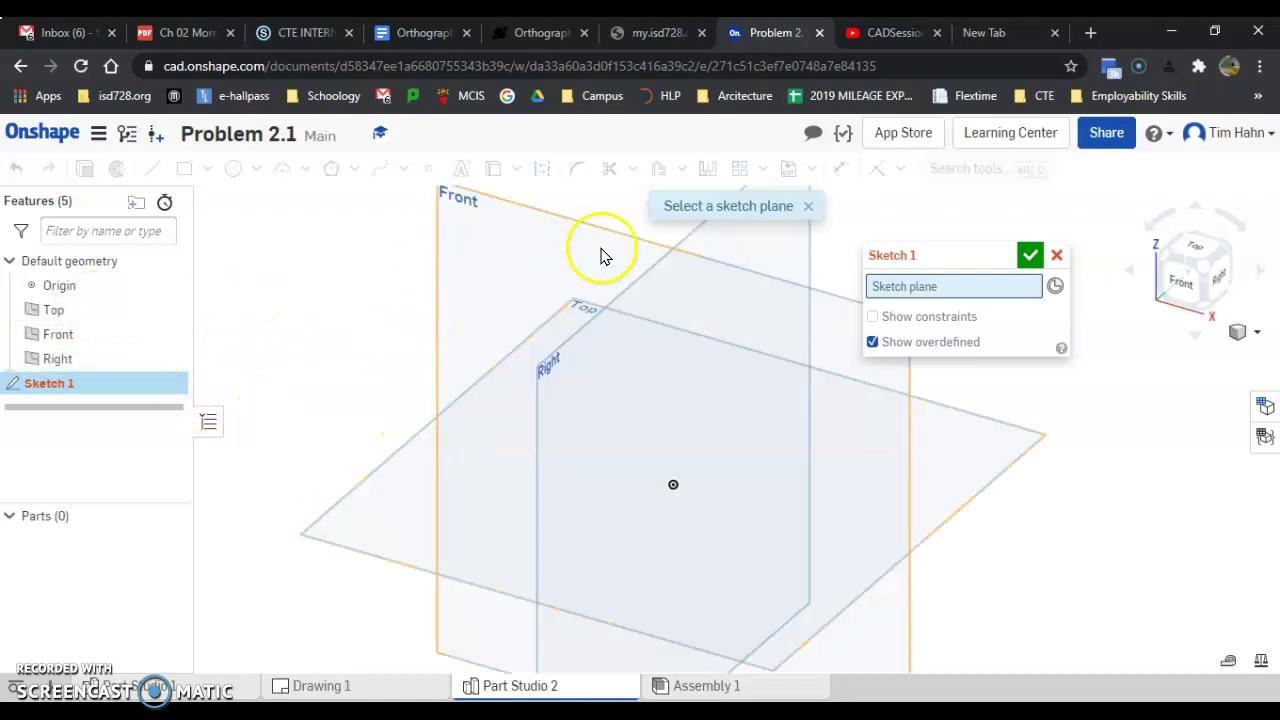
left_click(631, 305)
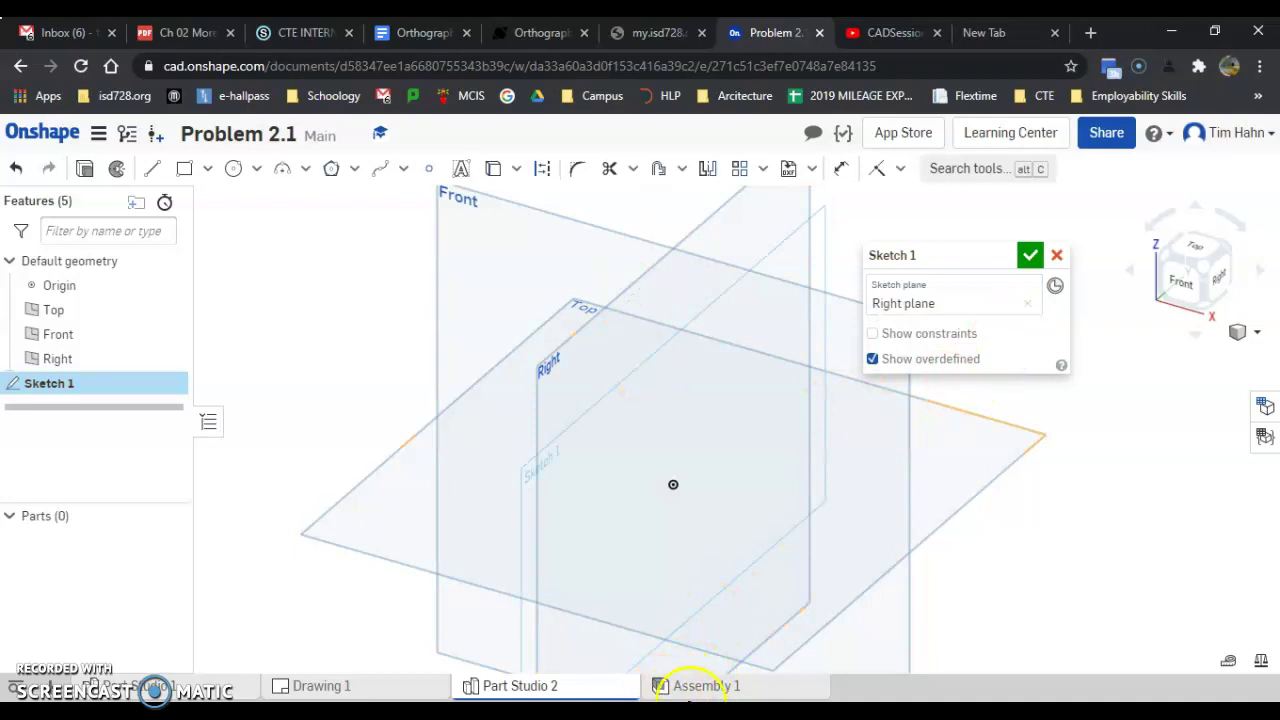
Step: Check the drawing's isometric view, then view the Right plane face-on
left_click(331, 686)
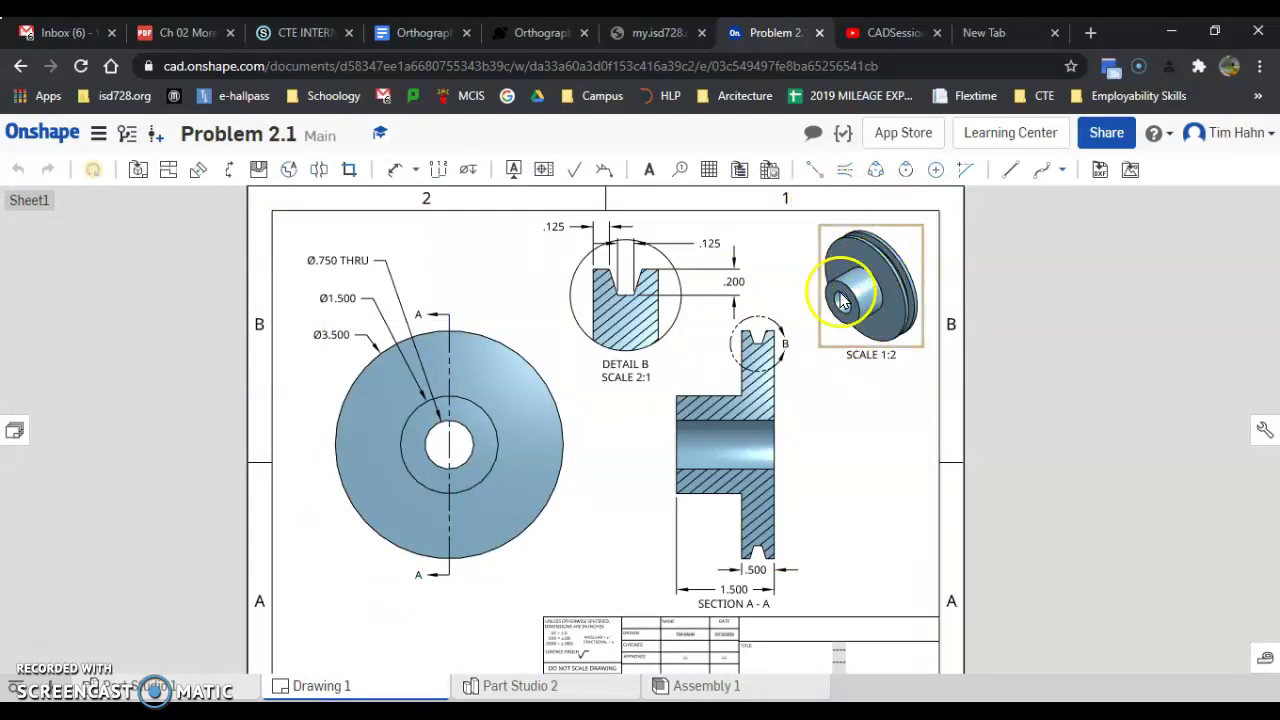
left_click(853, 255)
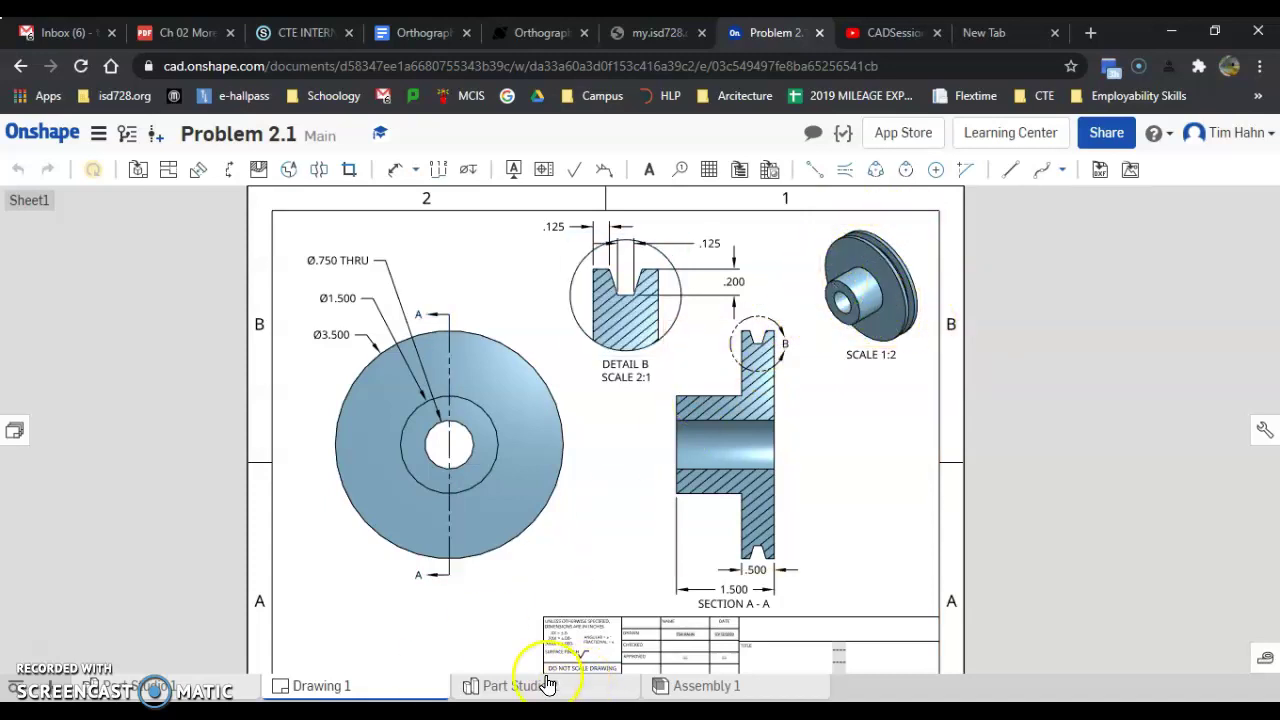
left_click(510, 686)
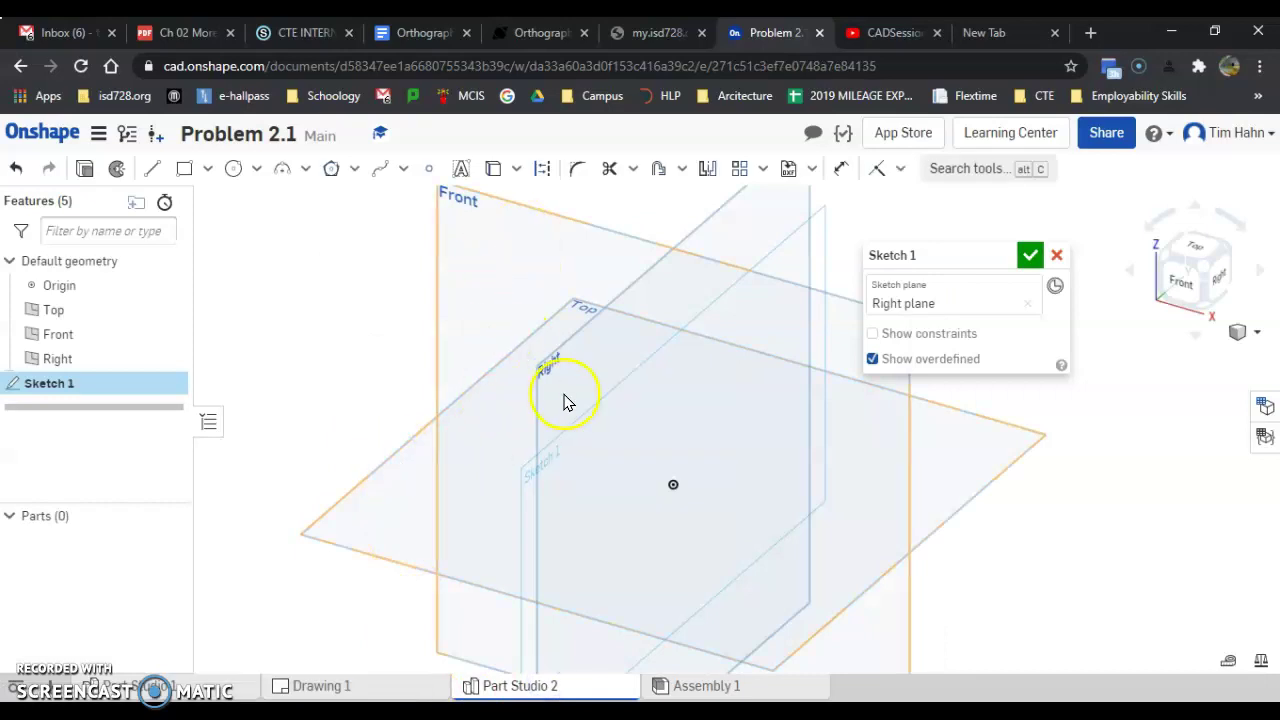
right_click(1094, 572)
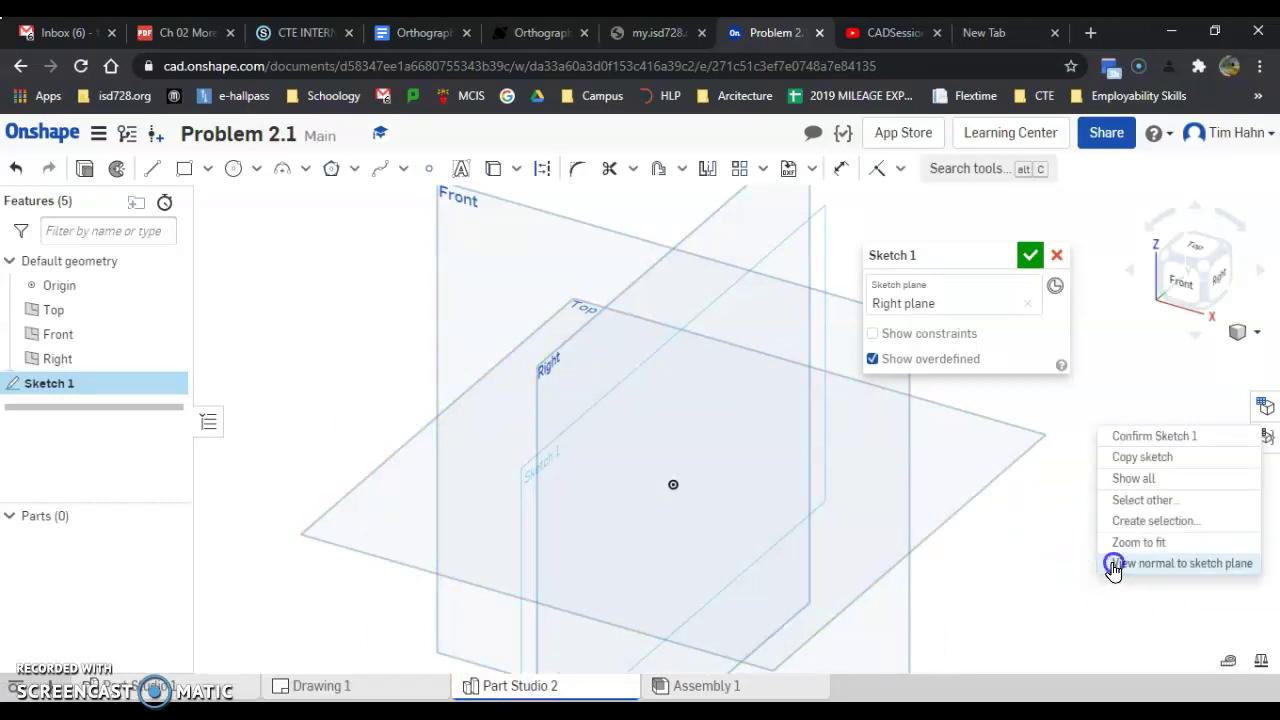
left_click(1111, 563)
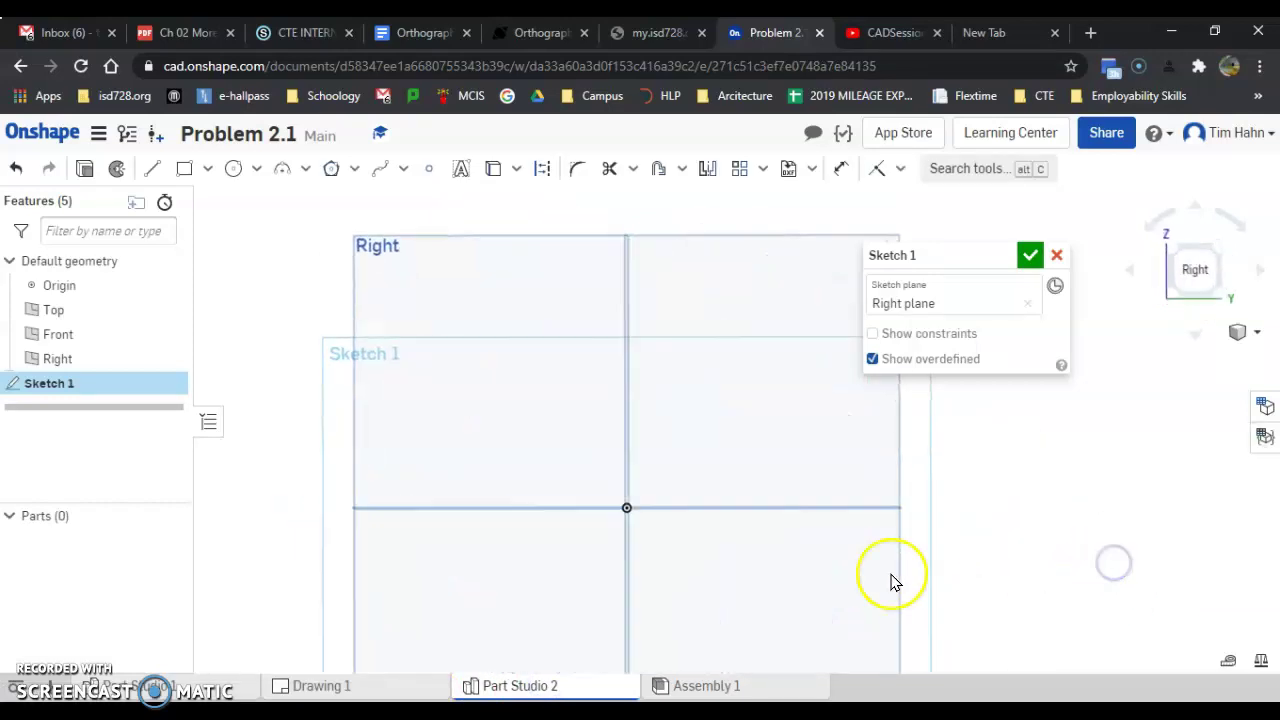
Step: Draw a corner rectangle up and right from the origin and dimension its width as 1.5 in
left_click(182, 170)
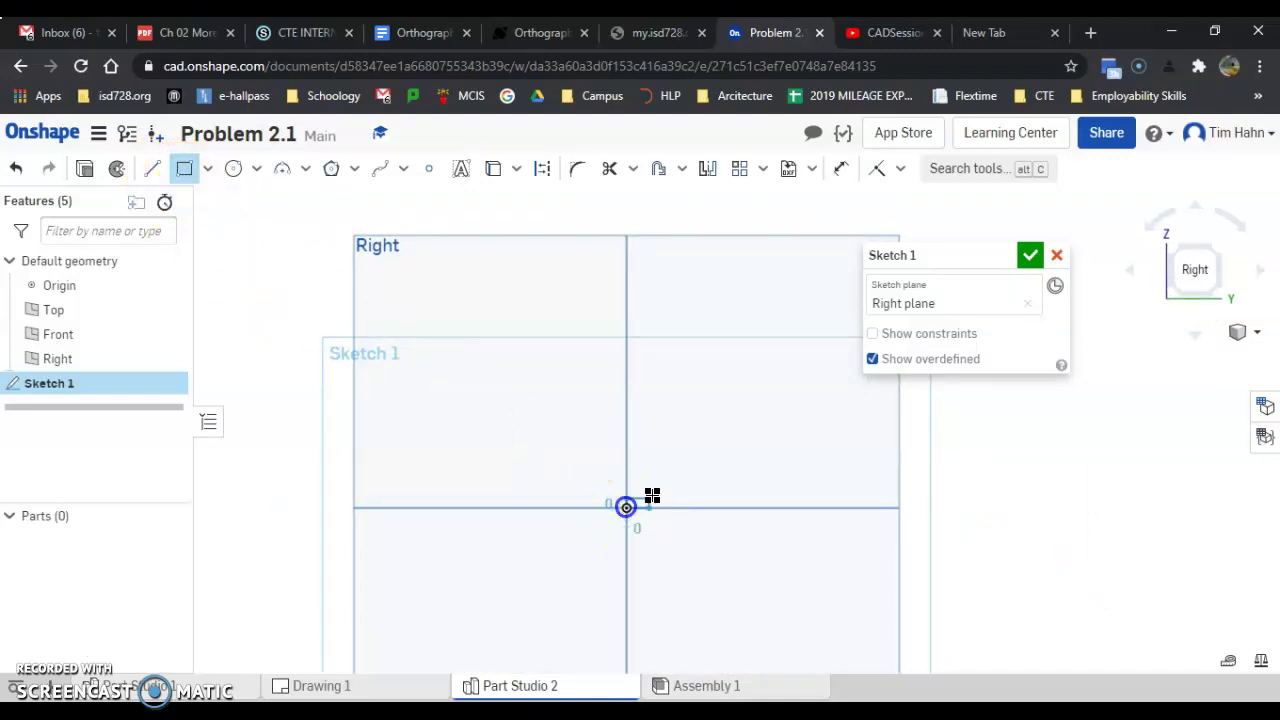
left_click_drag(652, 496, 755, 323)
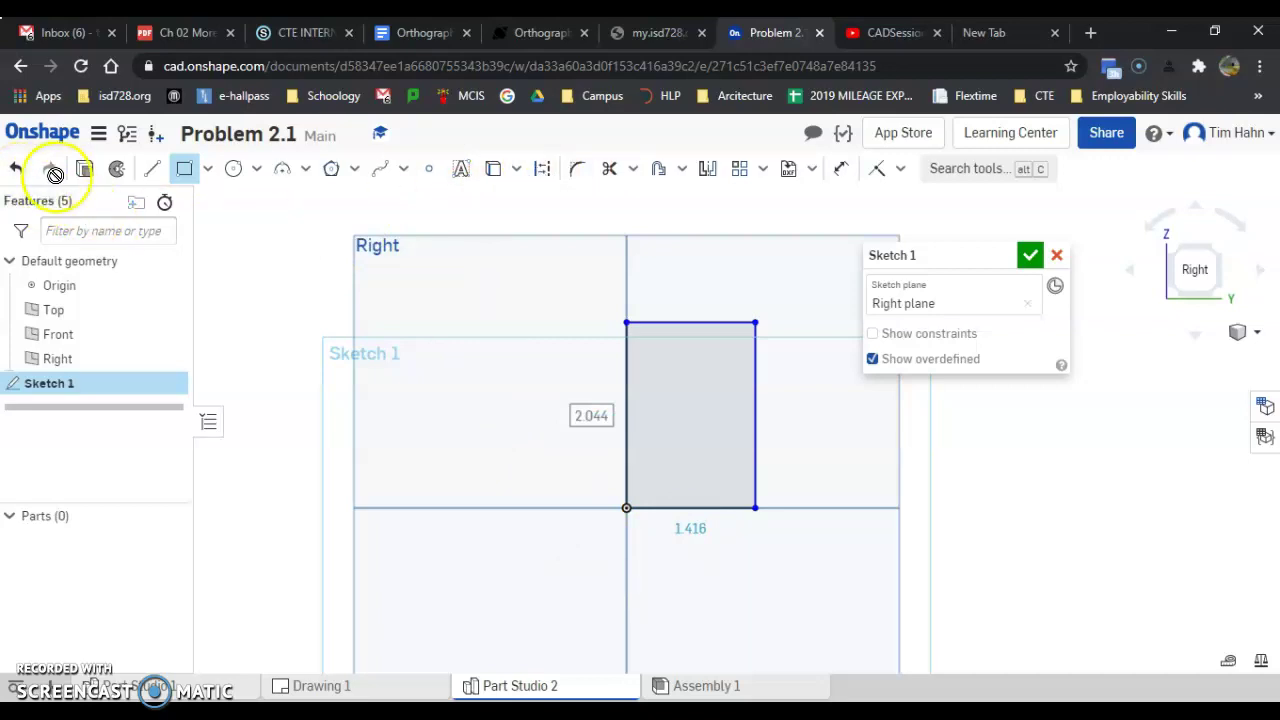
left_click(838, 172)
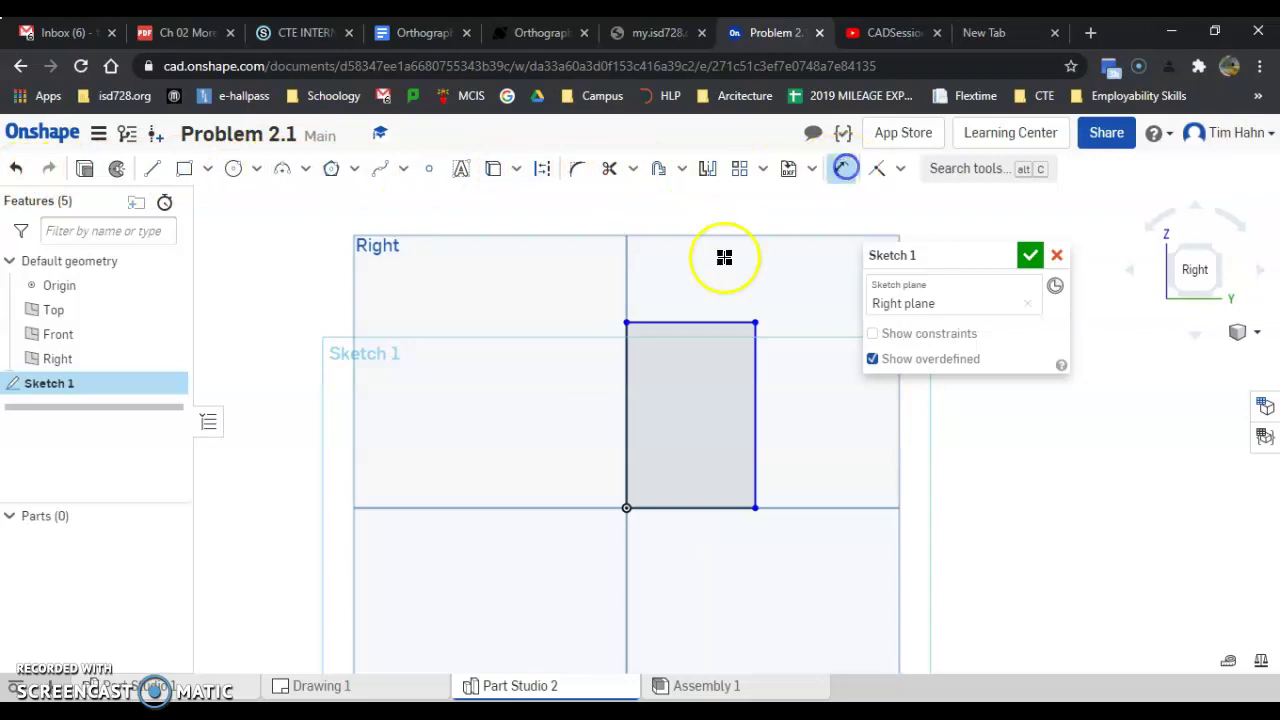
left_click(621, 346)
left_click(752, 368)
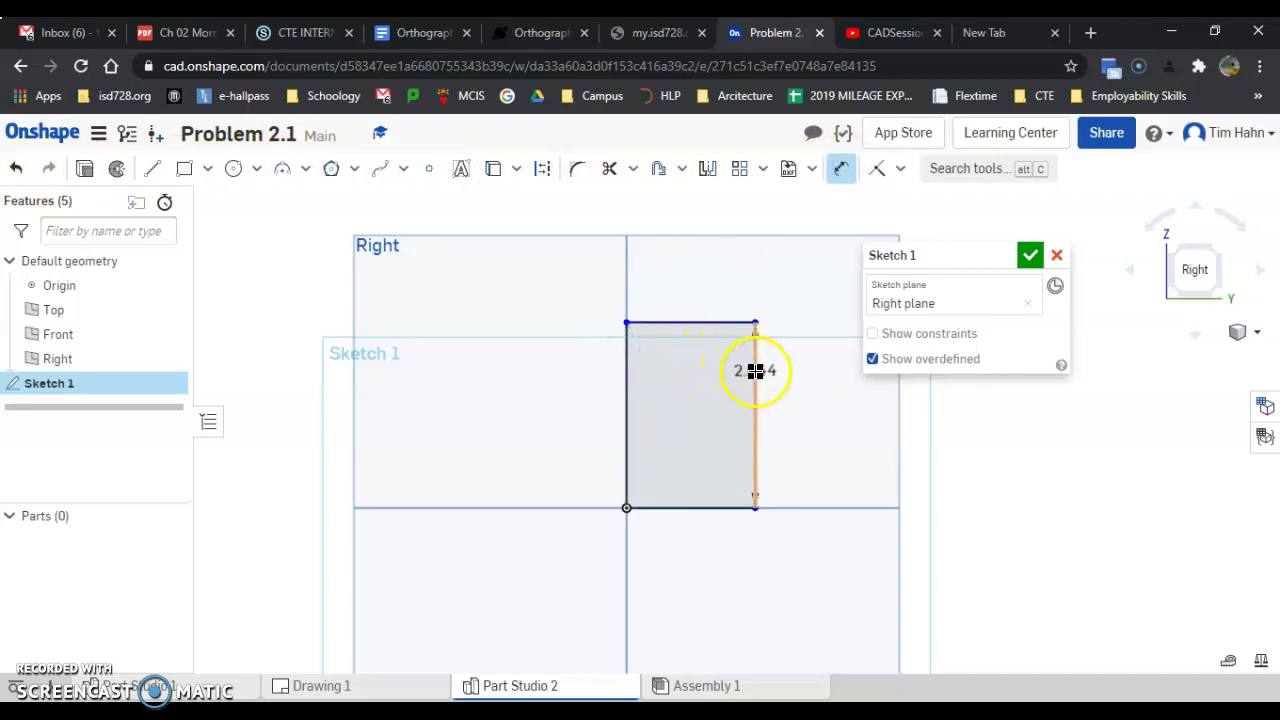
left_click(697, 276)
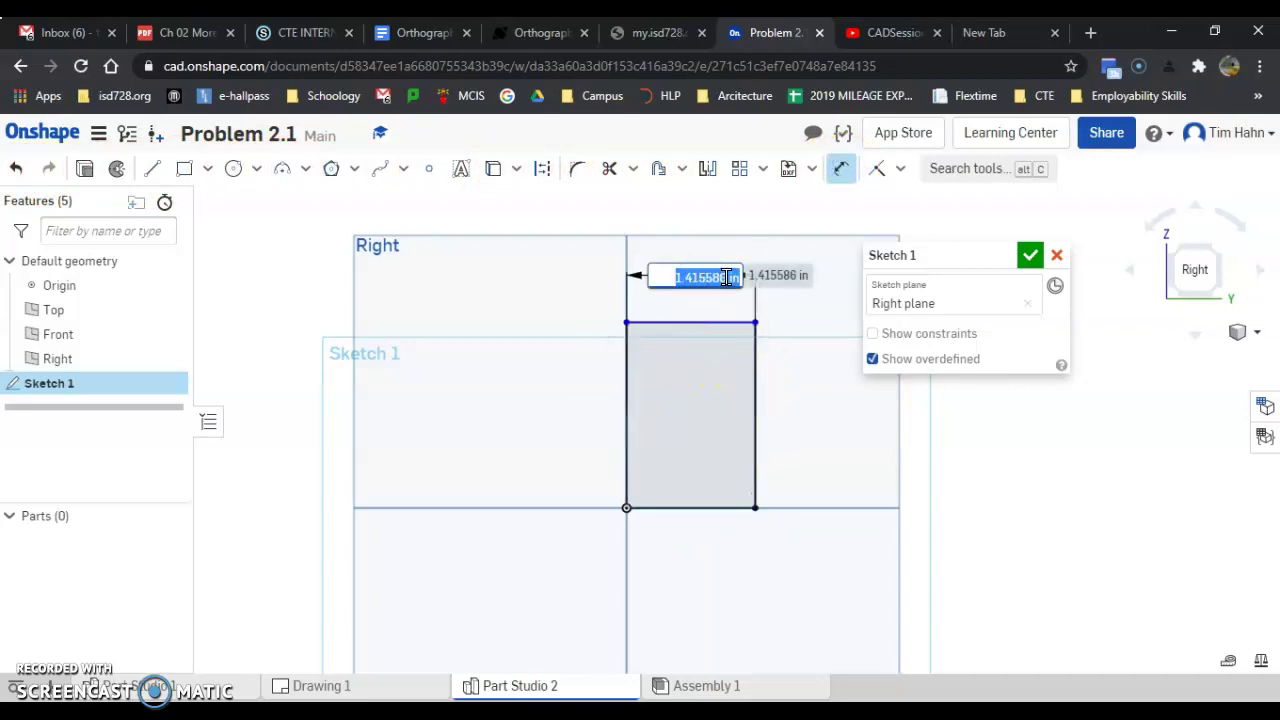
type("1.5")
key("Return")
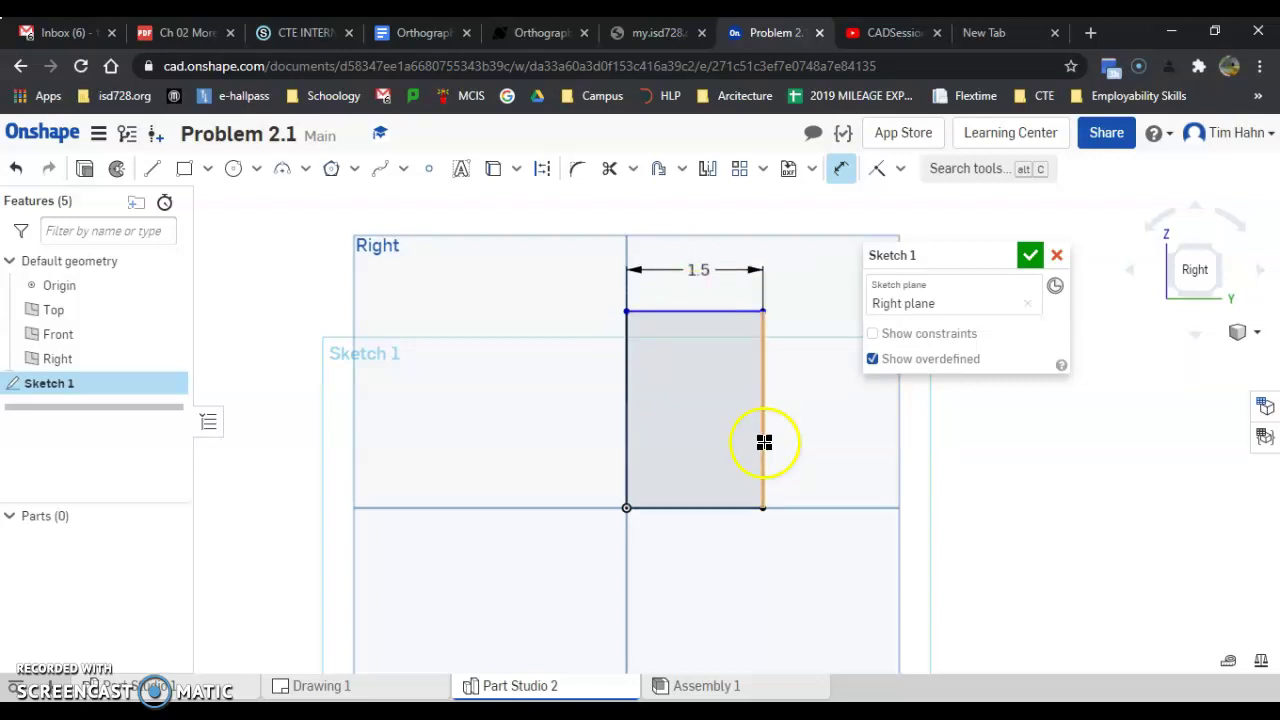
left_click(714, 312)
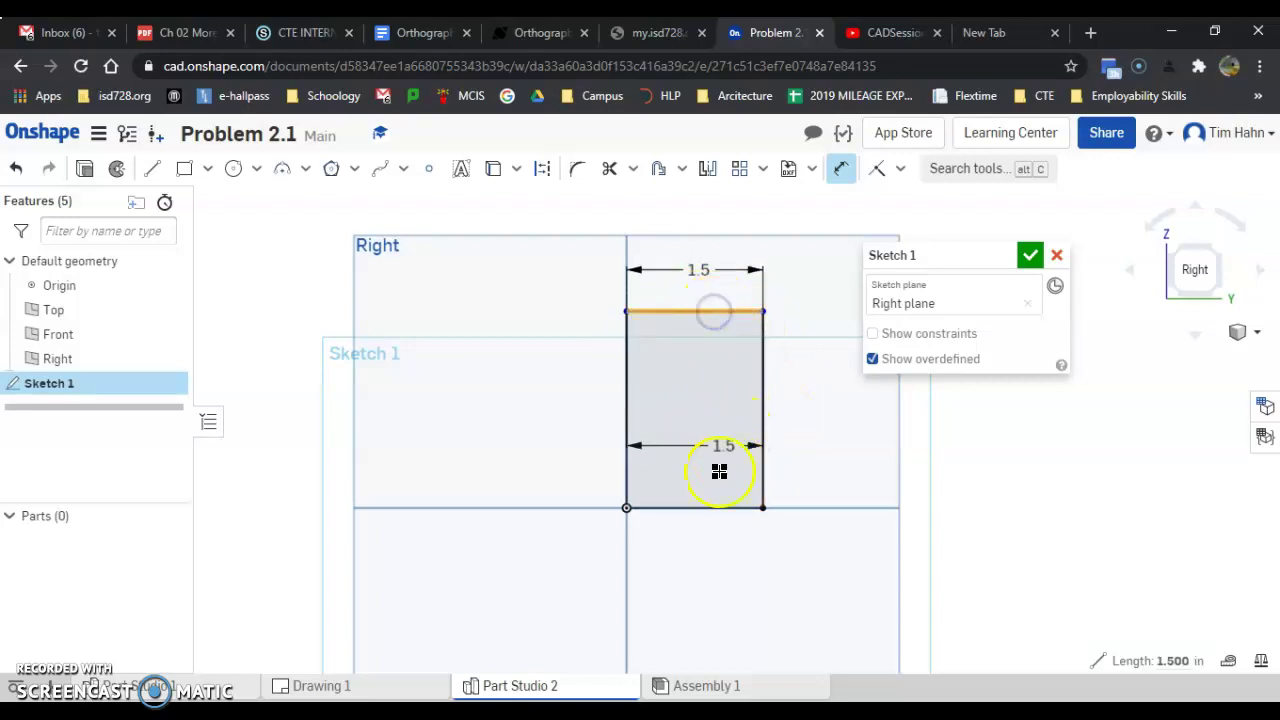
left_click_drag(714, 510, 798, 500)
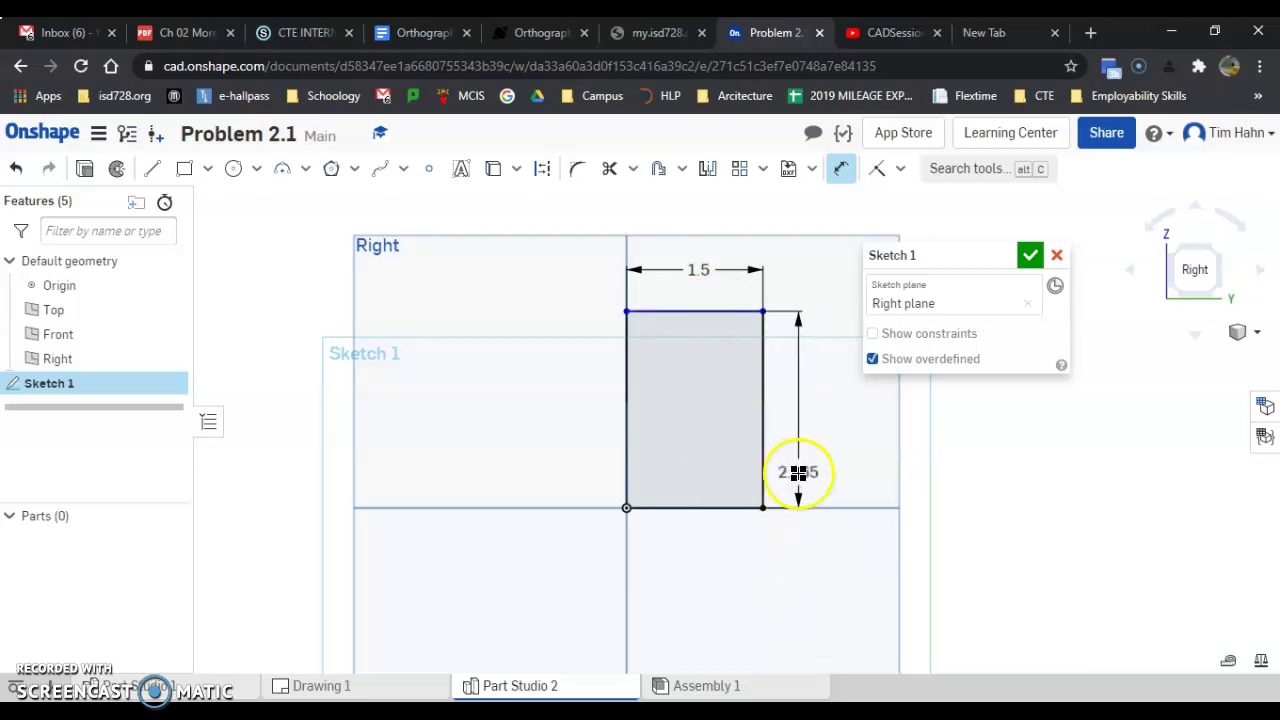
key("Escape")
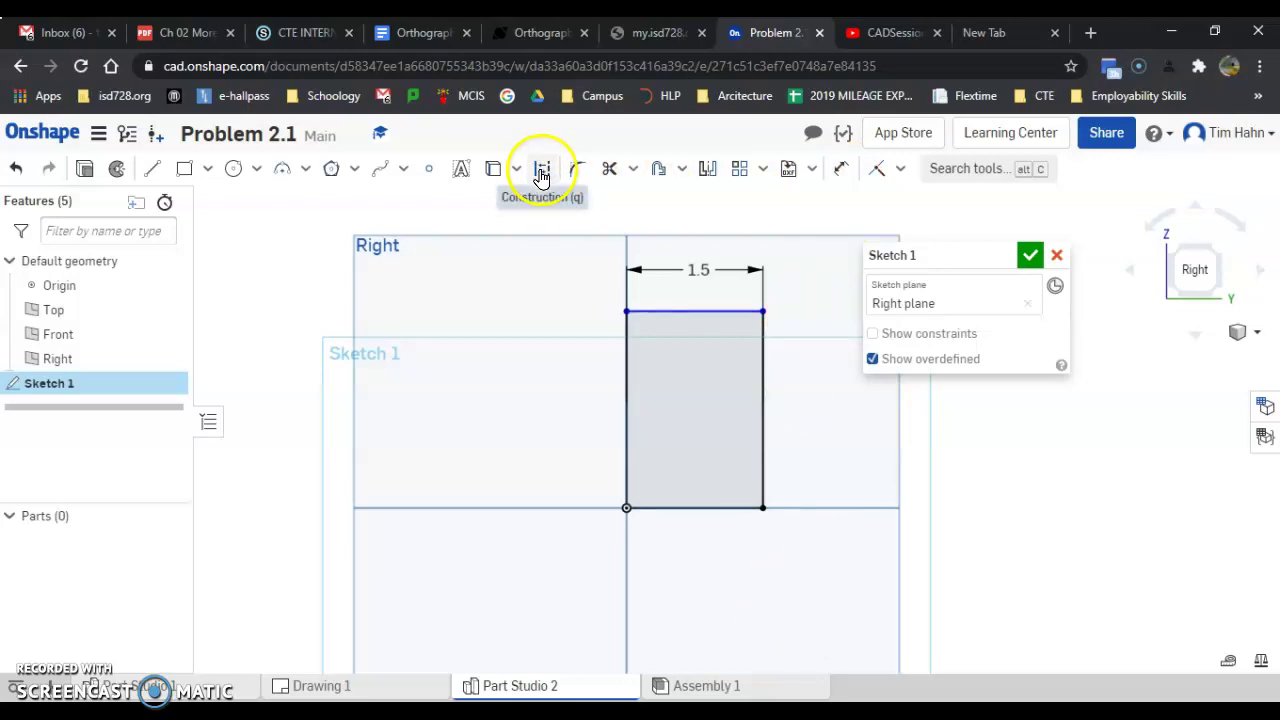
Step: Draw a horizontal construction line rightward from the origin
left_click(140, 170)
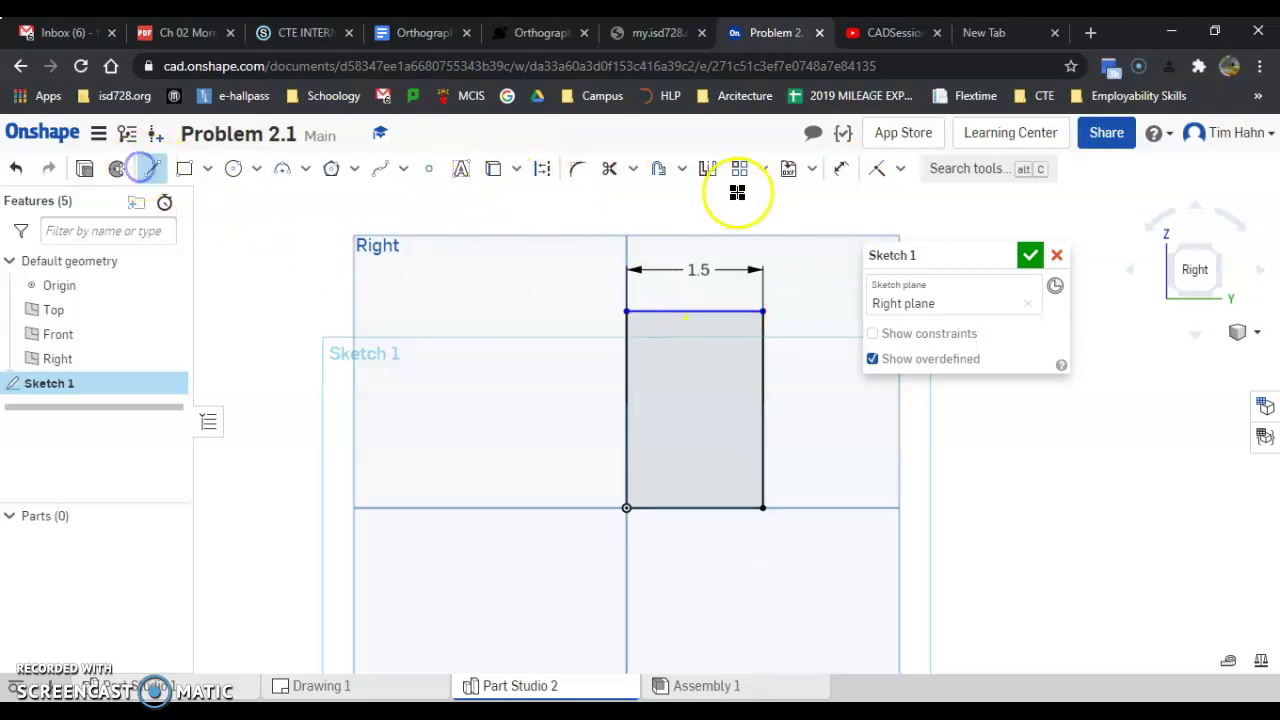
left_click(536, 176)
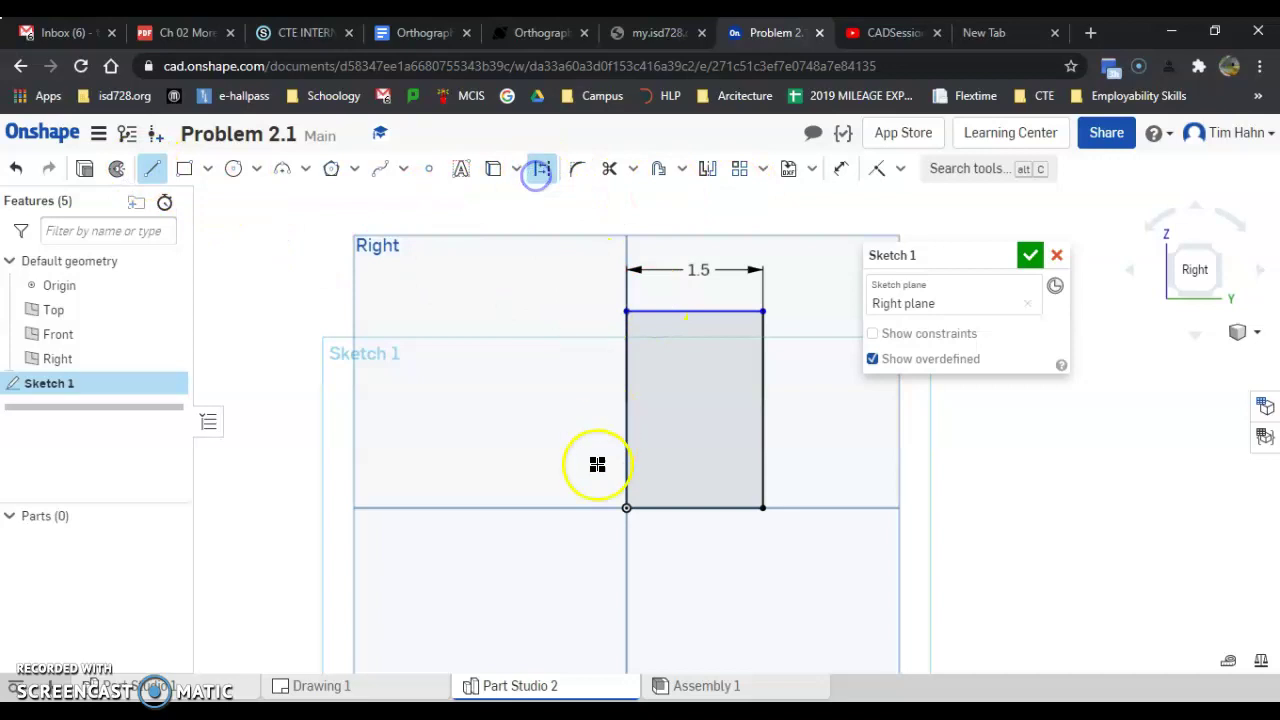
mouse_move(662, 508)
left_mouse_down()
mouse_move(829, 480)
mouse_move(911, 509)
mouse_move(901, 506)
left_mouse_up()
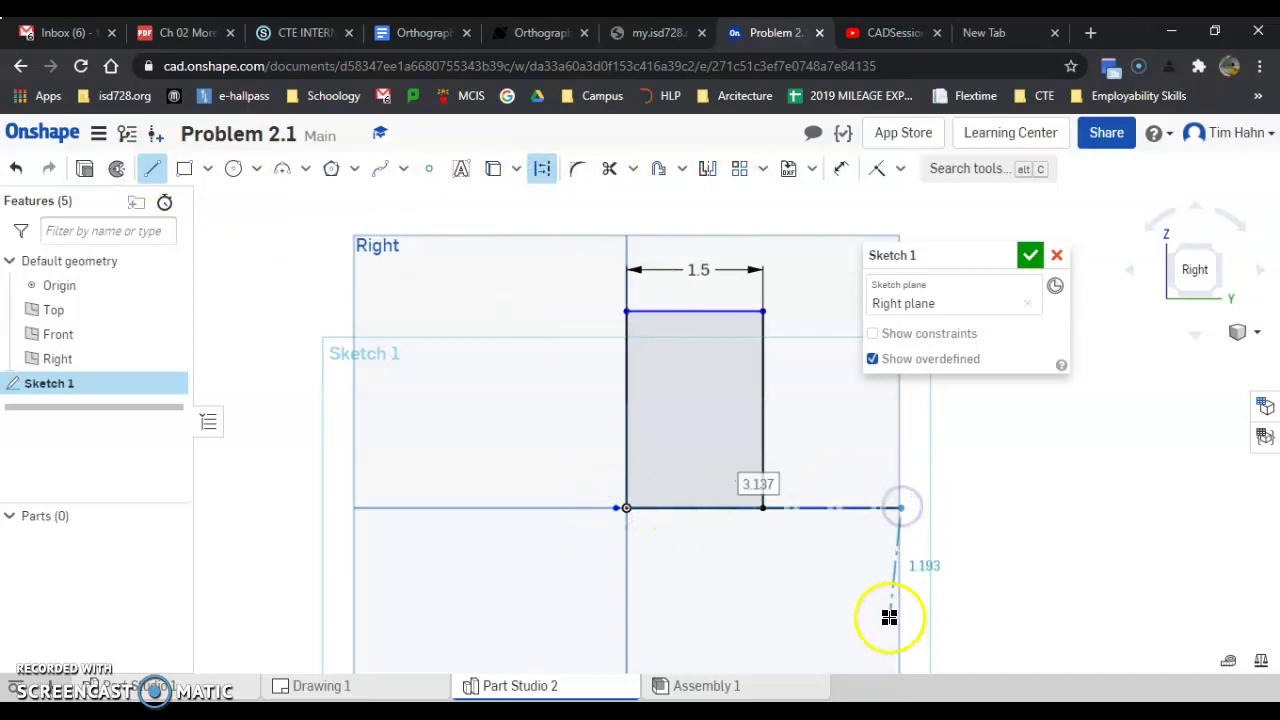
key("Escape")
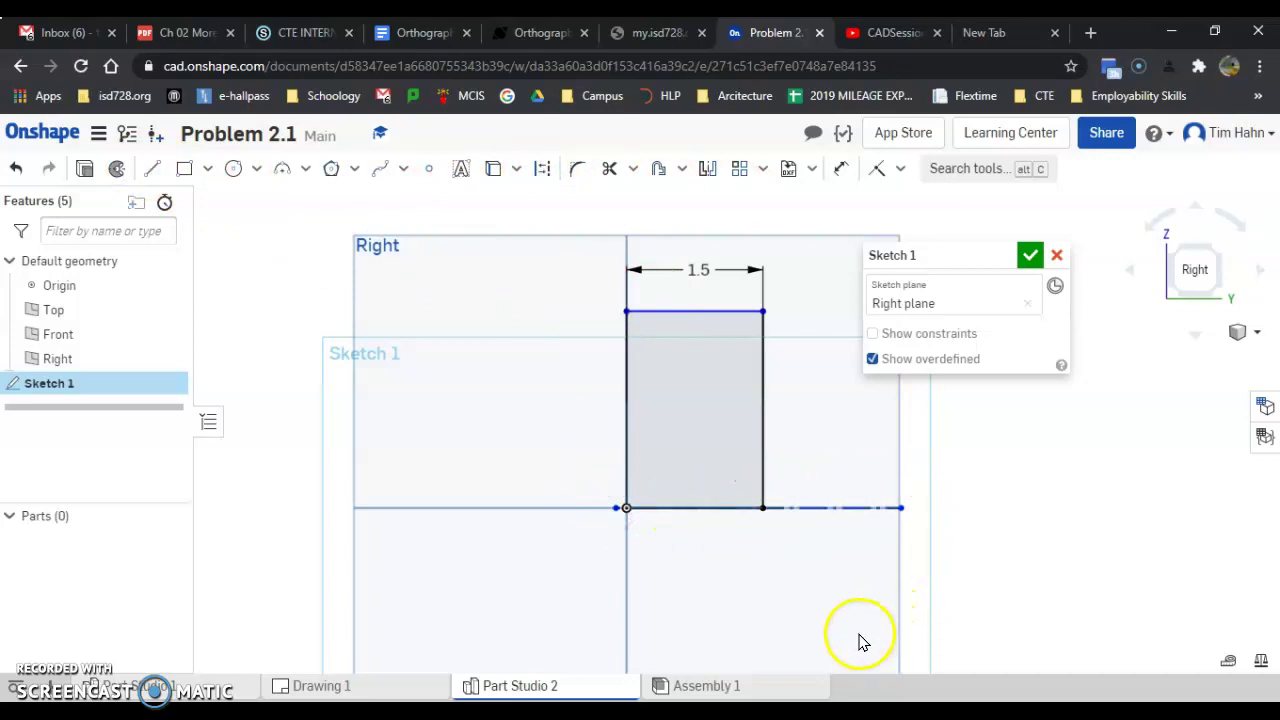
Step: Dimension the rectangle's top edge against the centre line as a Ø3.5 diameter
left_click(841, 168)
left_click(724, 312)
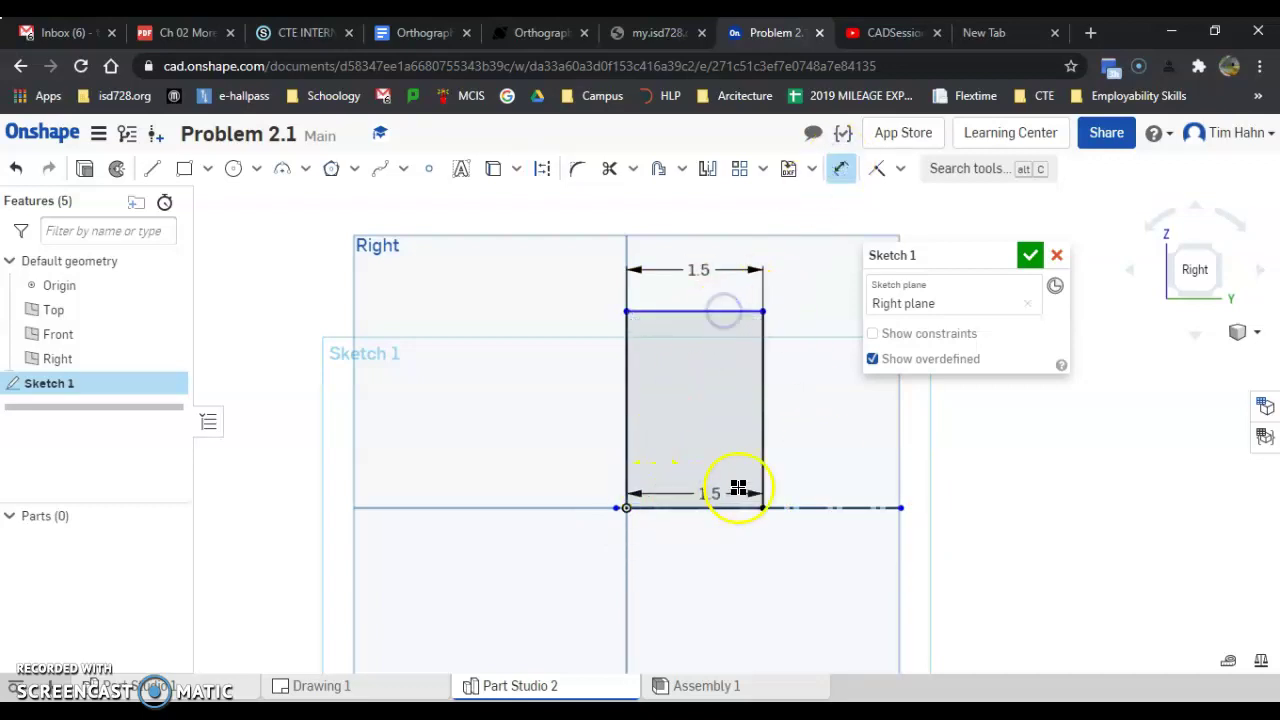
left_click(837, 507)
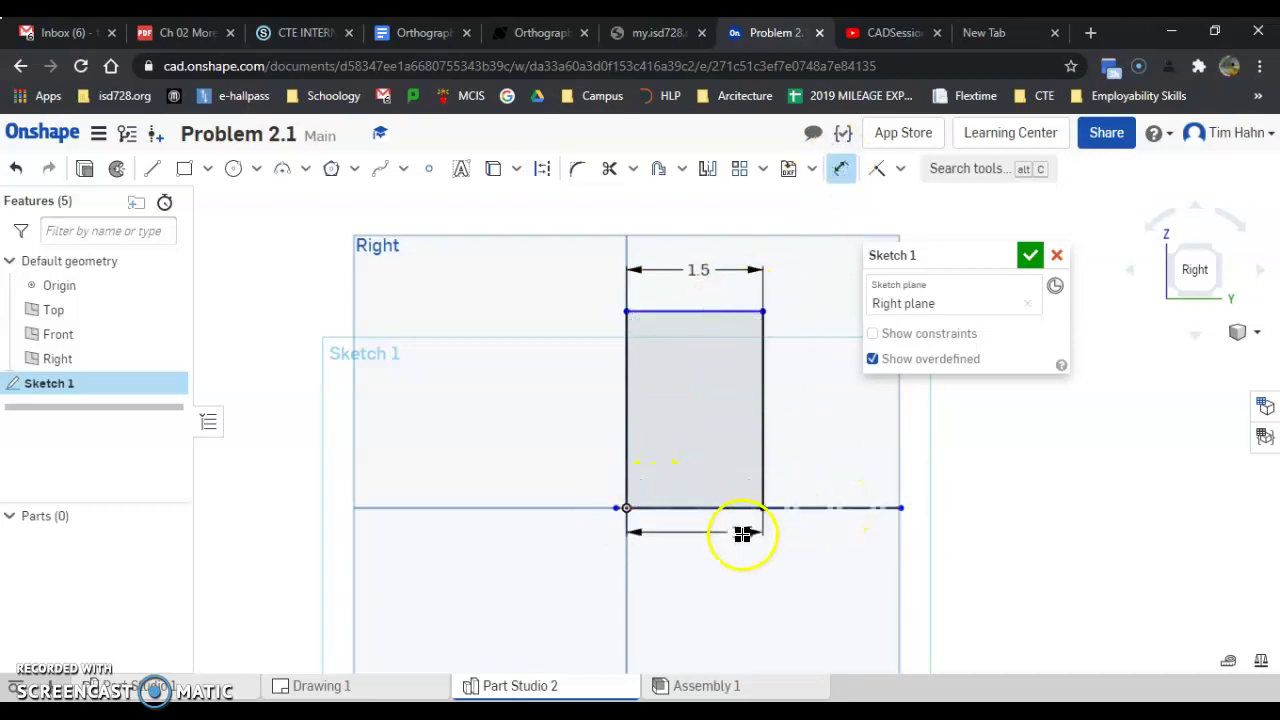
left_click(719, 507)
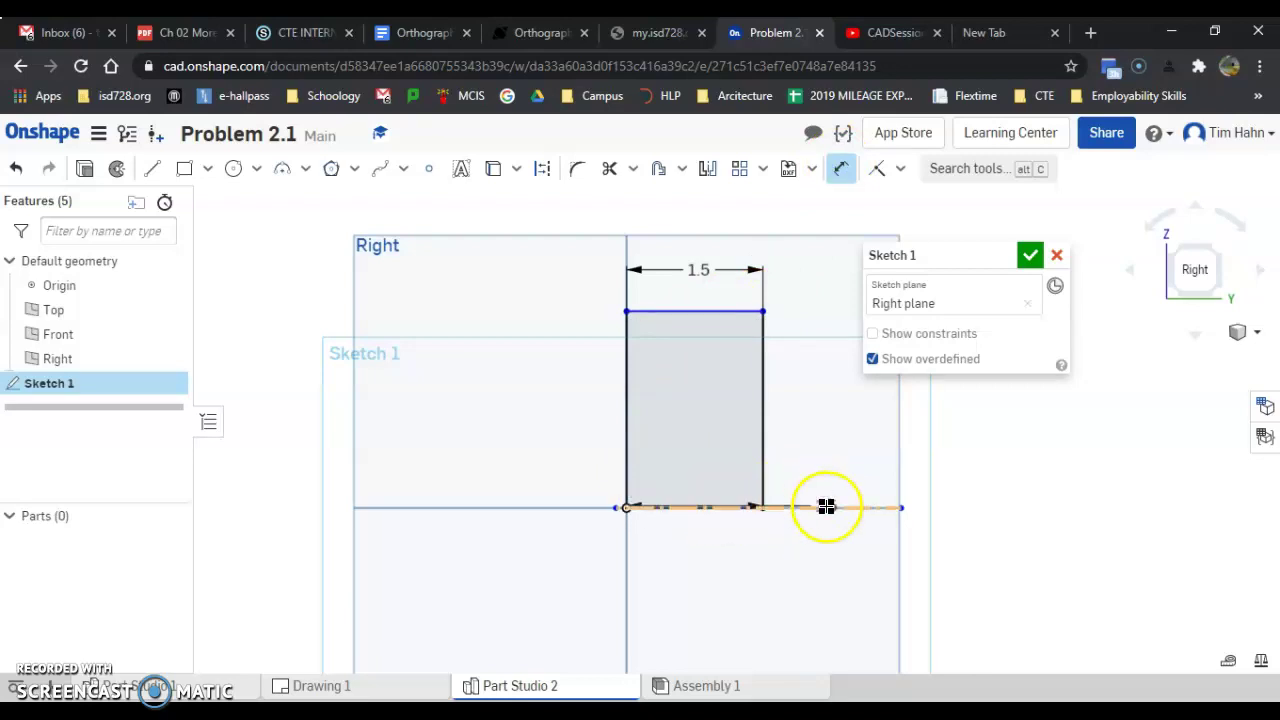
left_click_drag(826, 507, 799, 549)
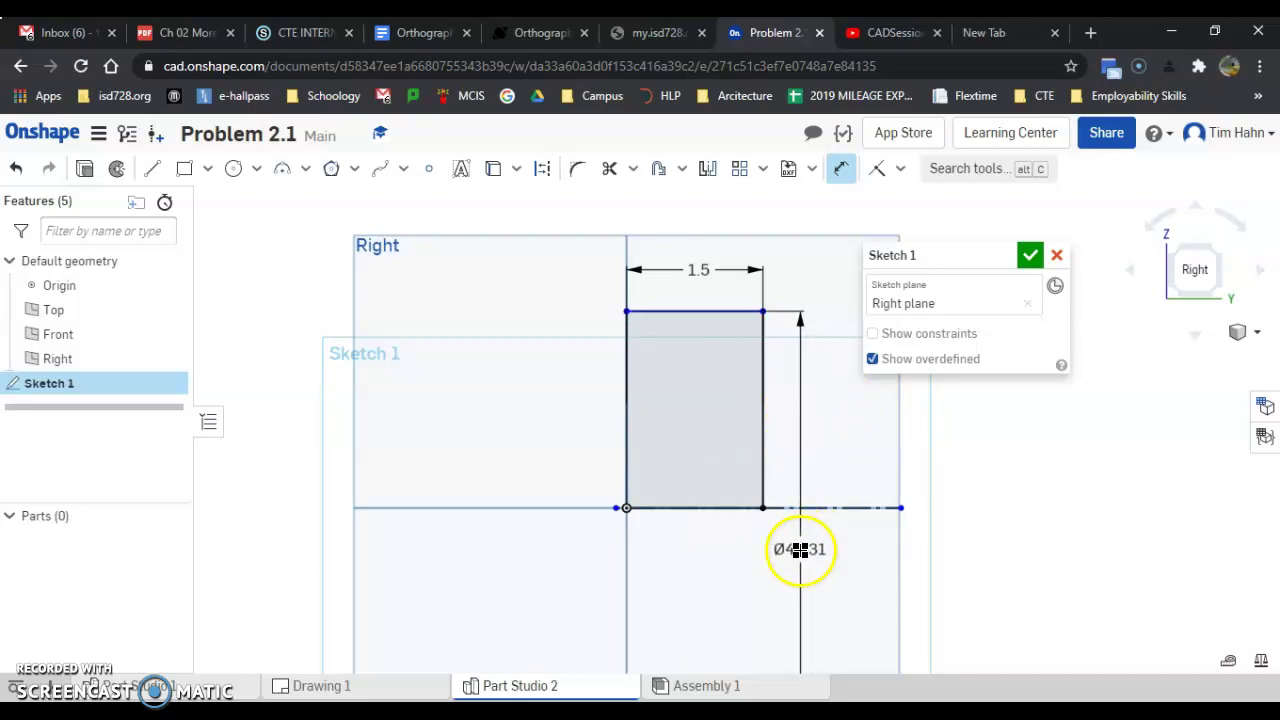
left_click(800, 549)
scroll(800, 545, "down", 5)
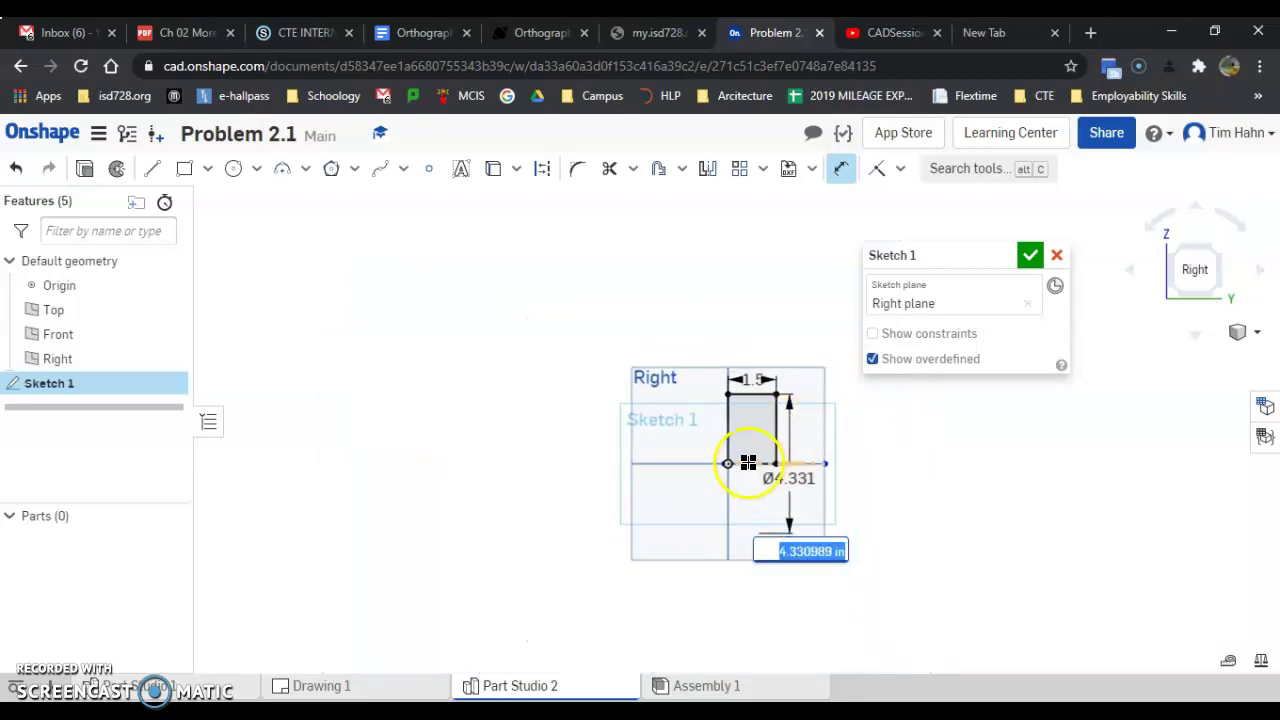
scroll(905, 505, "up", 1)
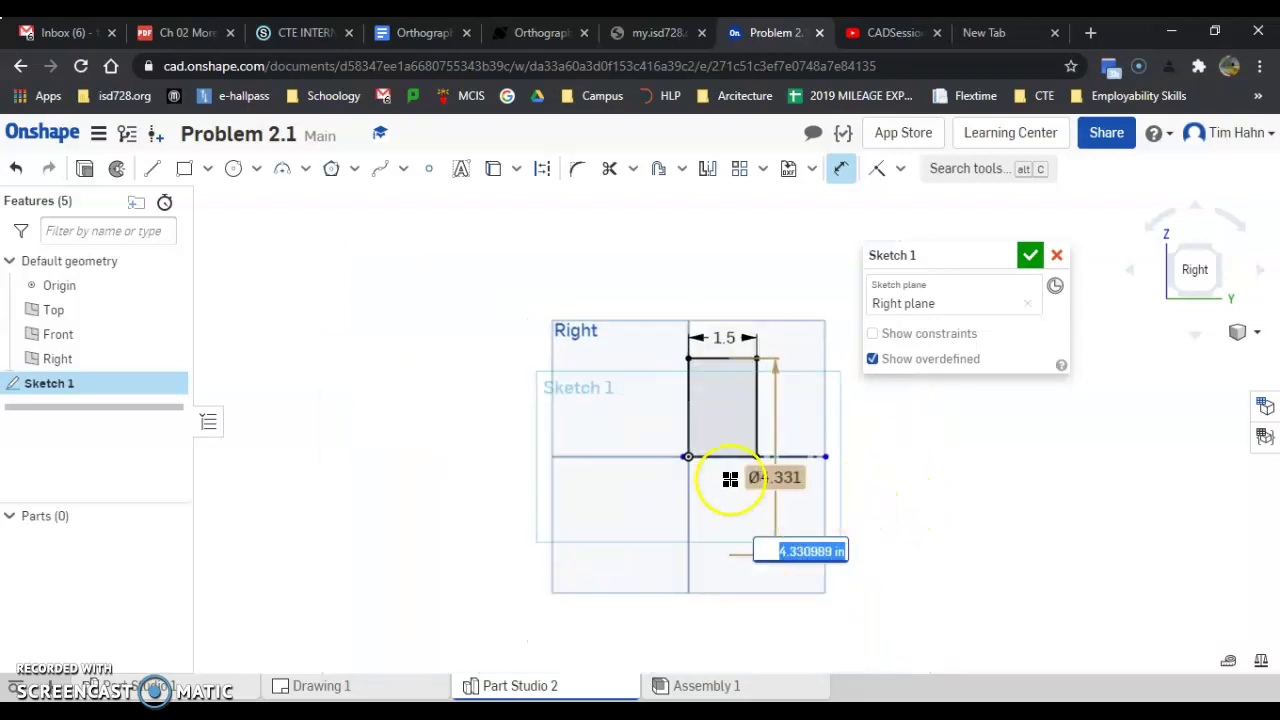
type("3")
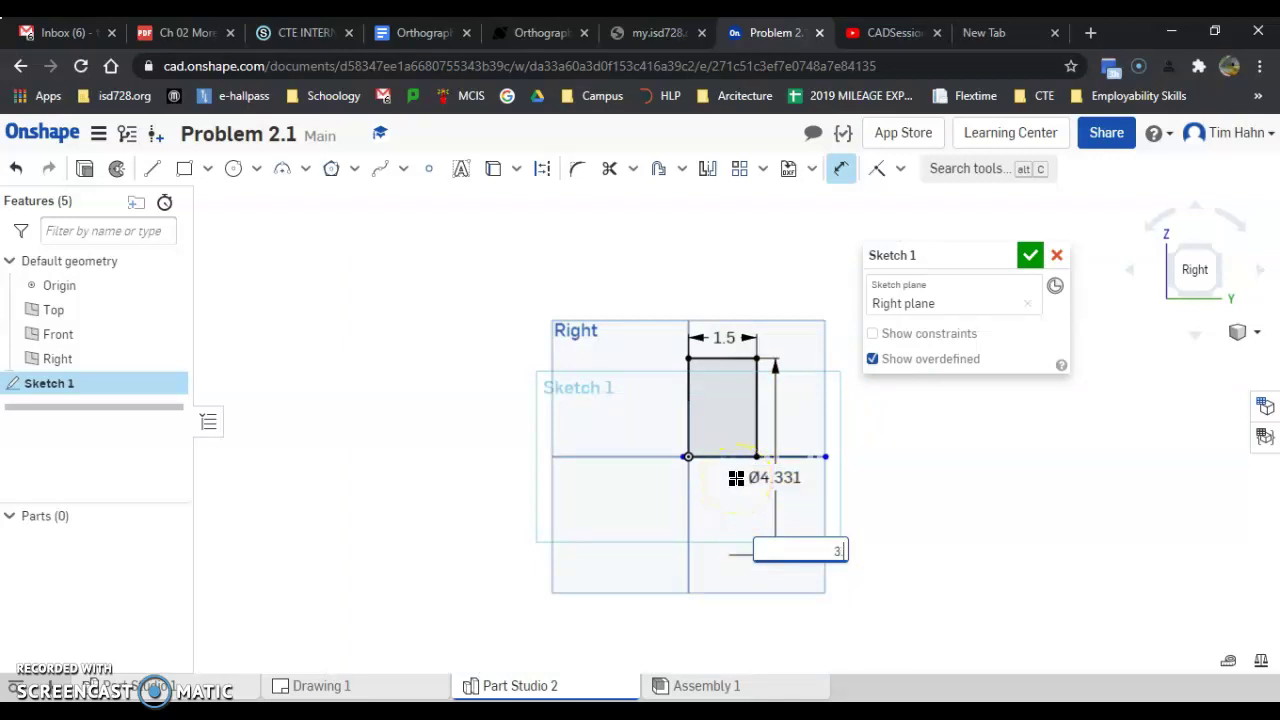
type(".5")
key("Return")
scroll(848, 443, "up", 2)
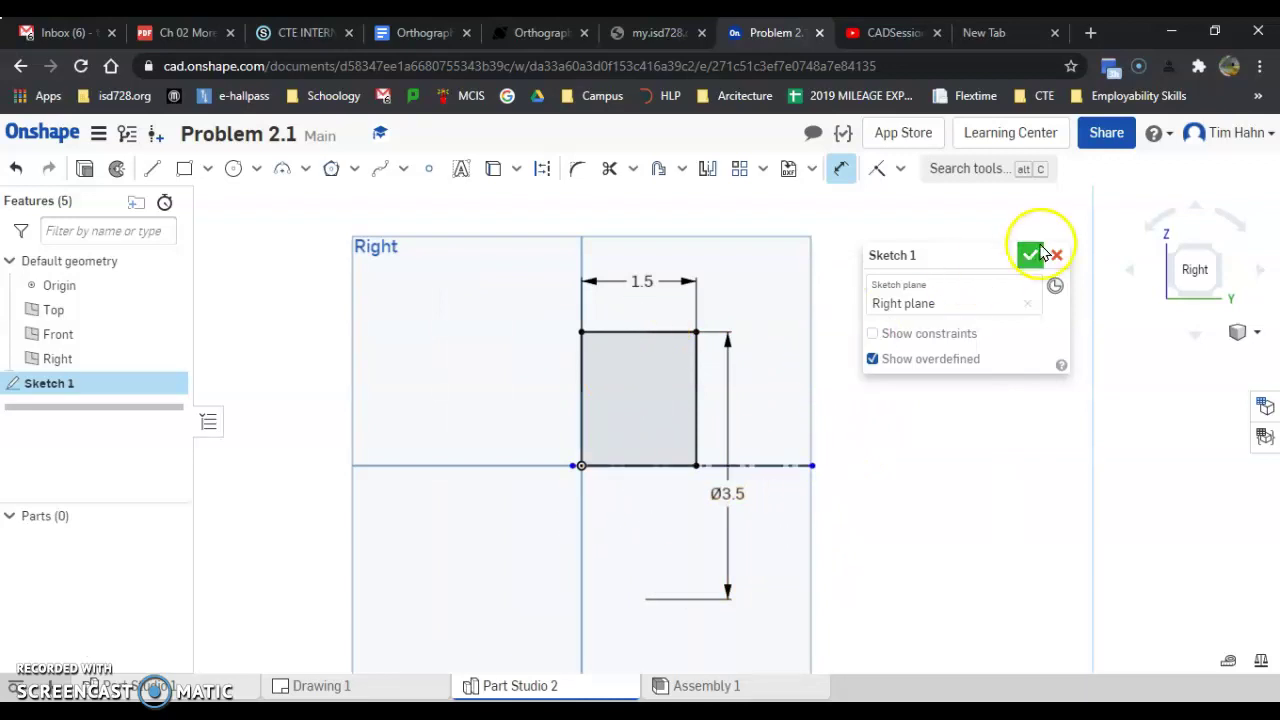
Step: Close Sketch 1 and switch to an isometric view
left_click(1027, 259)
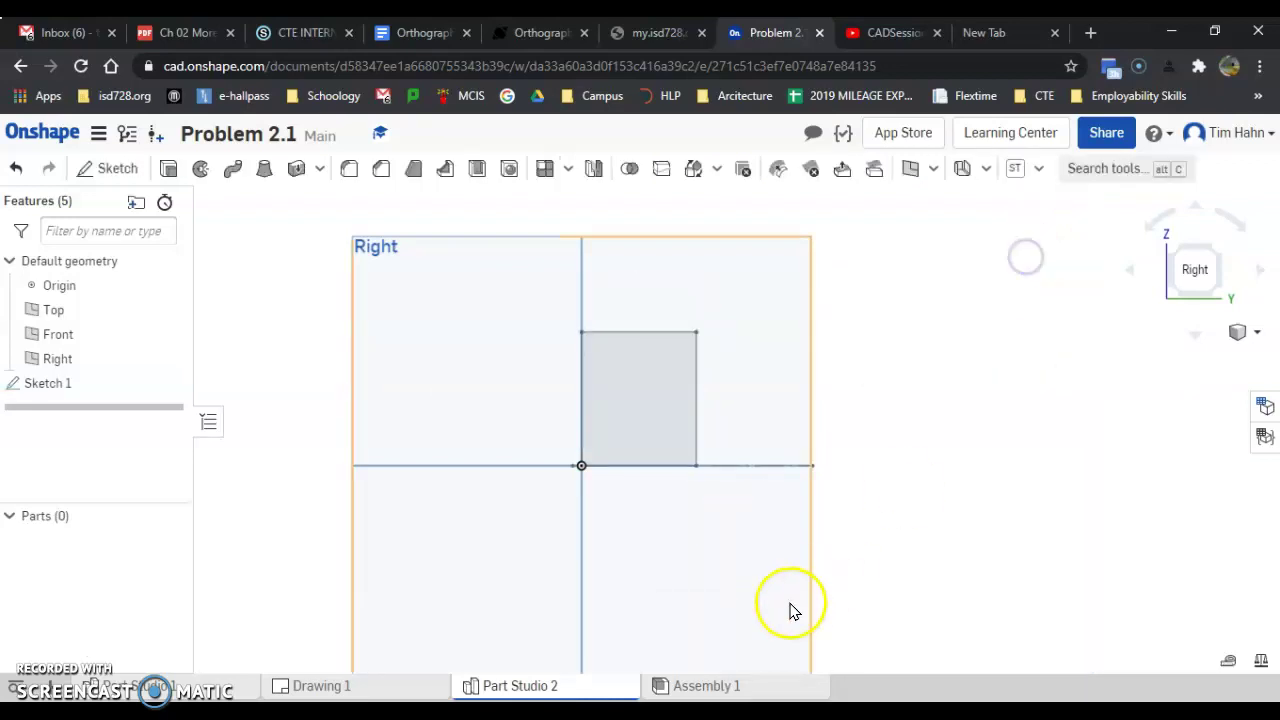
right_click(916, 430)
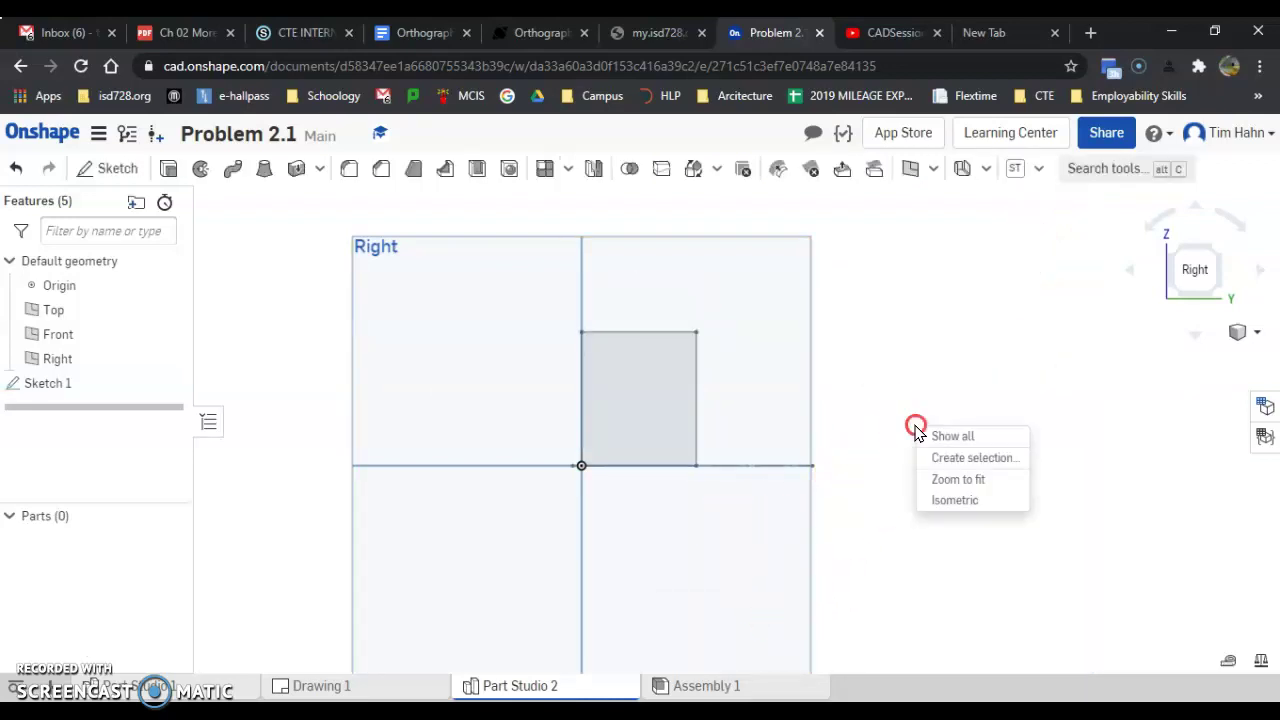
left_click(986, 502)
scroll(838, 400, "up", 3)
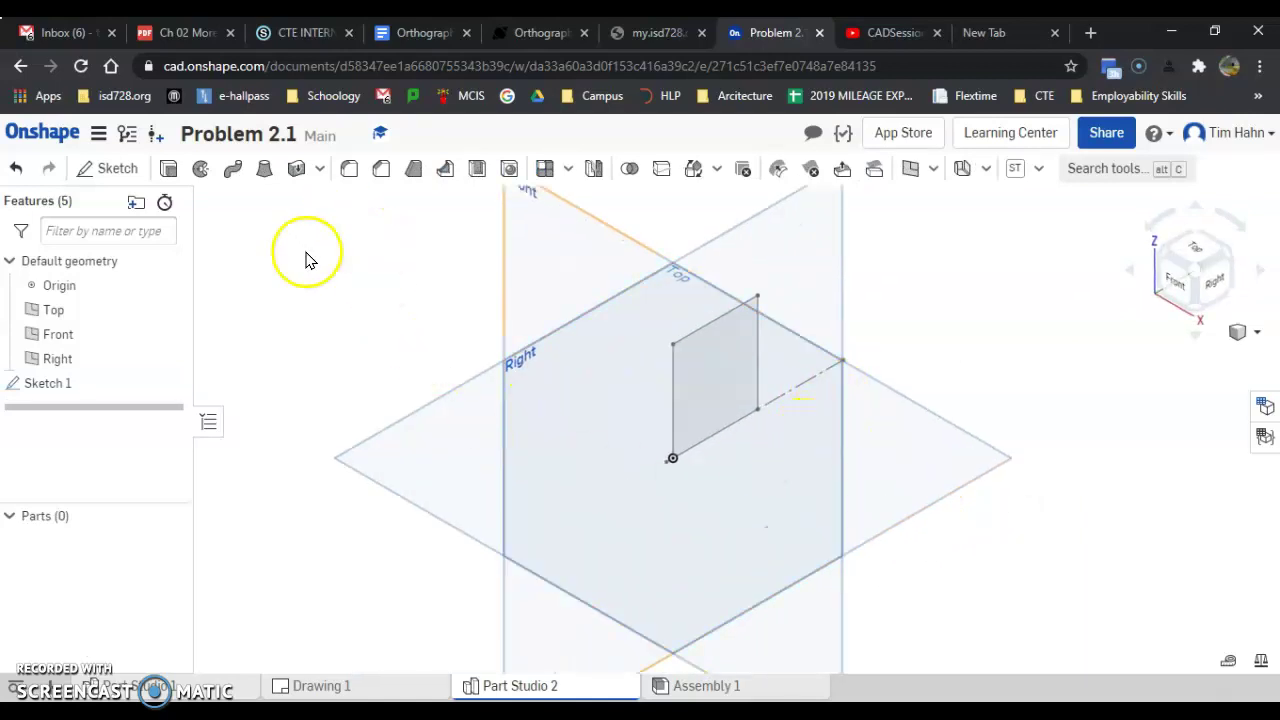
Step: Revolve the sketch rectangle a full turn about its bottom edge
left_click(196, 171)
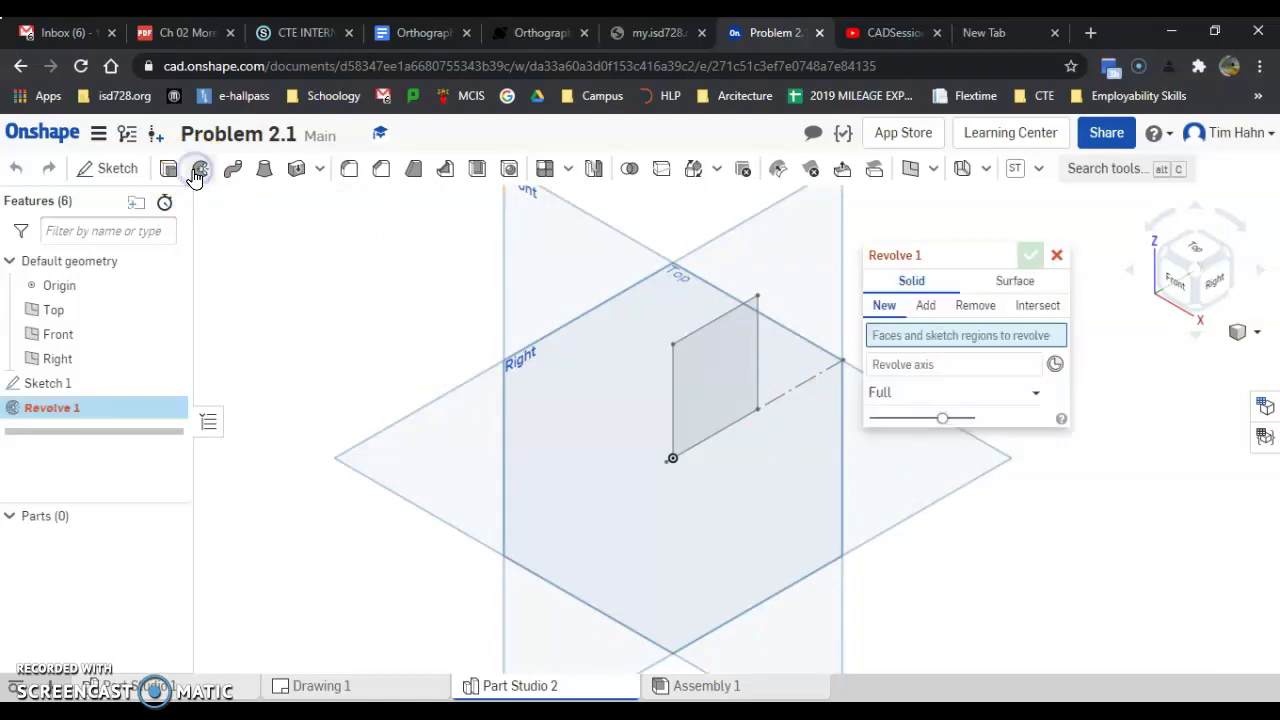
left_click(683, 390)
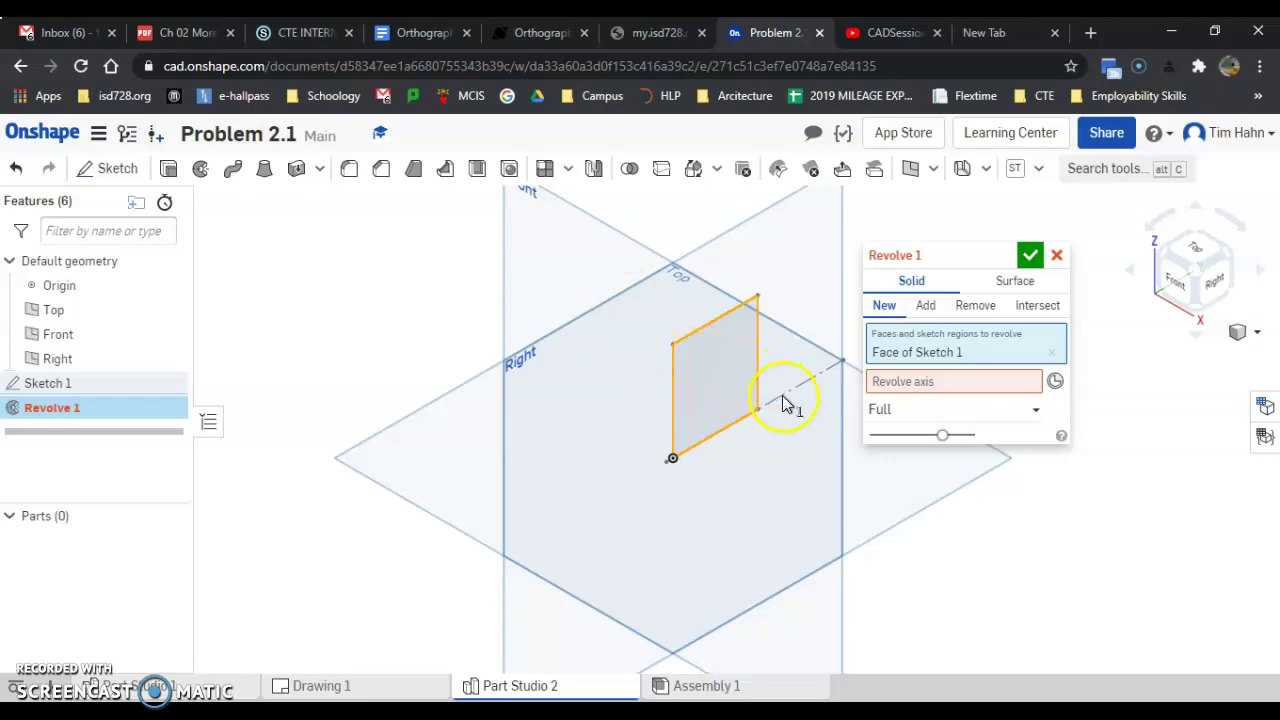
left_click_drag(577, 305, 843, 493)
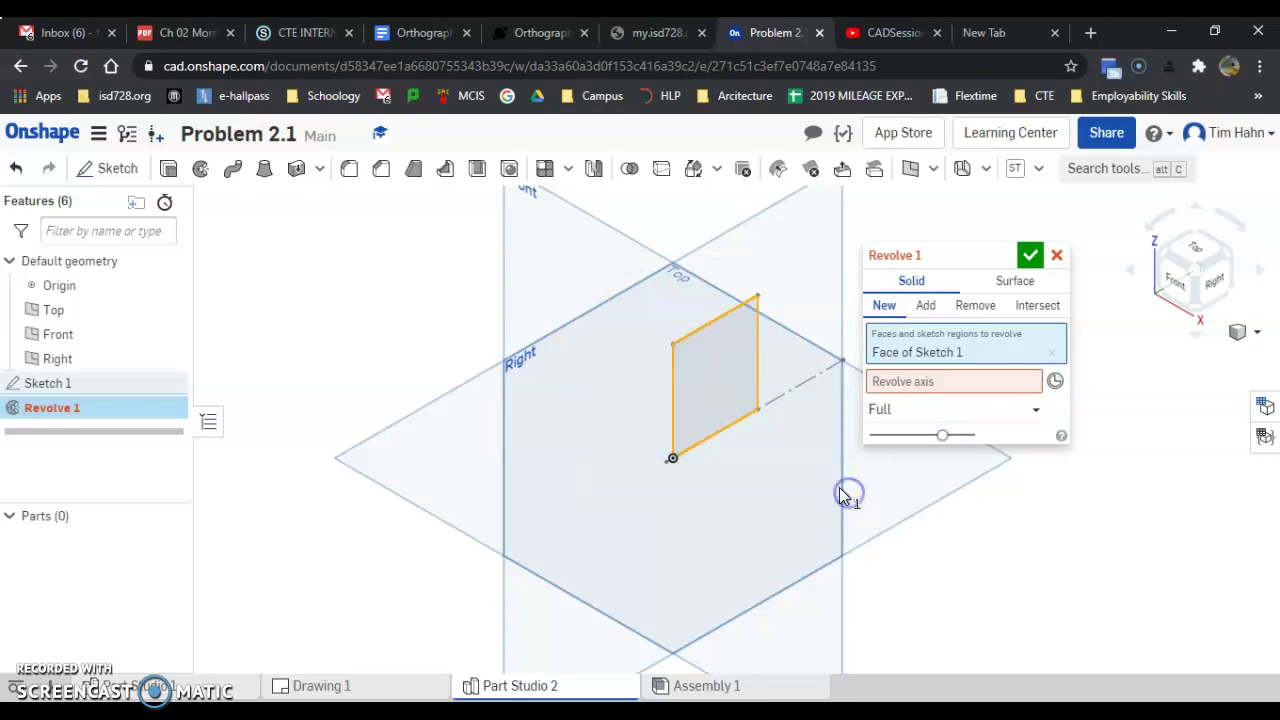
left_click(722, 441)
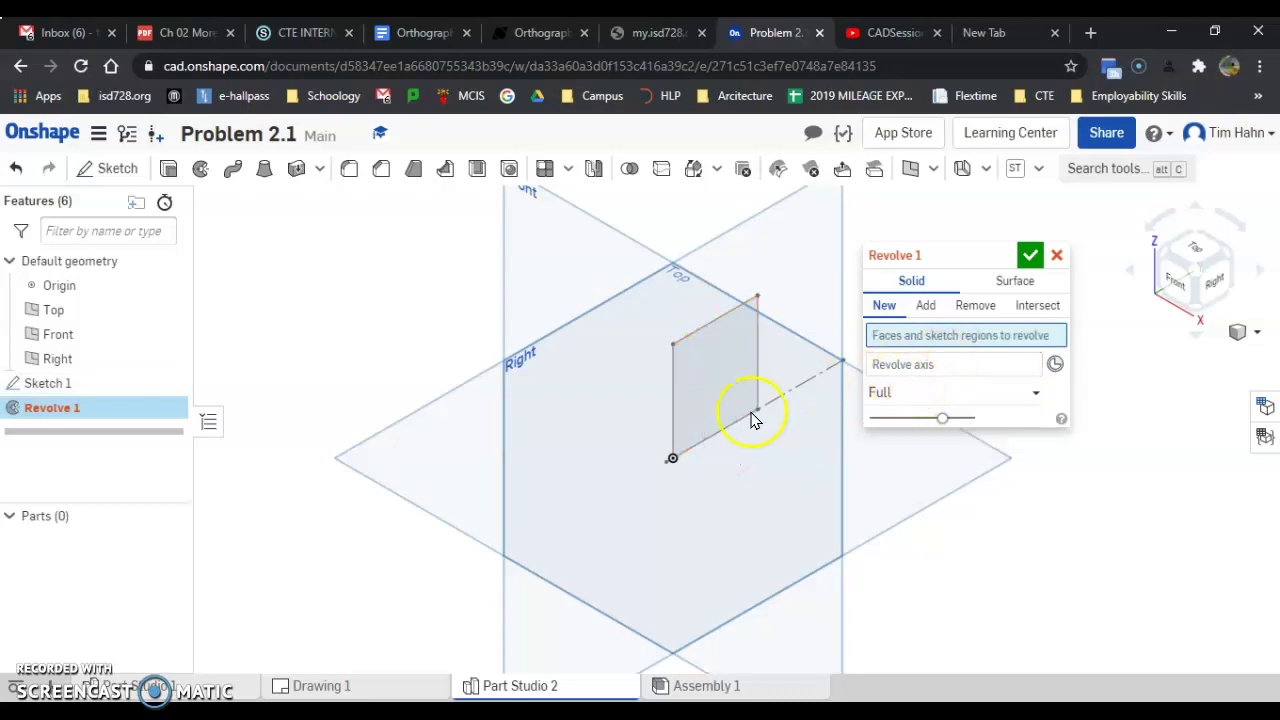
left_click(888, 365)
left_click(886, 337)
left_click(729, 390)
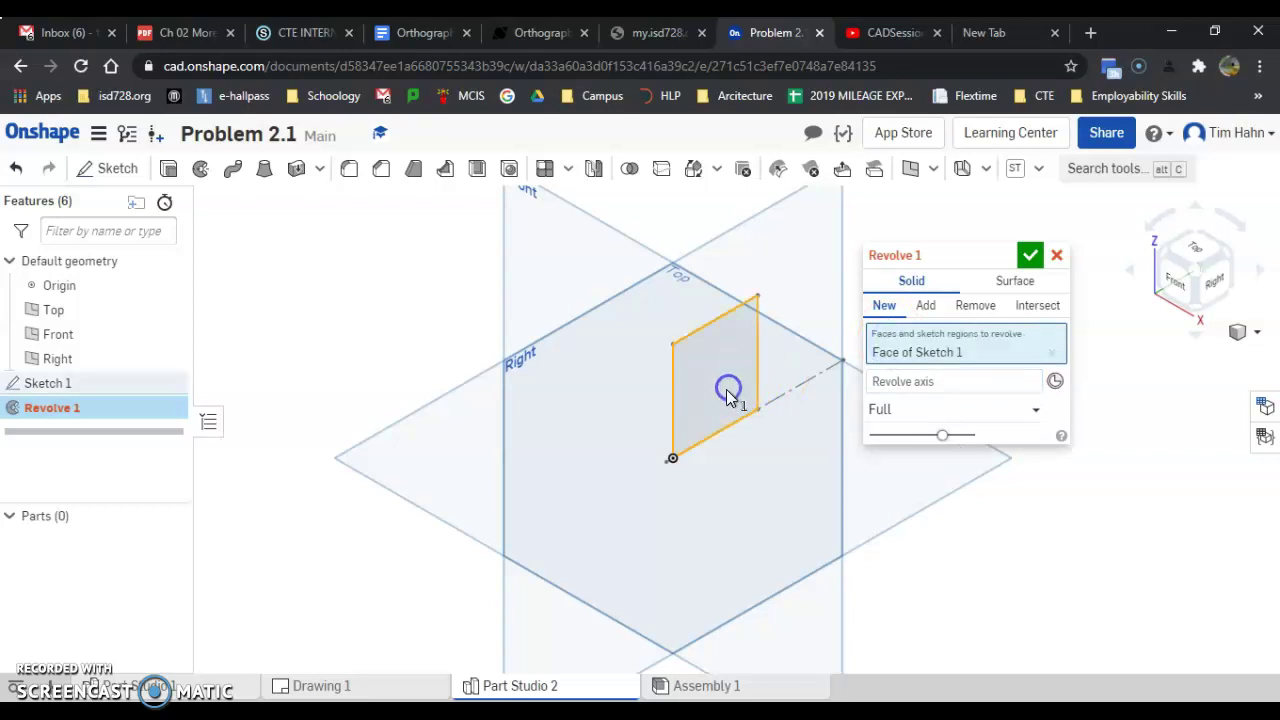
left_click(905, 381)
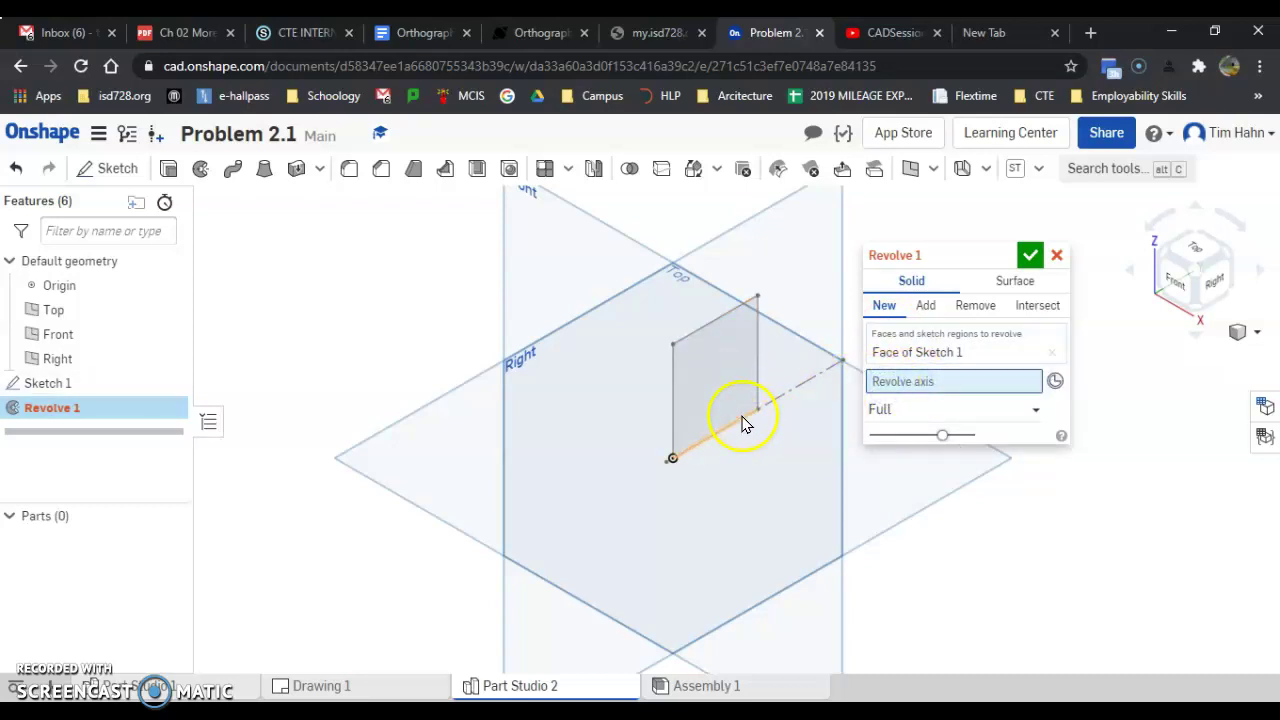
left_click(742, 420)
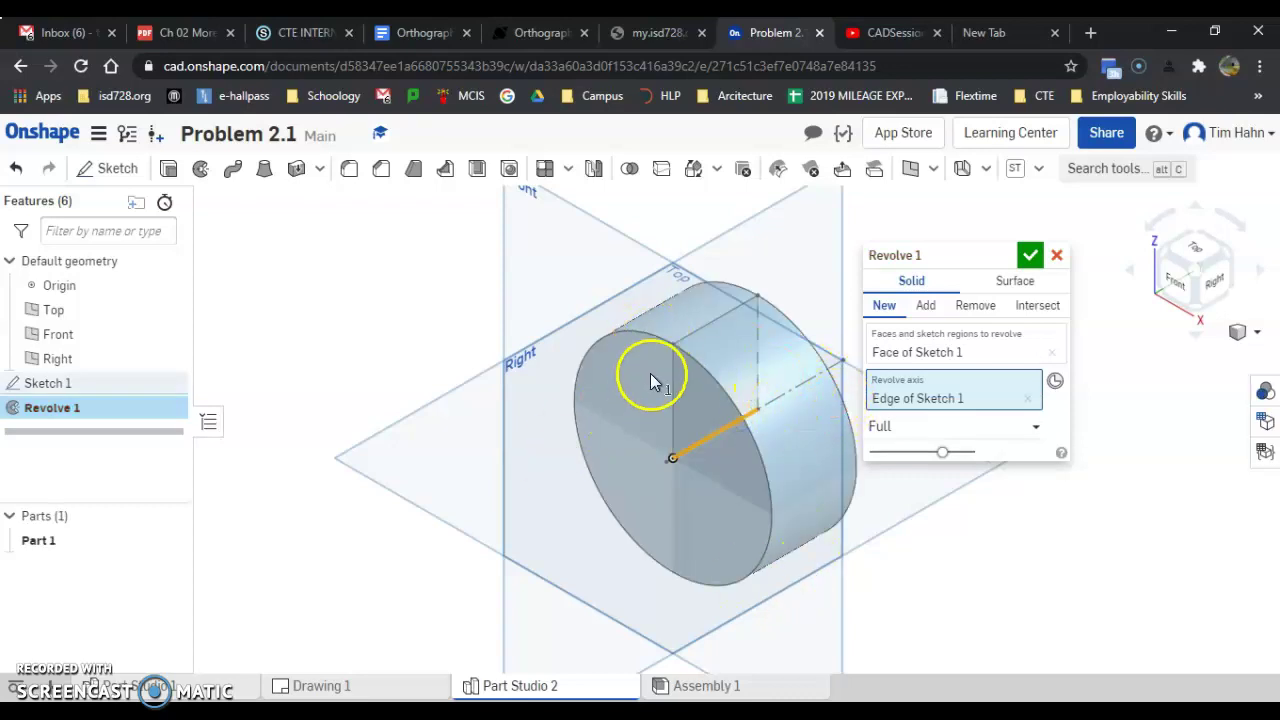
left_click(1033, 255)
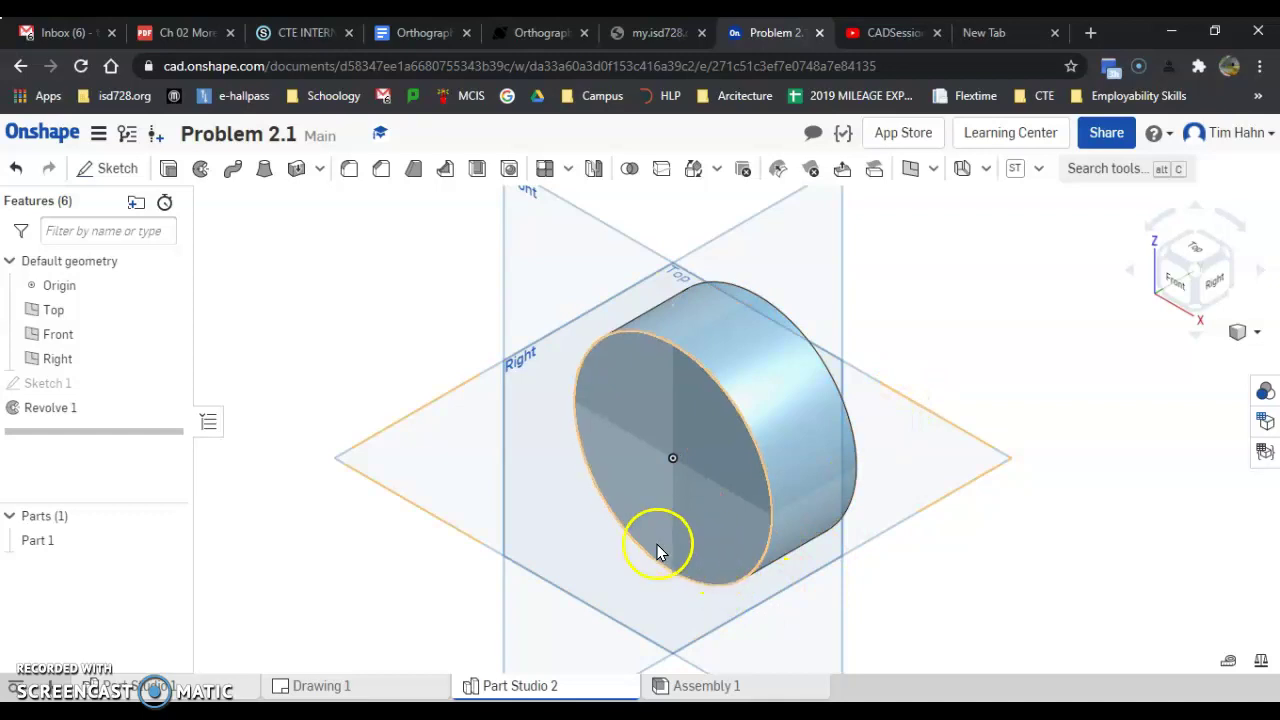
Step: Compare the disc in Part Studio 2 with the reference Drawing 1
left_click(375, 686)
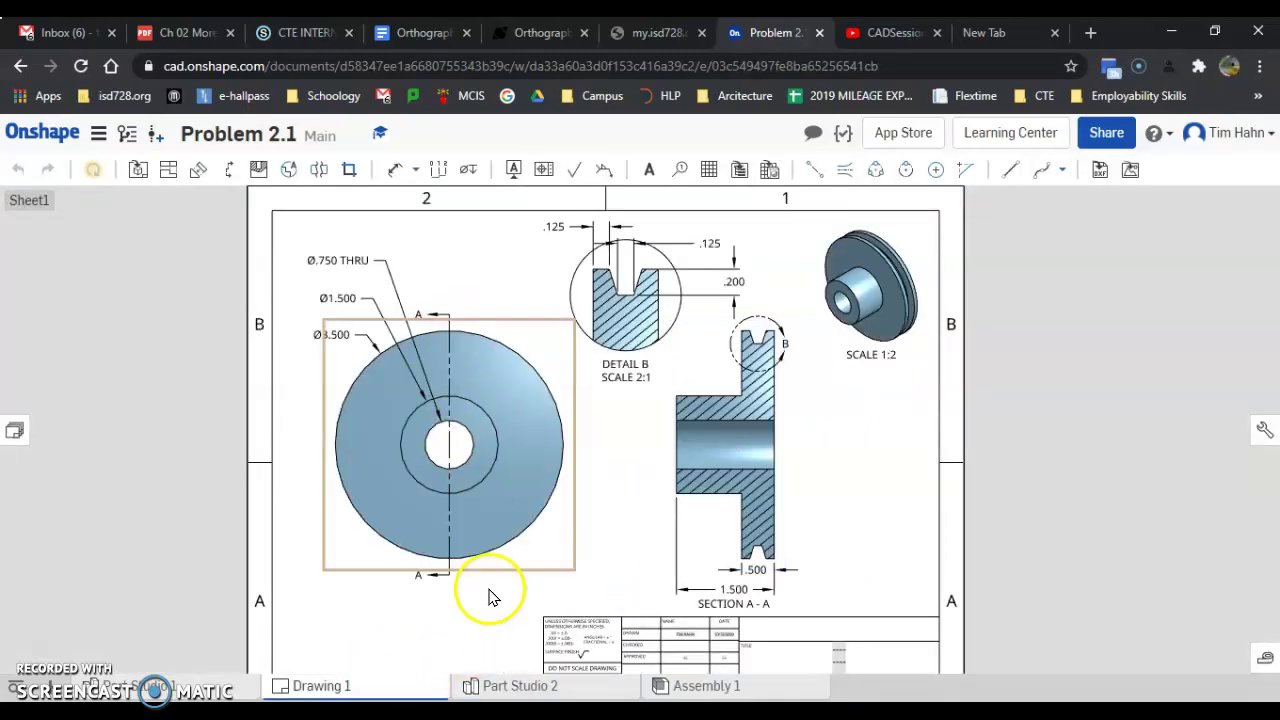
left_click(520, 686)
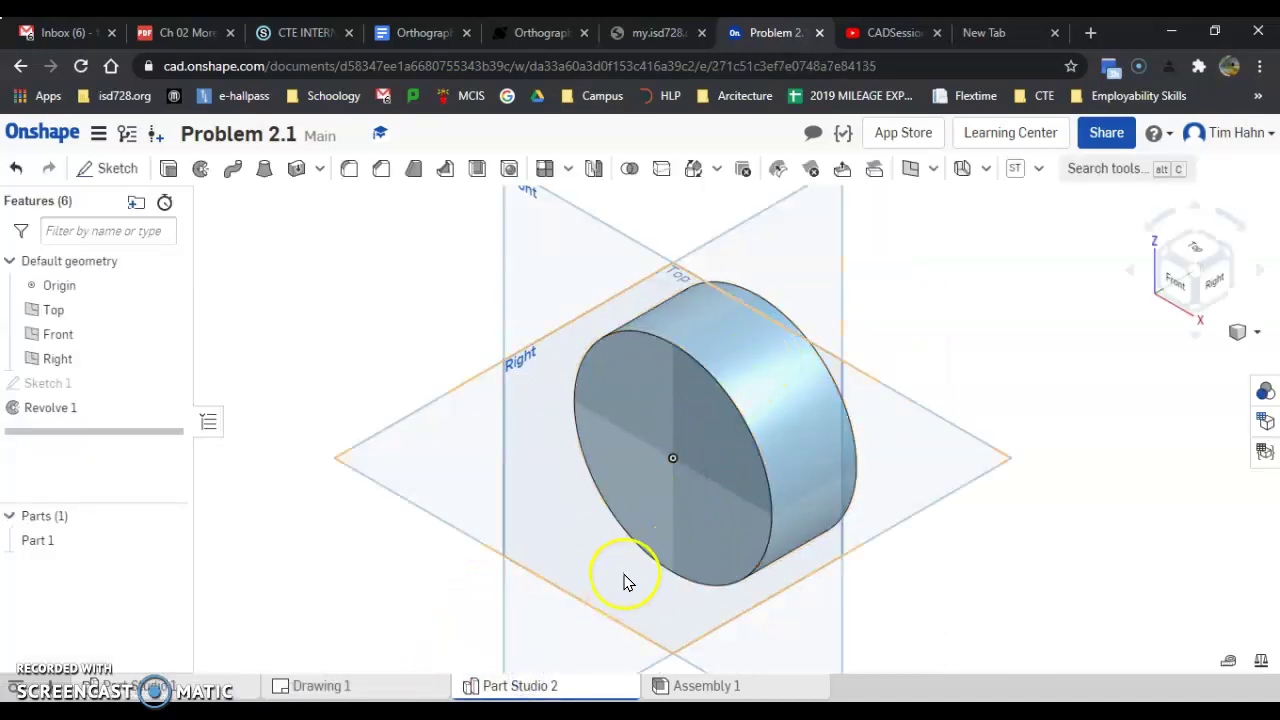
left_click(322, 686)
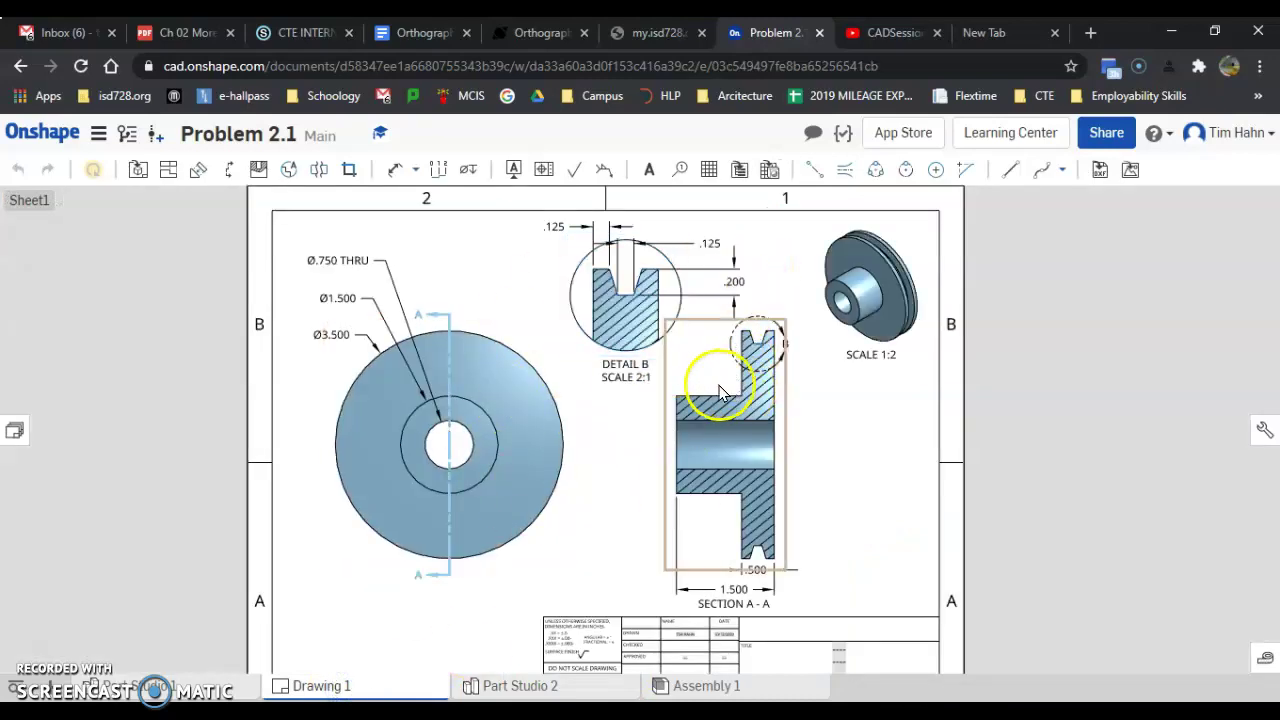
scroll(710, 580, "up", 5)
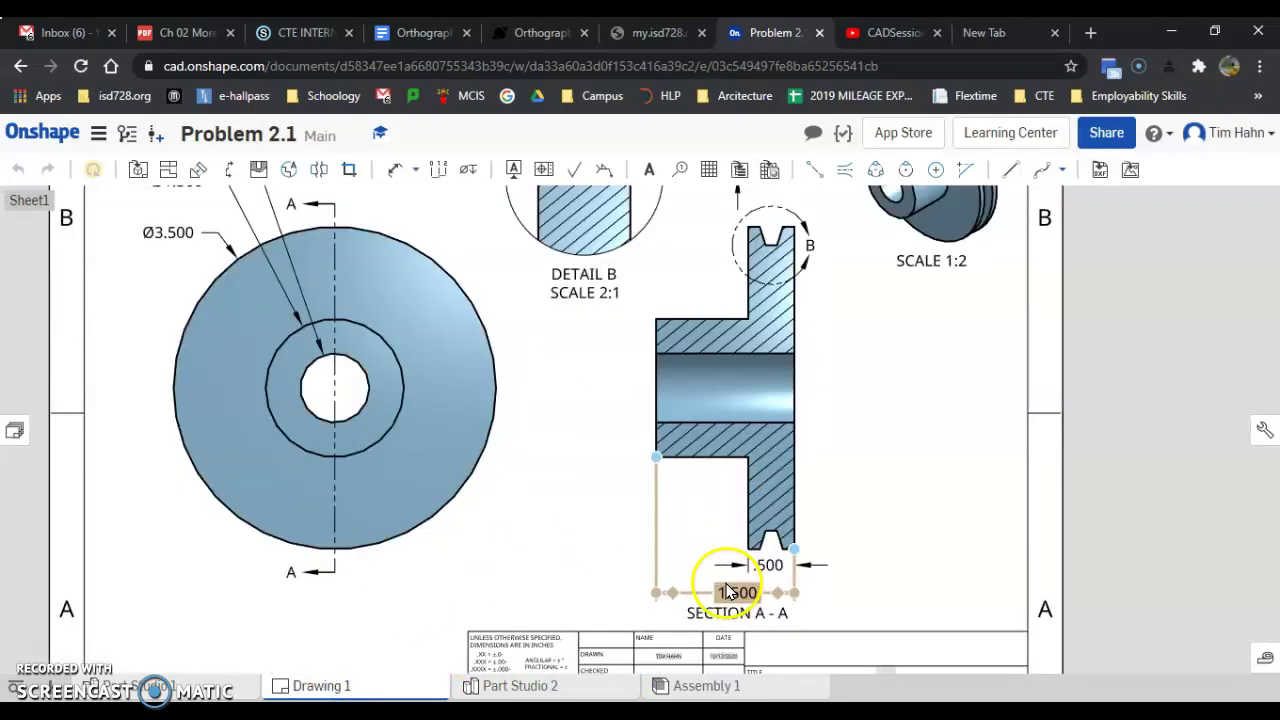
scroll(700, 490, "up", 1)
scroll(720, 530, "down", 1)
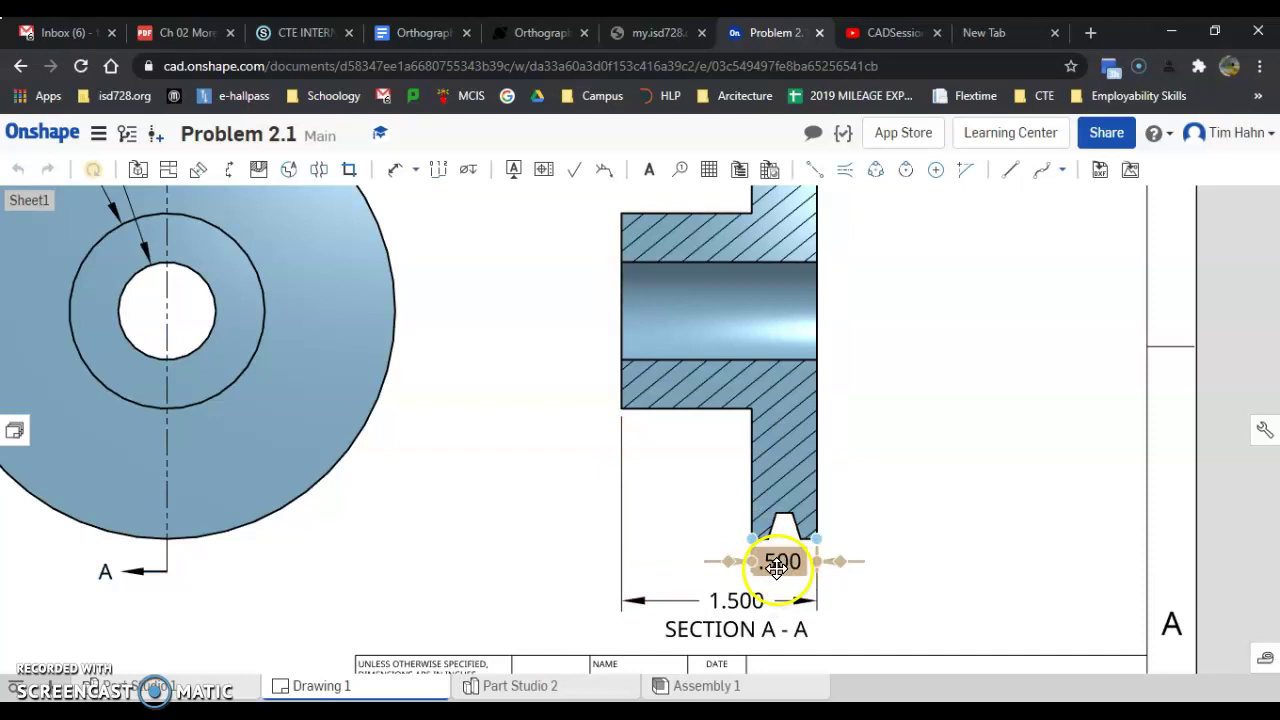
Step: Check the drawing's .500, 1.500 and Ø1.500 dimensions and Section A-A, then return to the disc
left_click(736, 566)
left_click(621, 415)
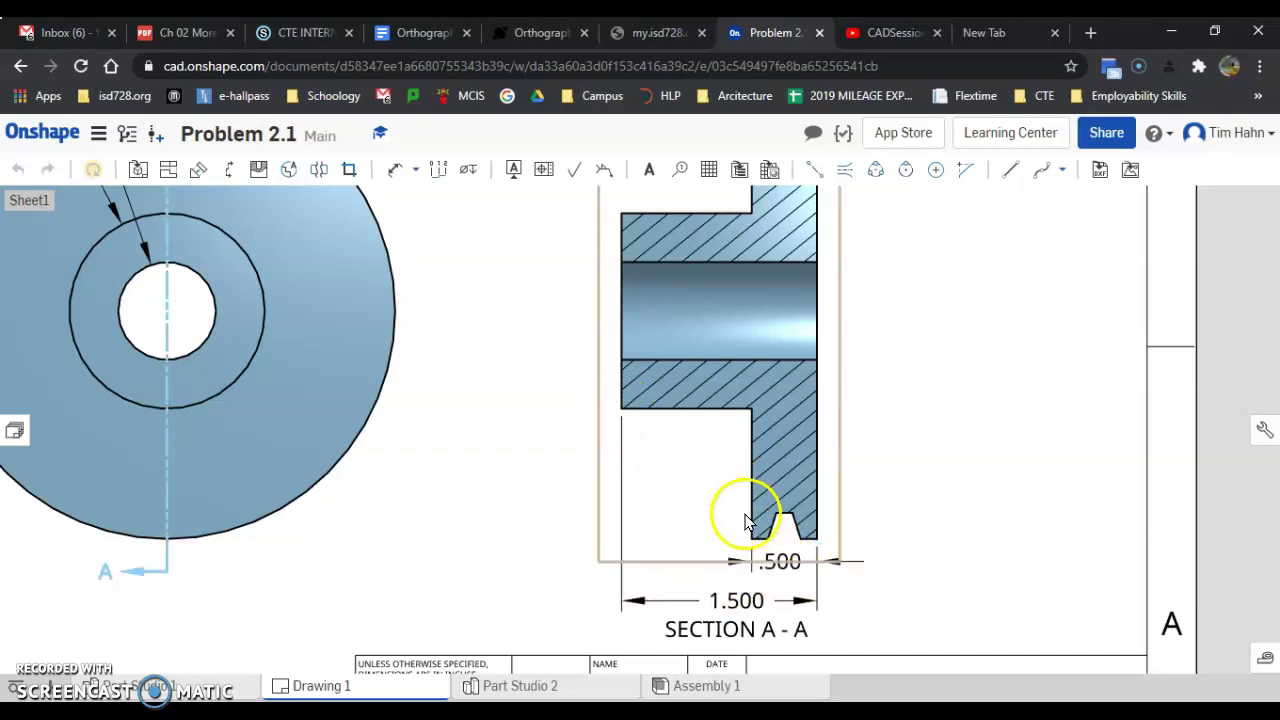
scroll(557, 477, "down", 5)
scroll(388, 432, "down", 2)
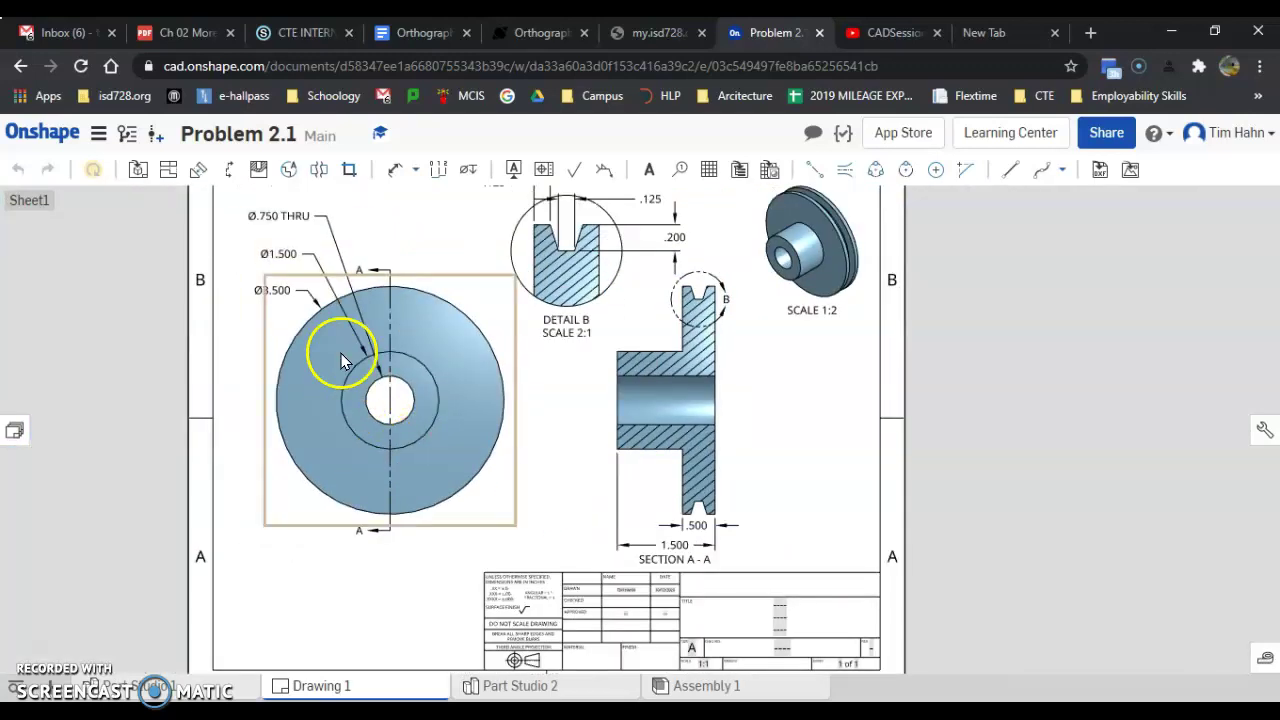
left_click(284, 252)
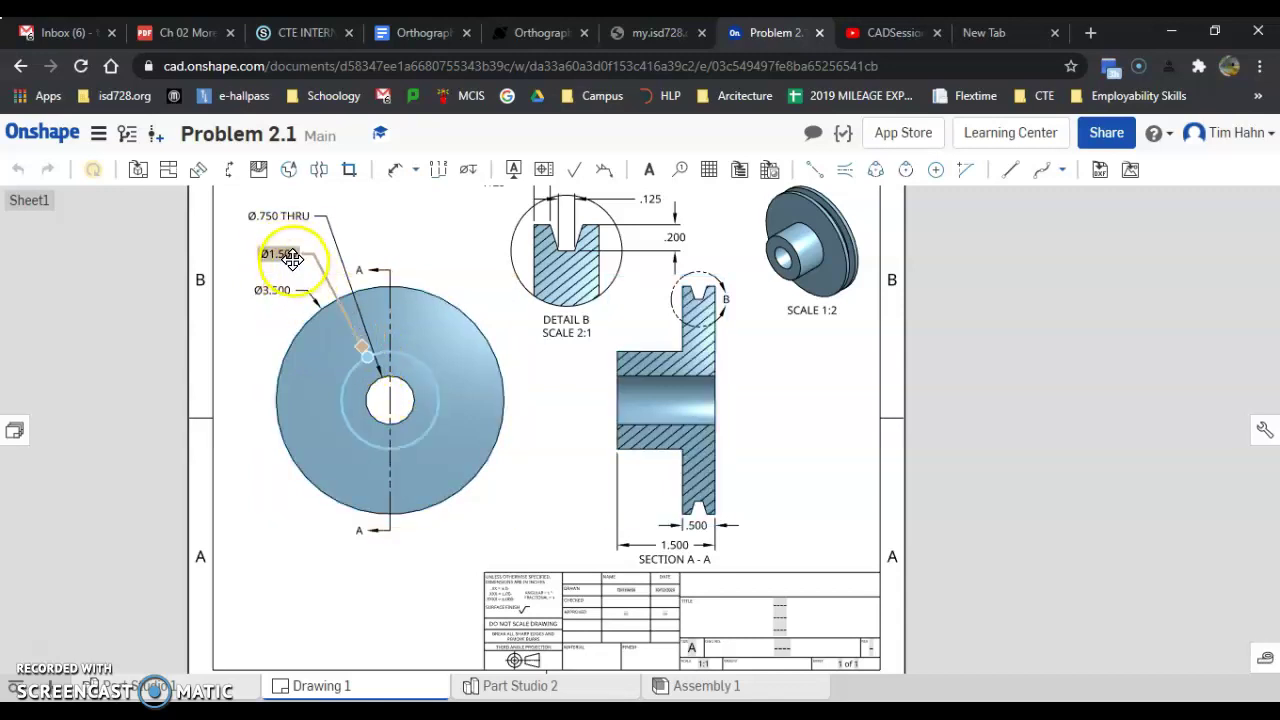
left_click(640, 400)
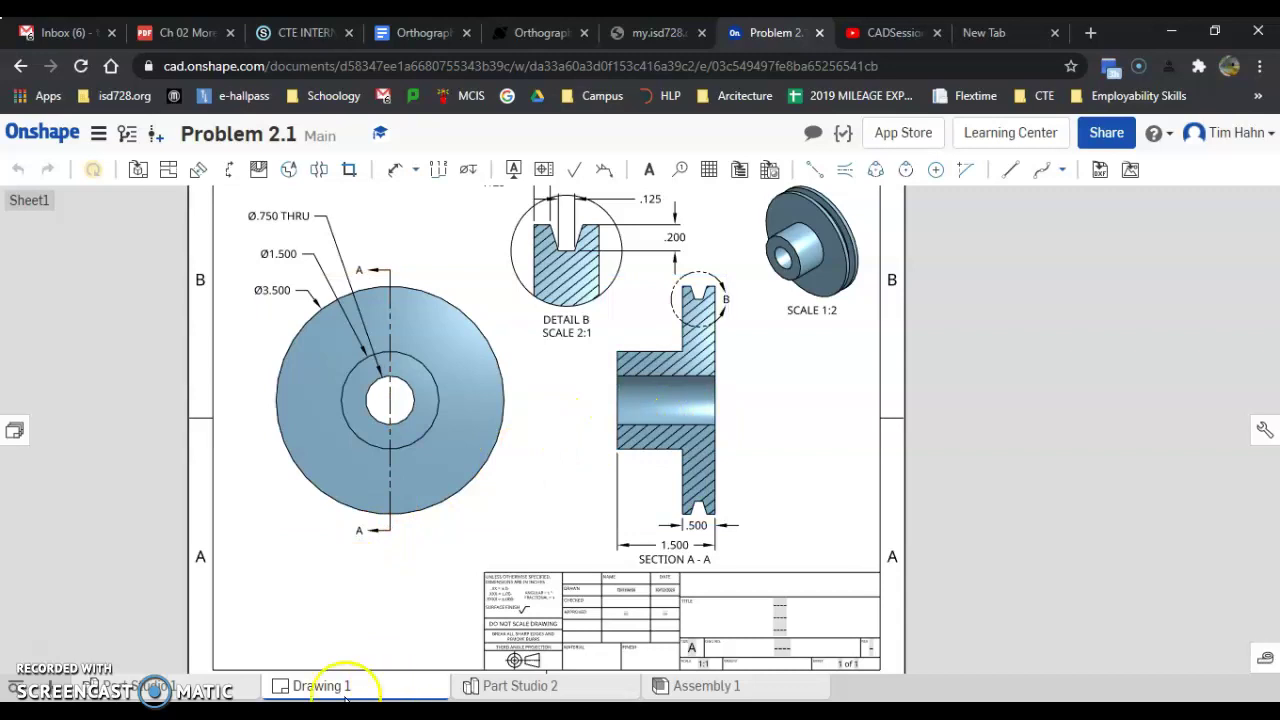
mouse_move(558, 694)
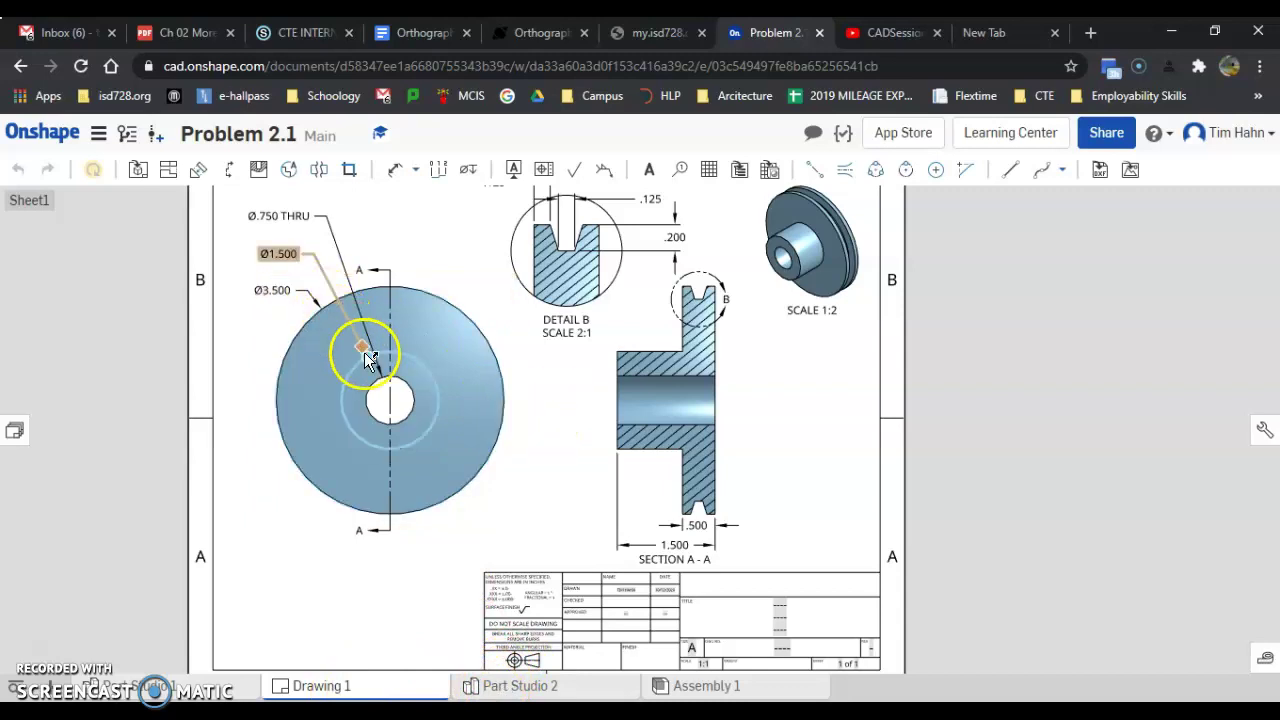
left_click(511, 688)
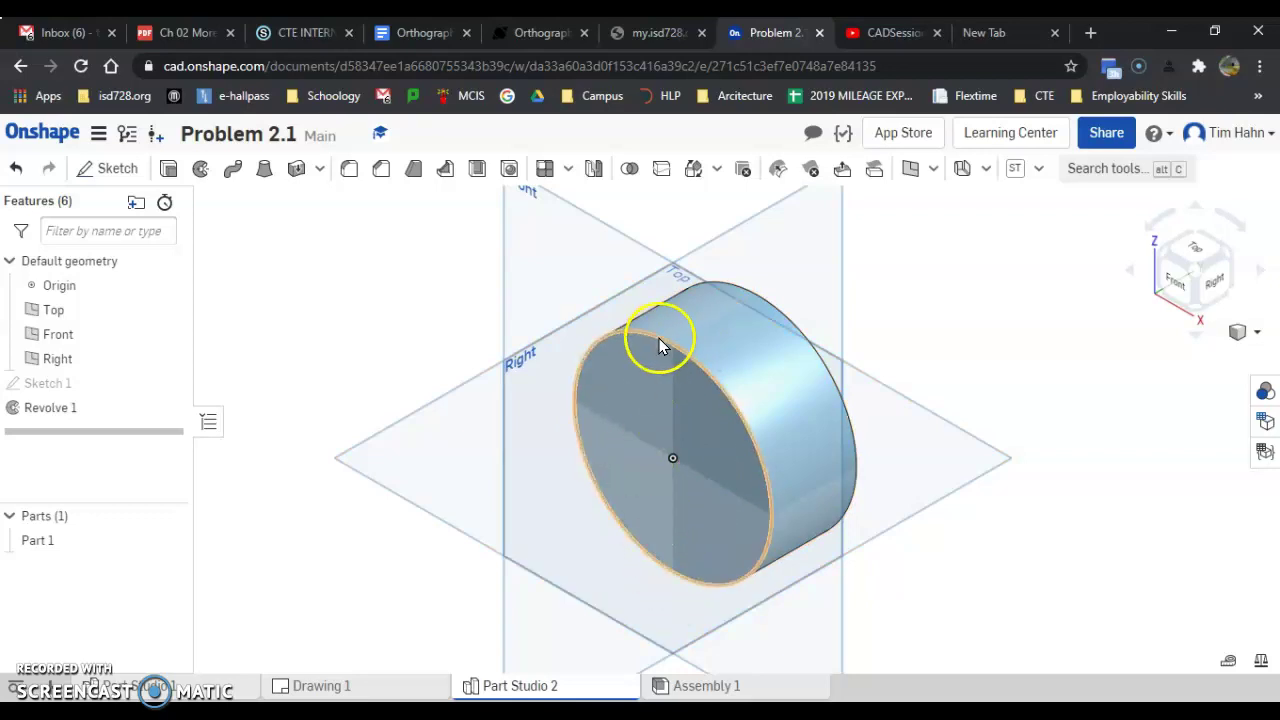
Step: Section Part 1 along the Right plane and orbit to view the hatched cut face
left_click(1245, 334)
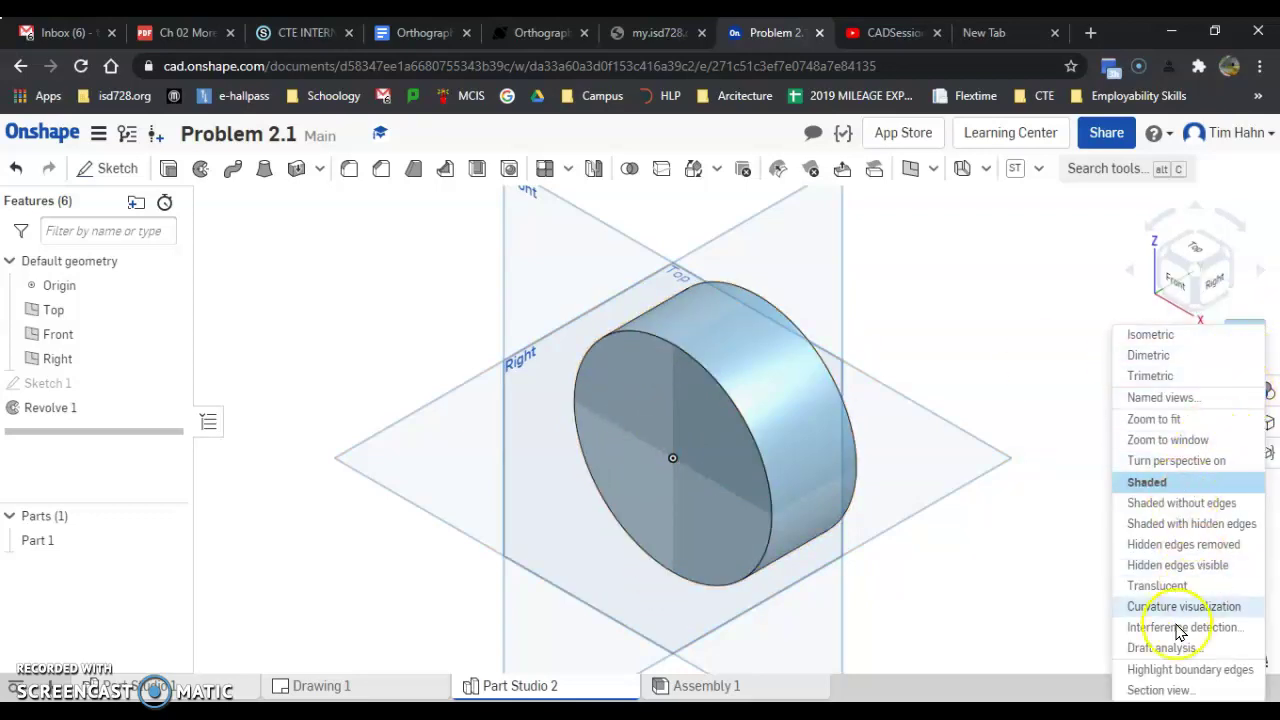
left_click(1182, 692)
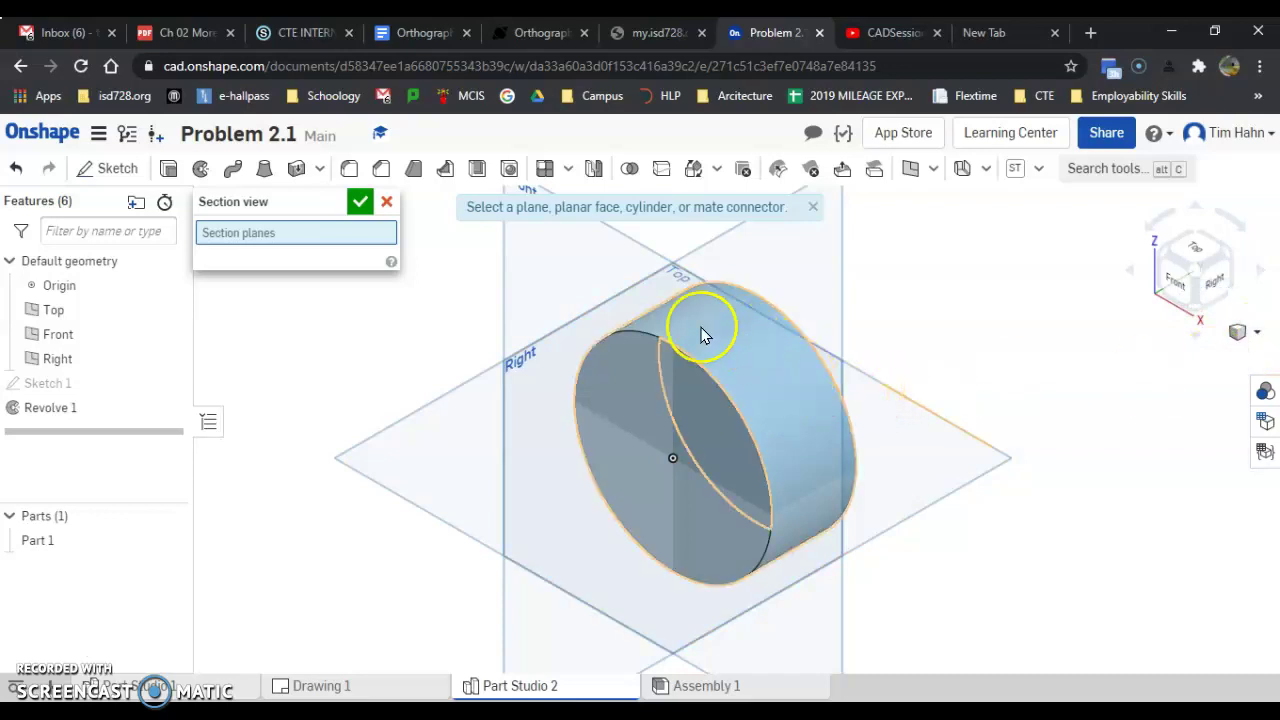
left_click(543, 346)
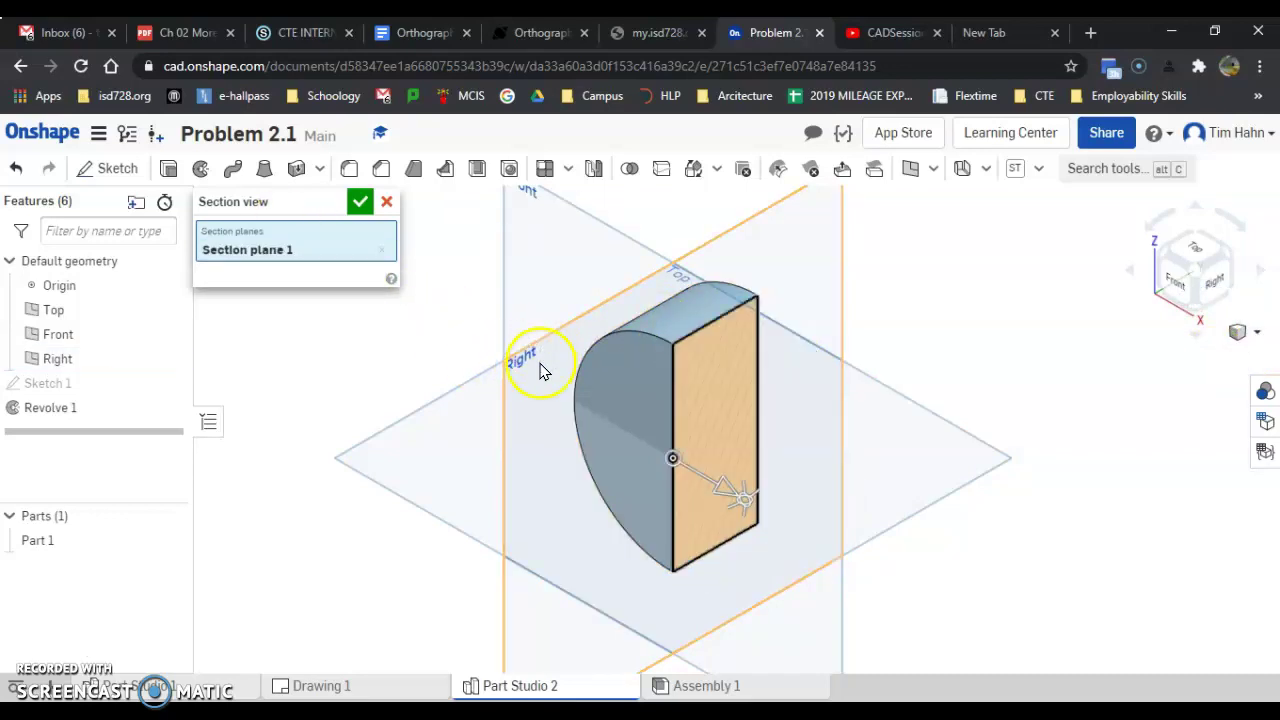
left_click(358, 205)
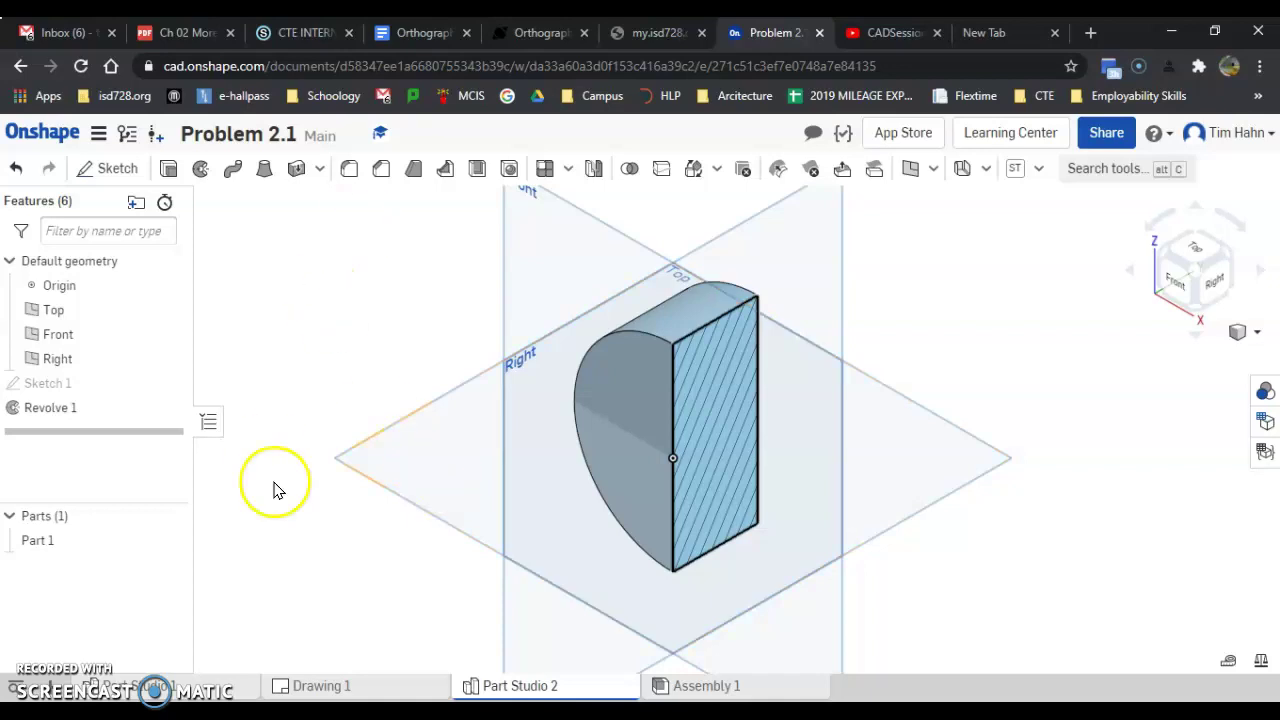
right_click_drag(803, 494, 734, 537)
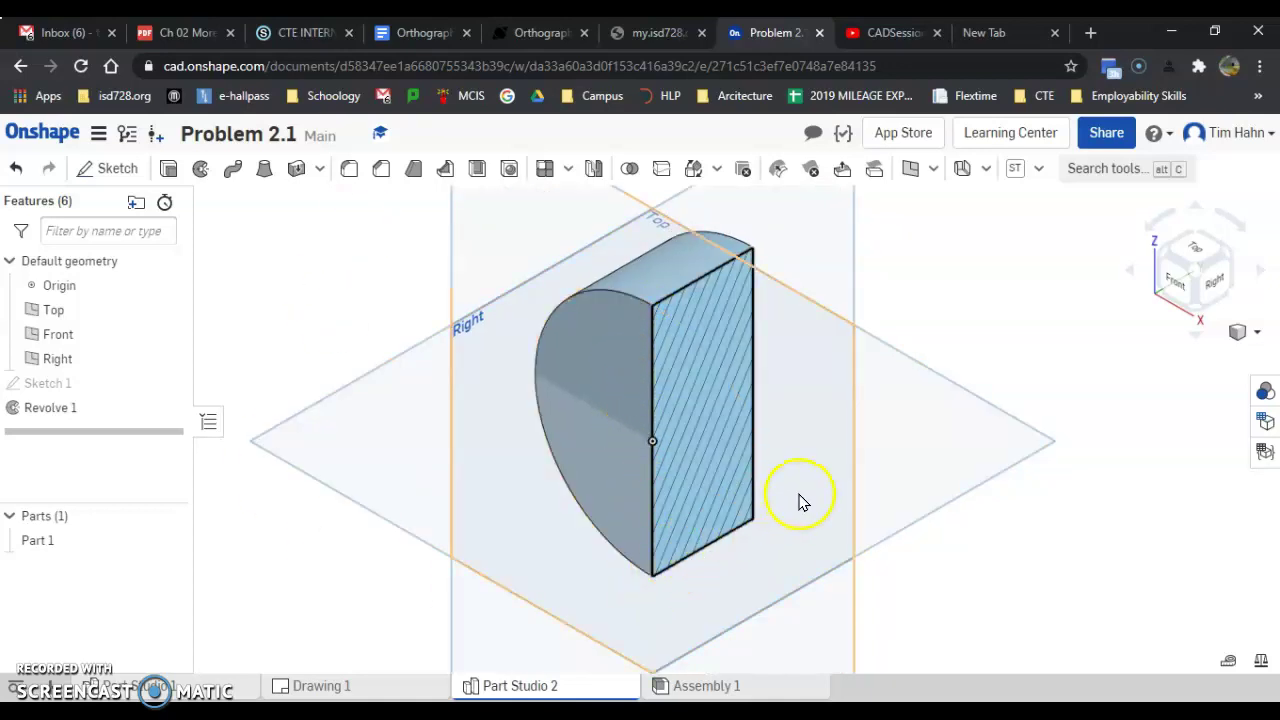
Step: Start a new sketch on the Right plane
left_click(584, 354)
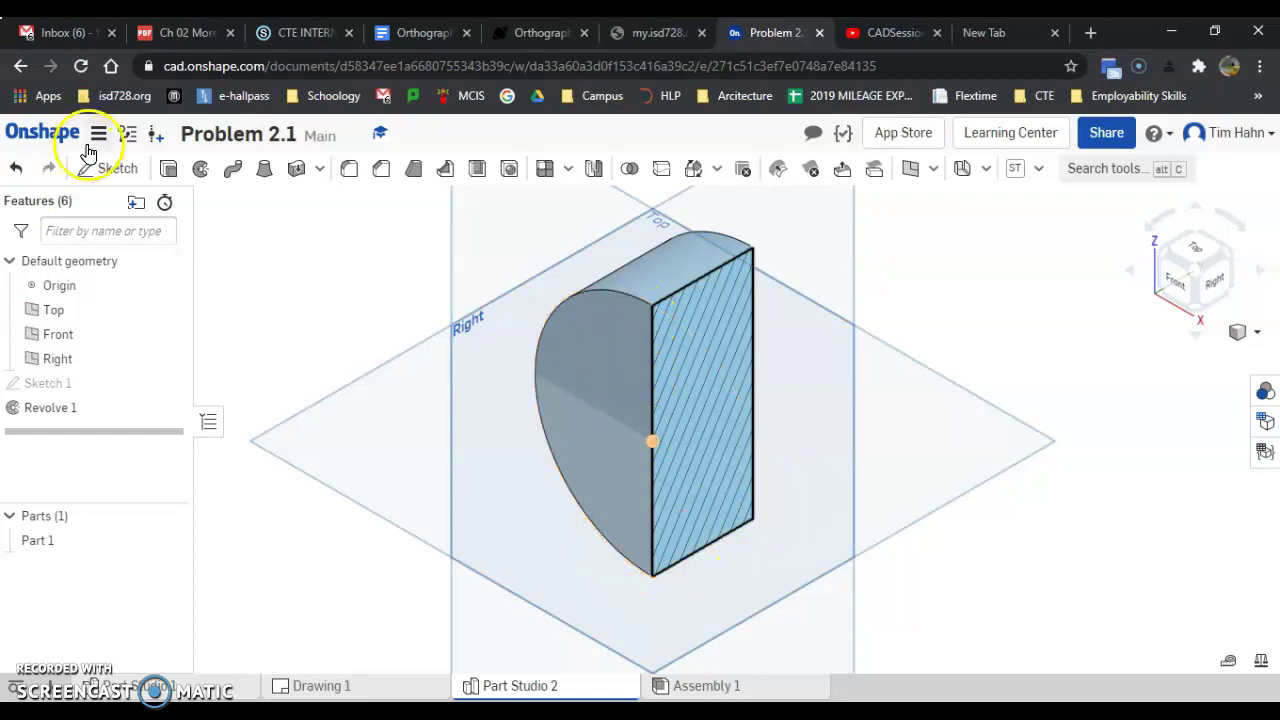
left_click(88, 168)
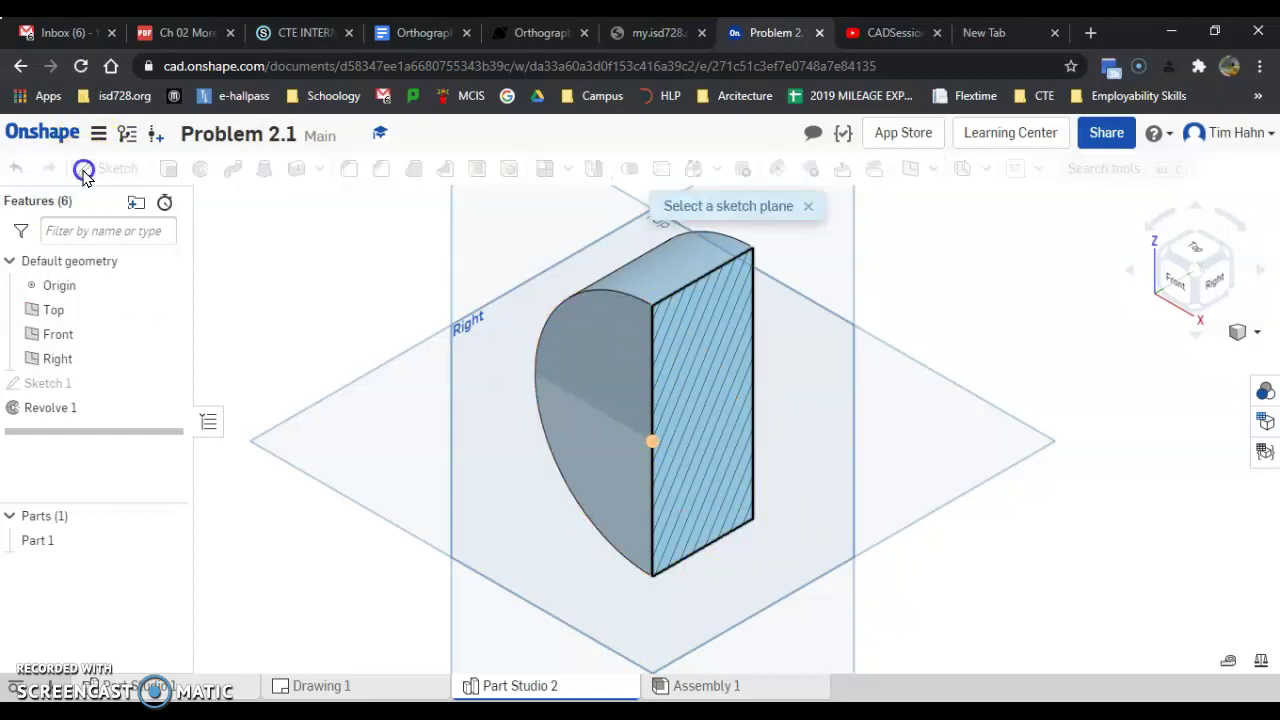
left_click(515, 302)
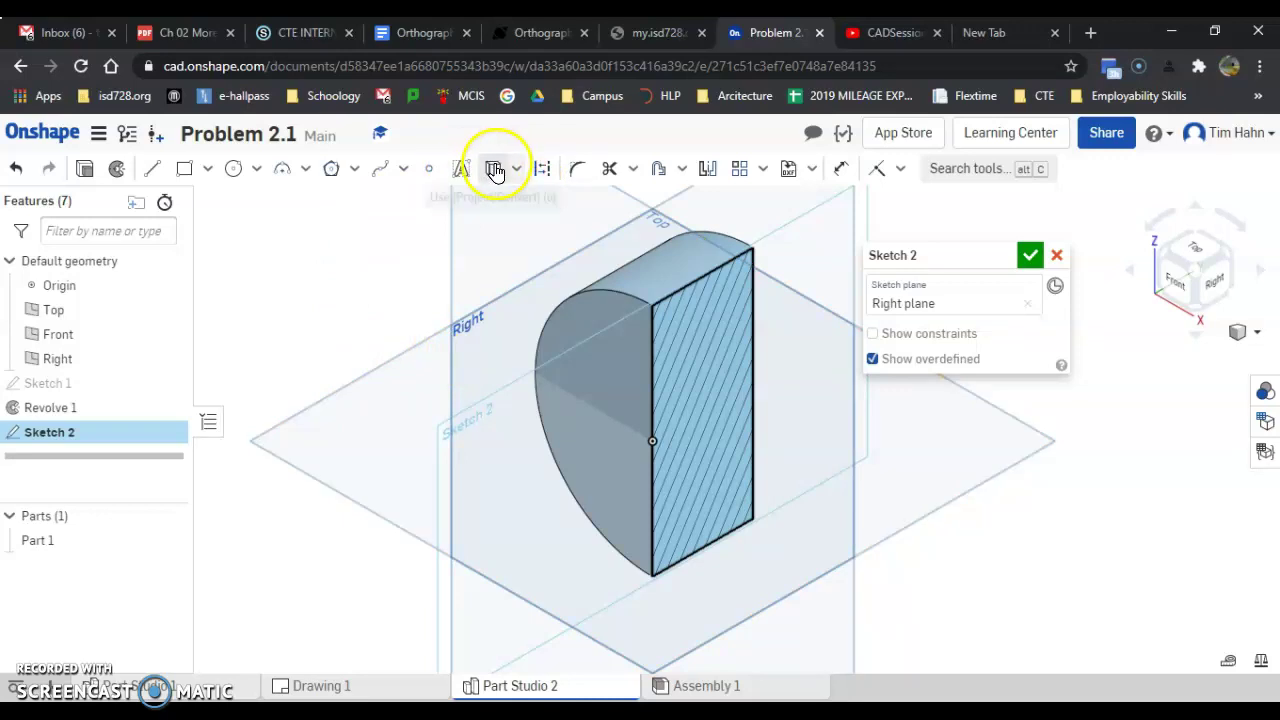
Step: Project the disc's circular edge into the sketch and zoom onto the cut face
left_click(494, 170)
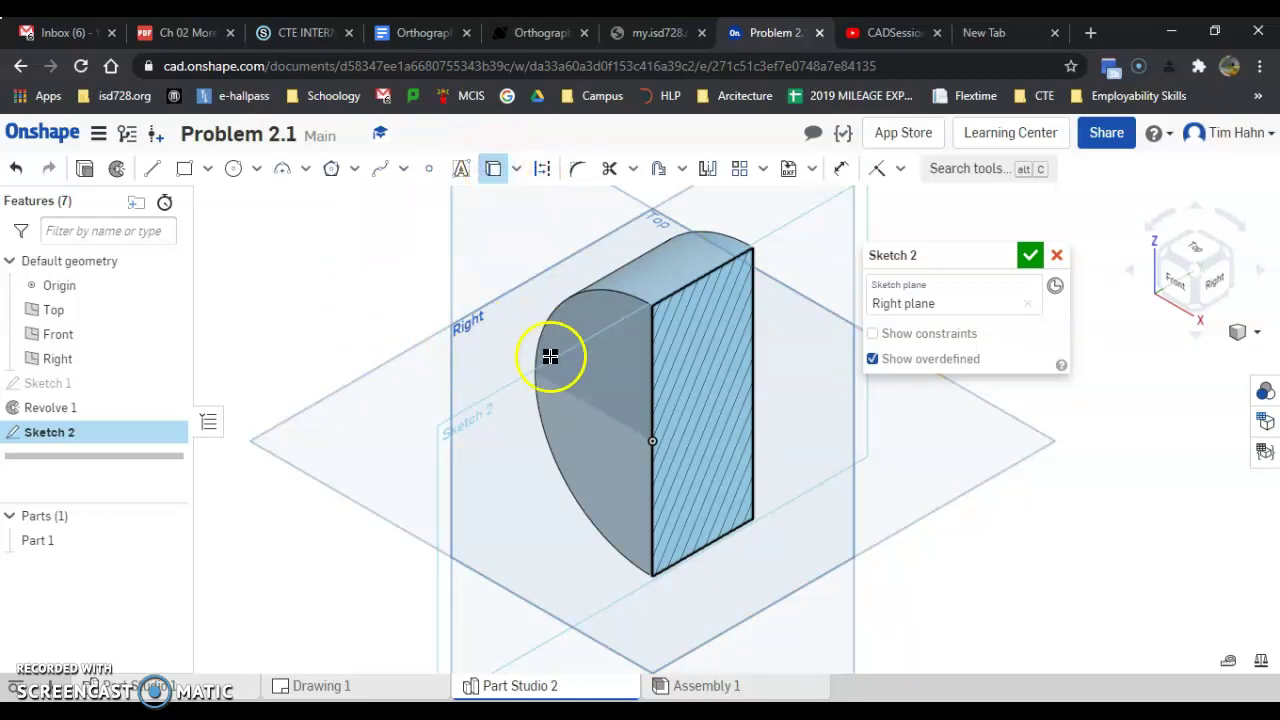
left_click(616, 407)
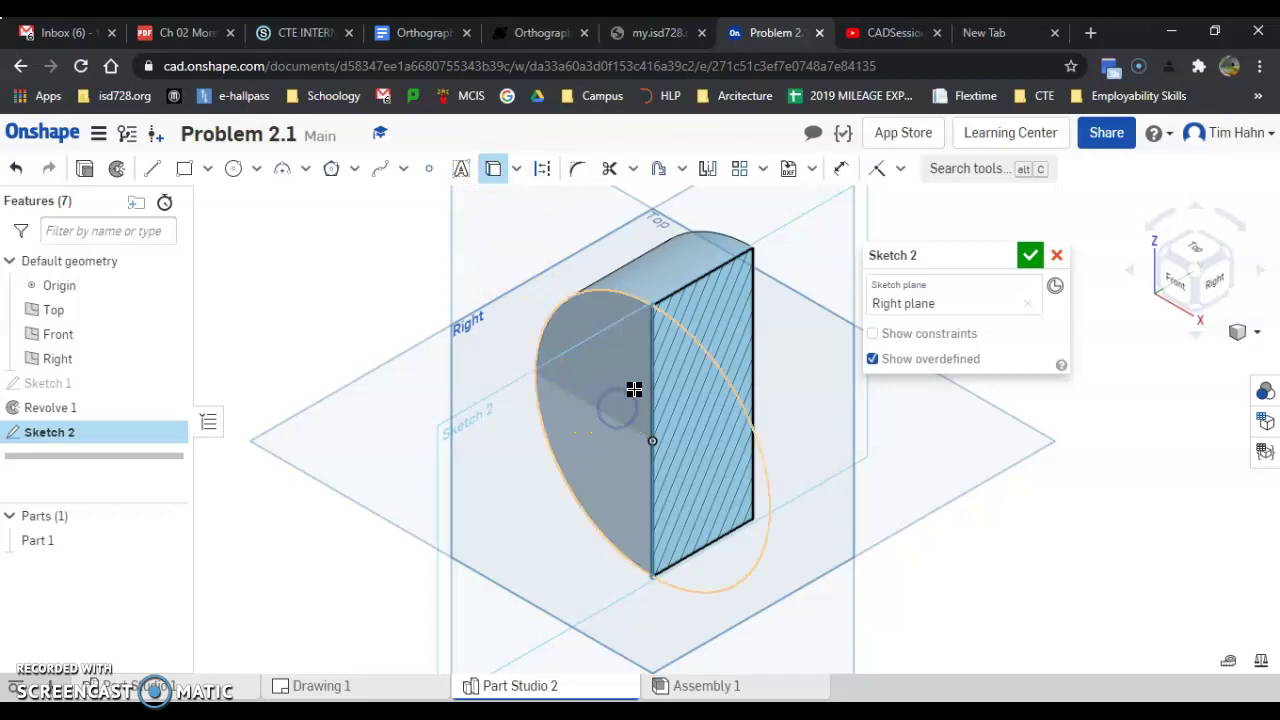
left_click(659, 394)
left_click(668, 284)
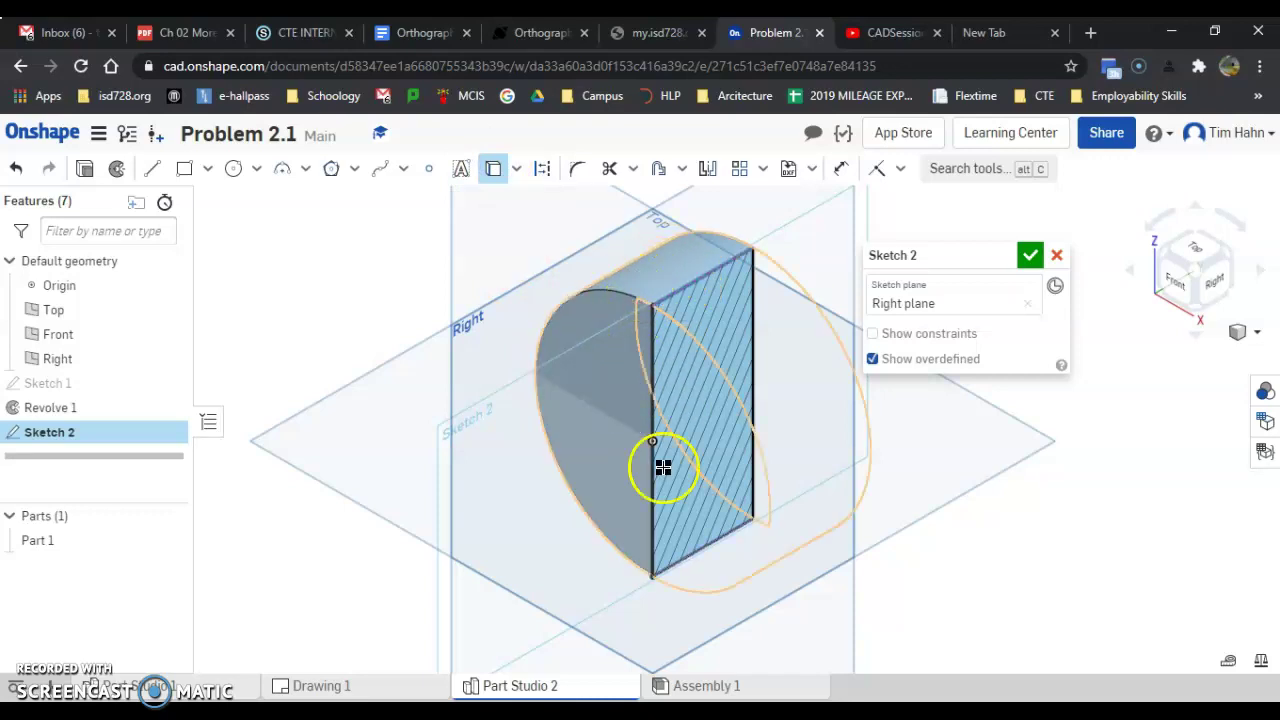
right_click_drag(783, 532, 700, 582)
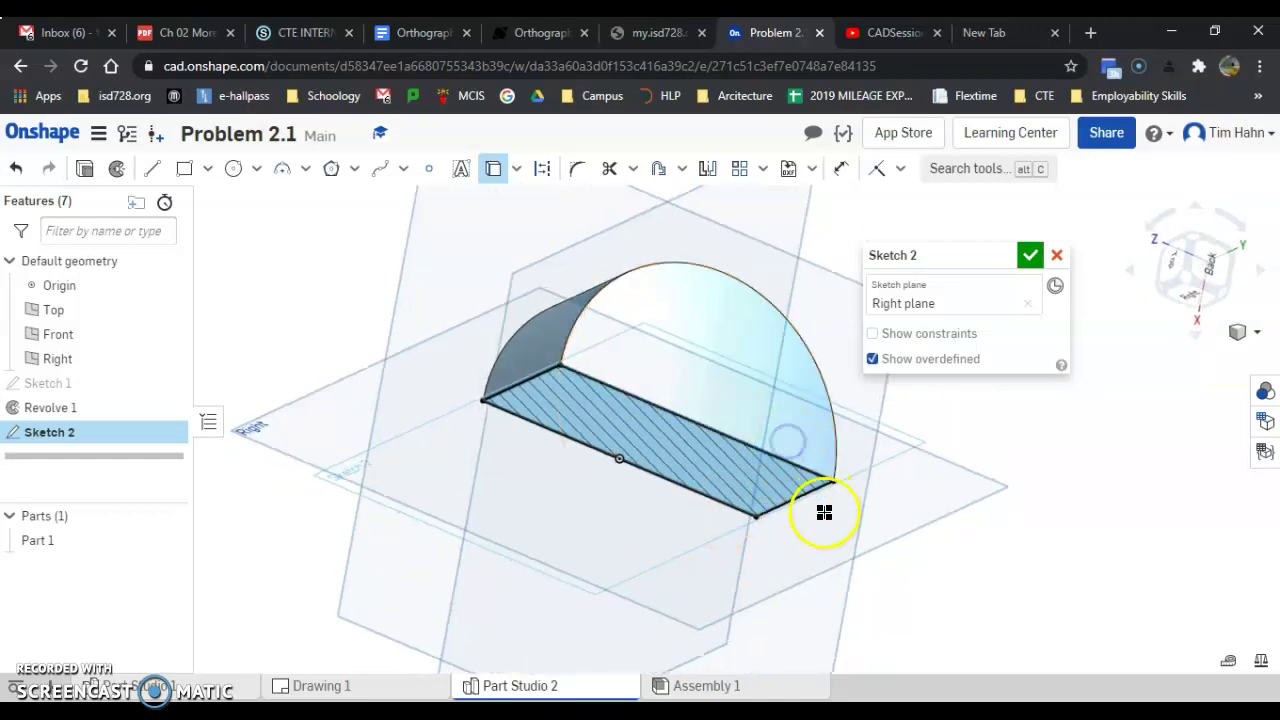
left_click(681, 471)
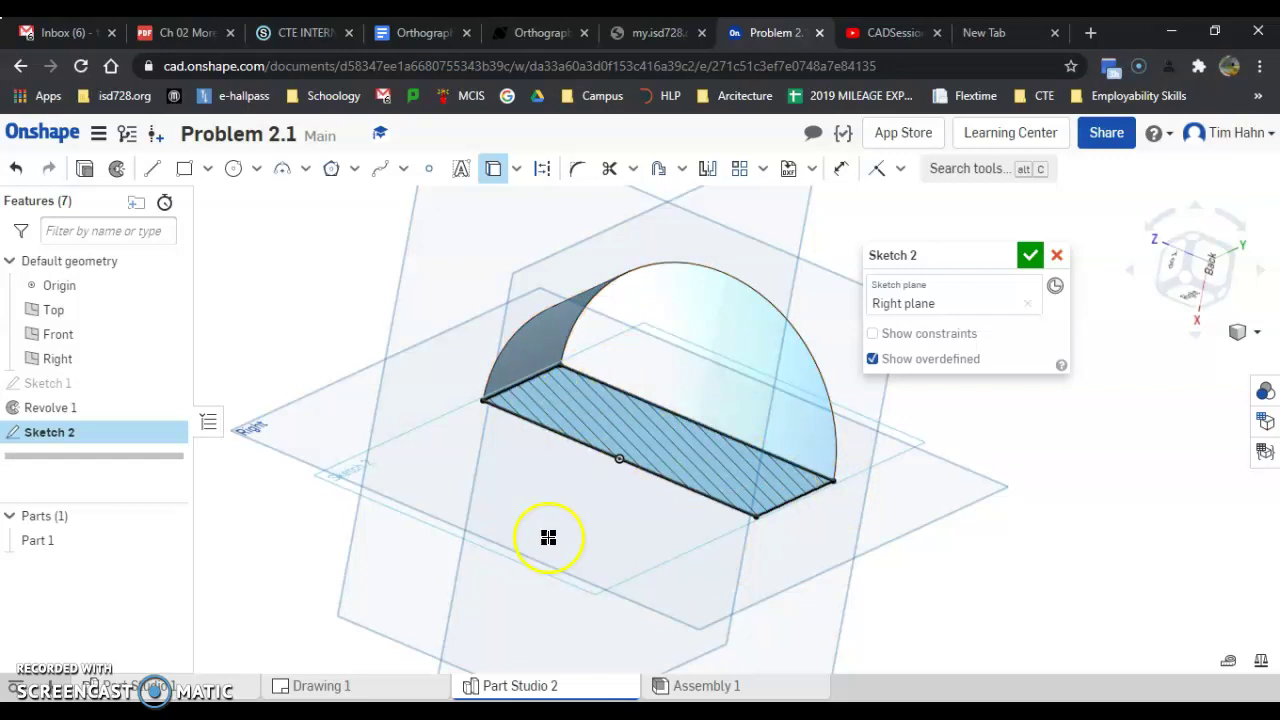
mouse_move(459, 496)
right_mouse_down()
mouse_move(551, 426)
mouse_move(529, 424)
right_mouse_up()
scroll(754, 529, "up", 3)
scroll(754, 529, "up", 2)
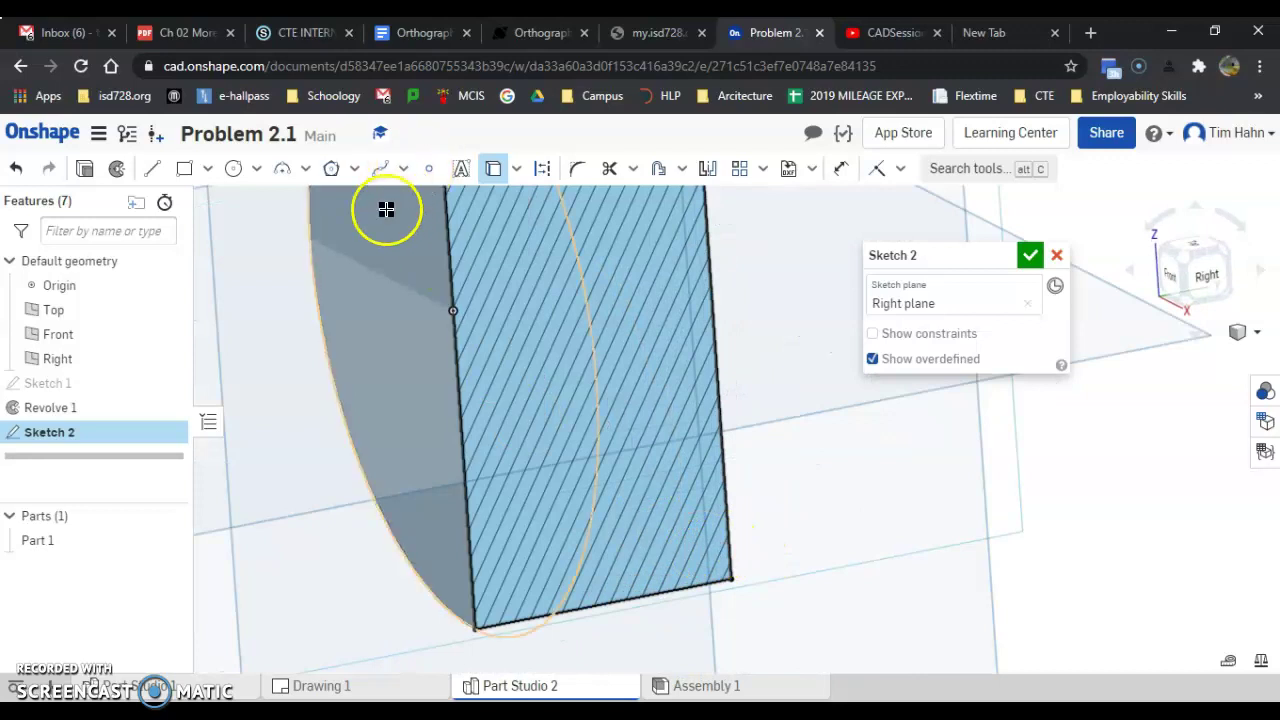
Step: Draw a small rectangle inside the cut face and an axis line from its left edge
left_click(185, 170)
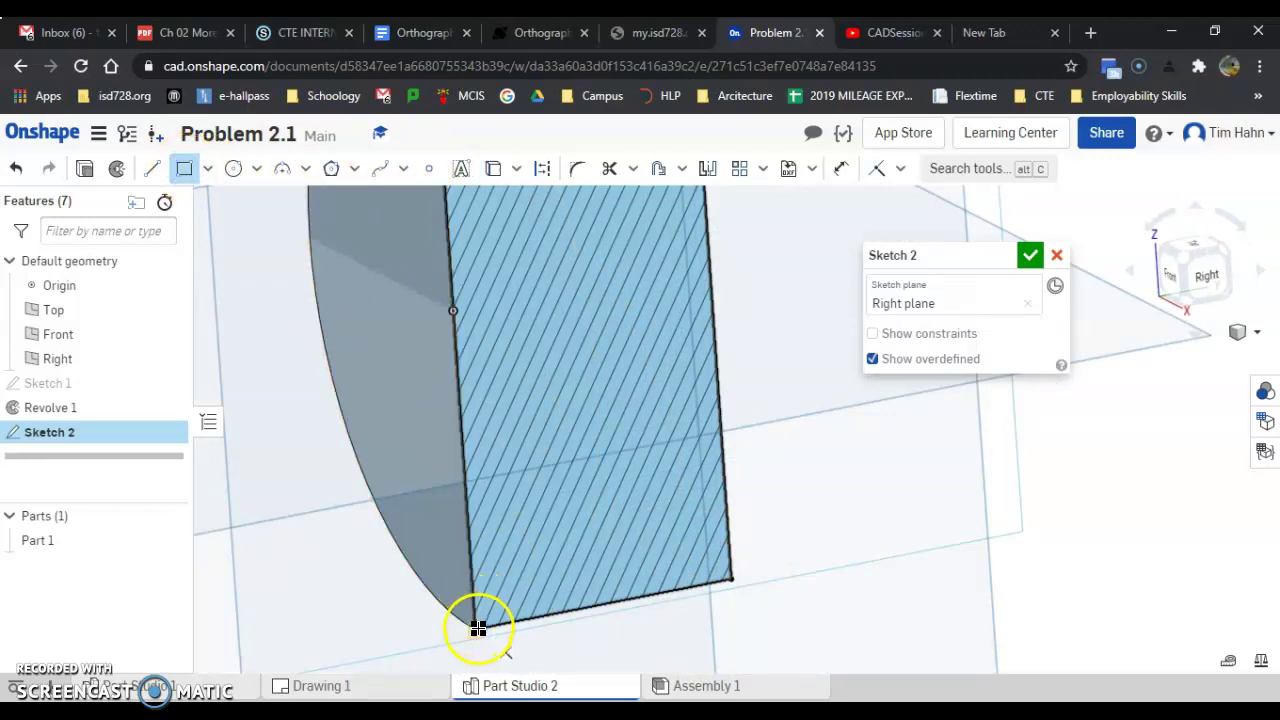
left_click(478, 628)
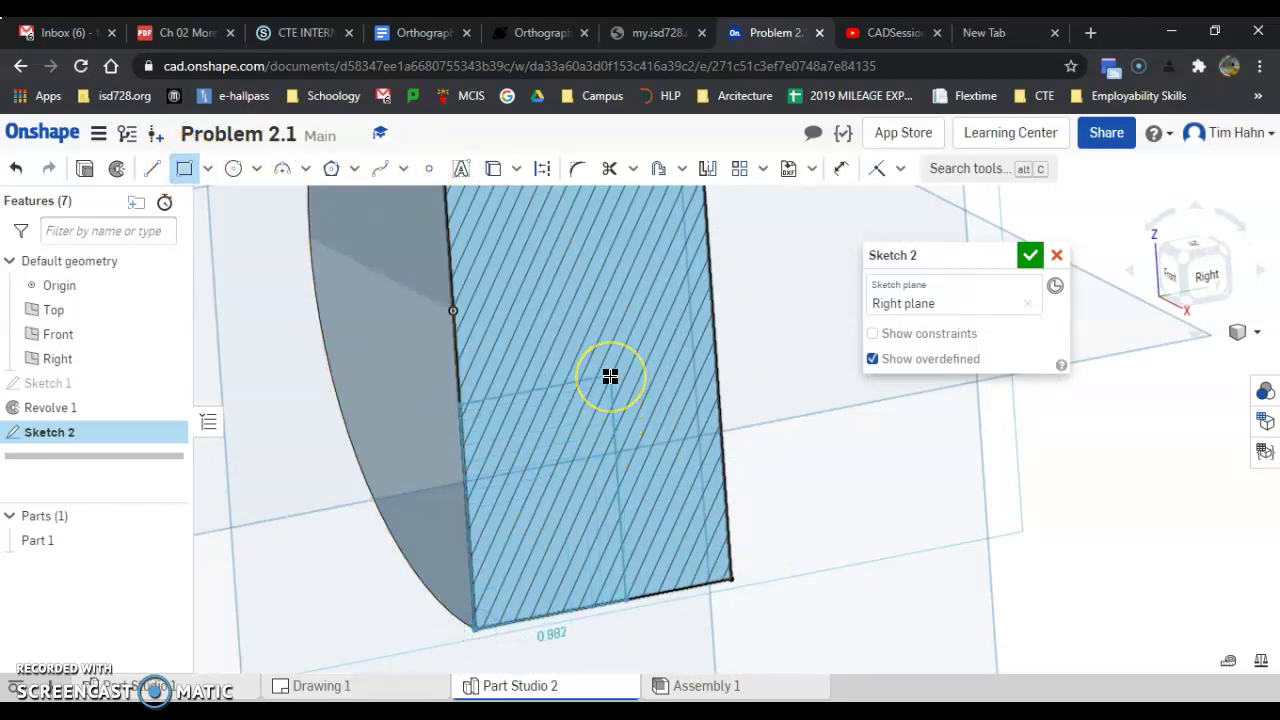
left_click(610, 377)
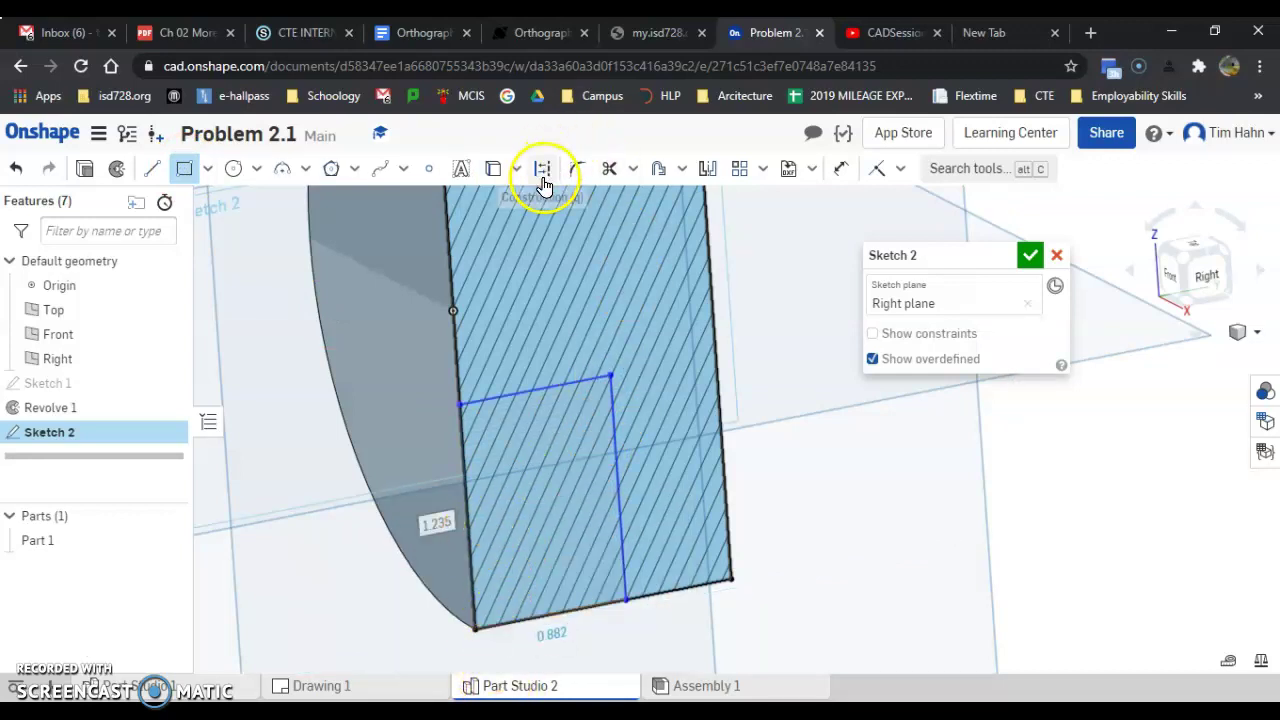
left_click(152, 168)
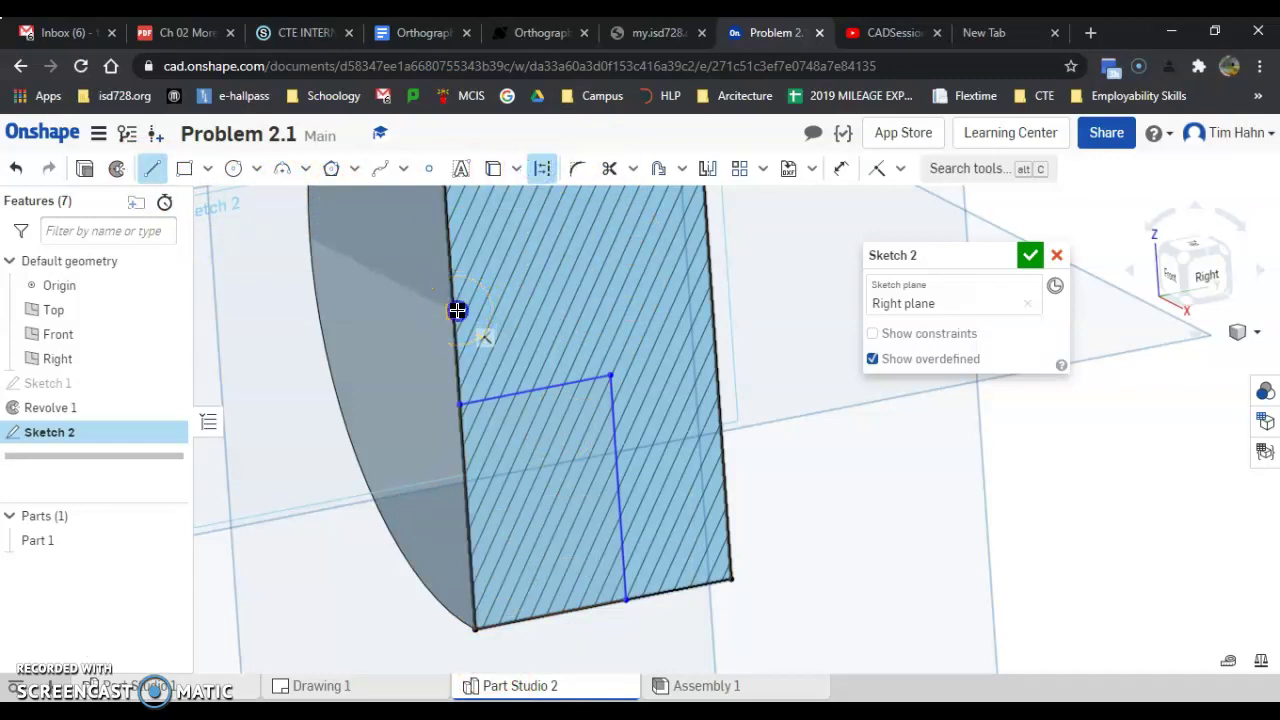
mouse_move(456, 311)
left_mouse_down()
mouse_move(778, 262)
mouse_move(794, 354)
mouse_move(763, 274)
mouse_move(789, 266)
mouse_move(741, 256)
mouse_move(804, 243)
left_mouse_up()
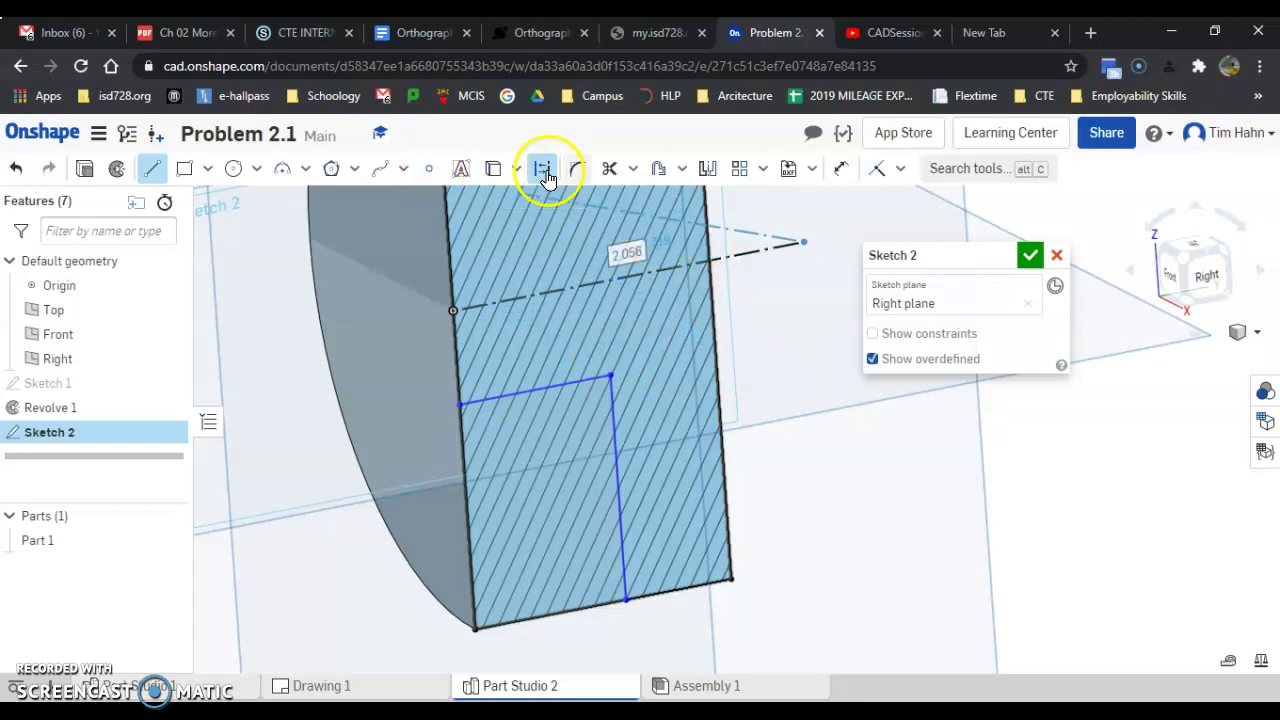
Step: Dimension the recess at Ø1.5 diameter and 0.5 width, and finish Sketch 2
left_click(836, 171)
scroll(534, 420, "down", 3)
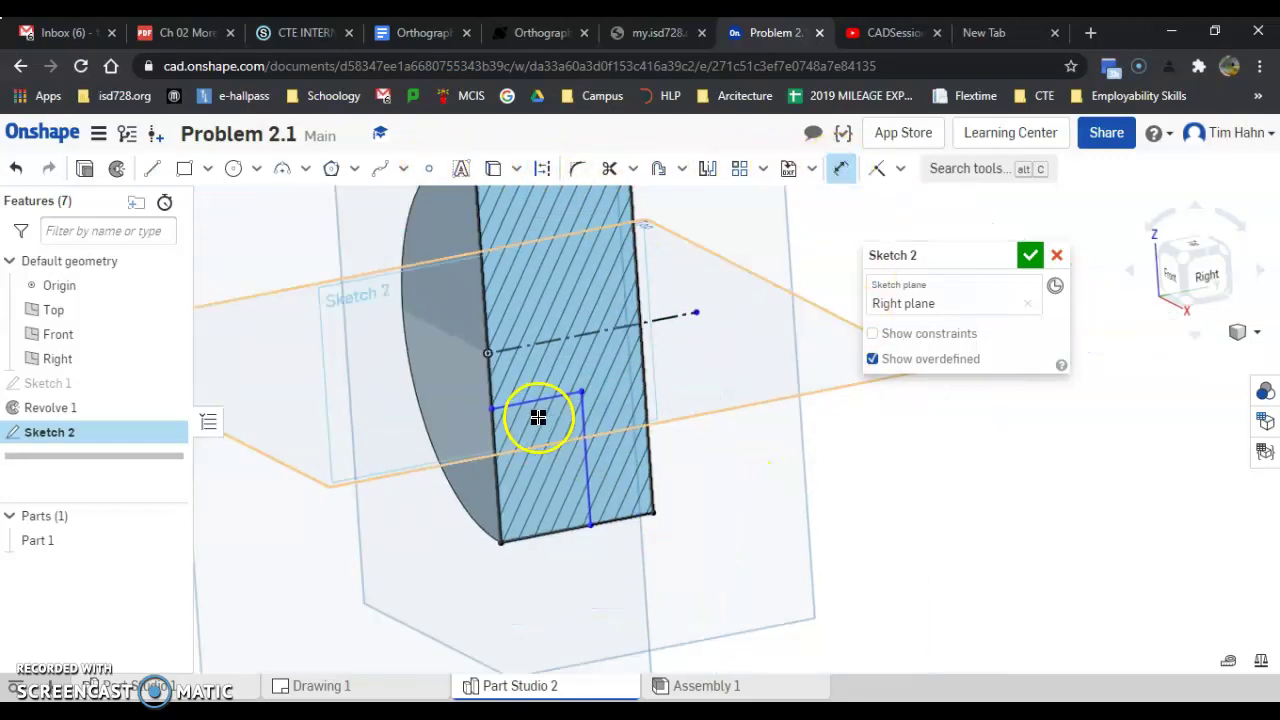
left_click(841, 185)
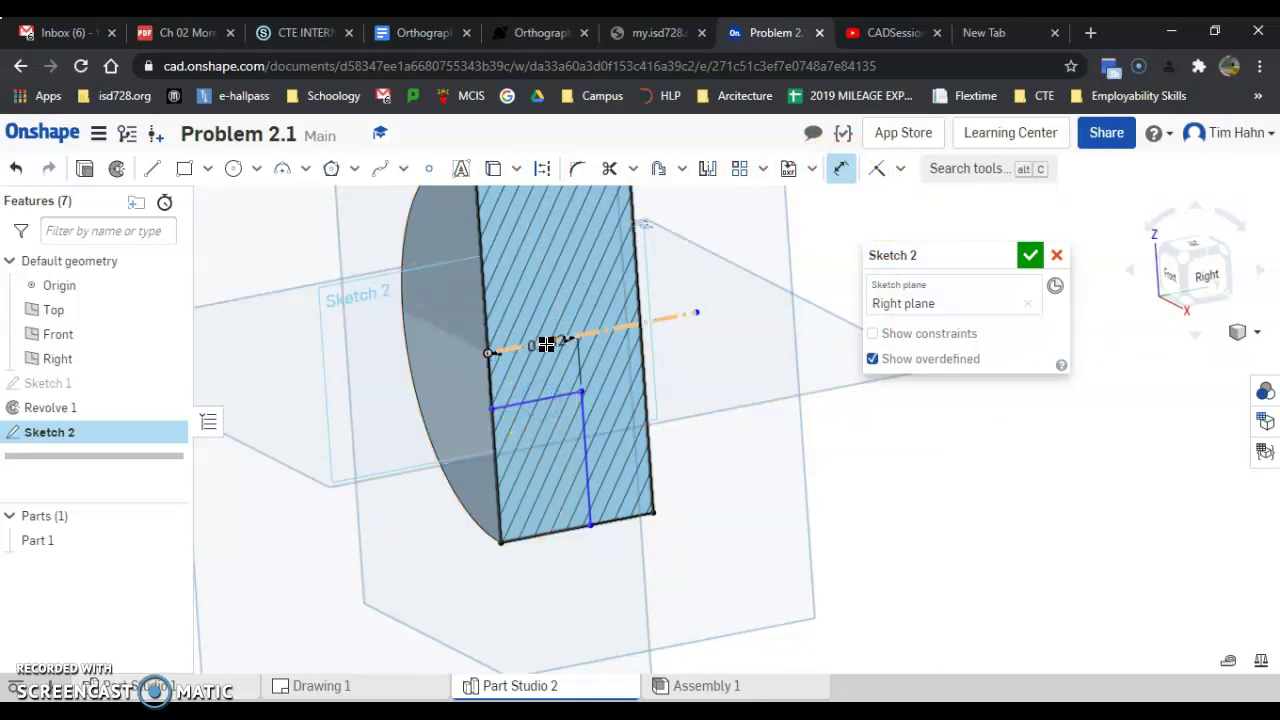
left_click(495, 328)
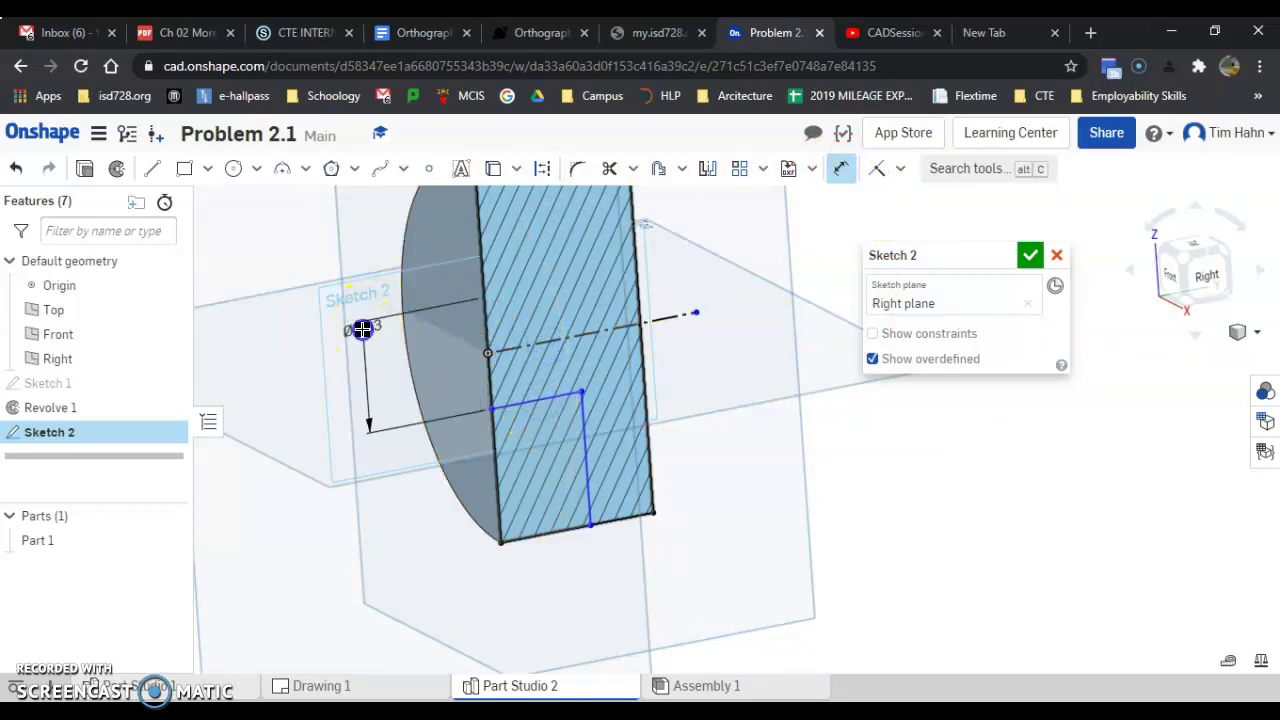
left_click(360, 331)
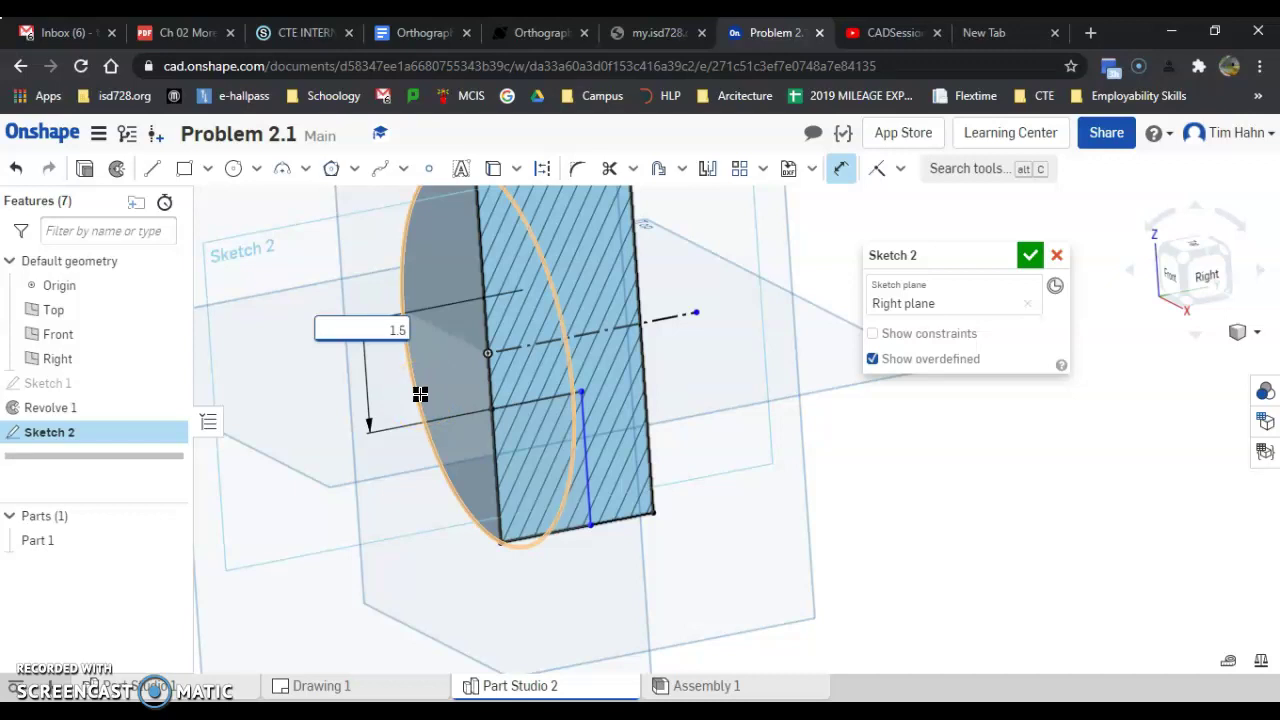
key("Return")
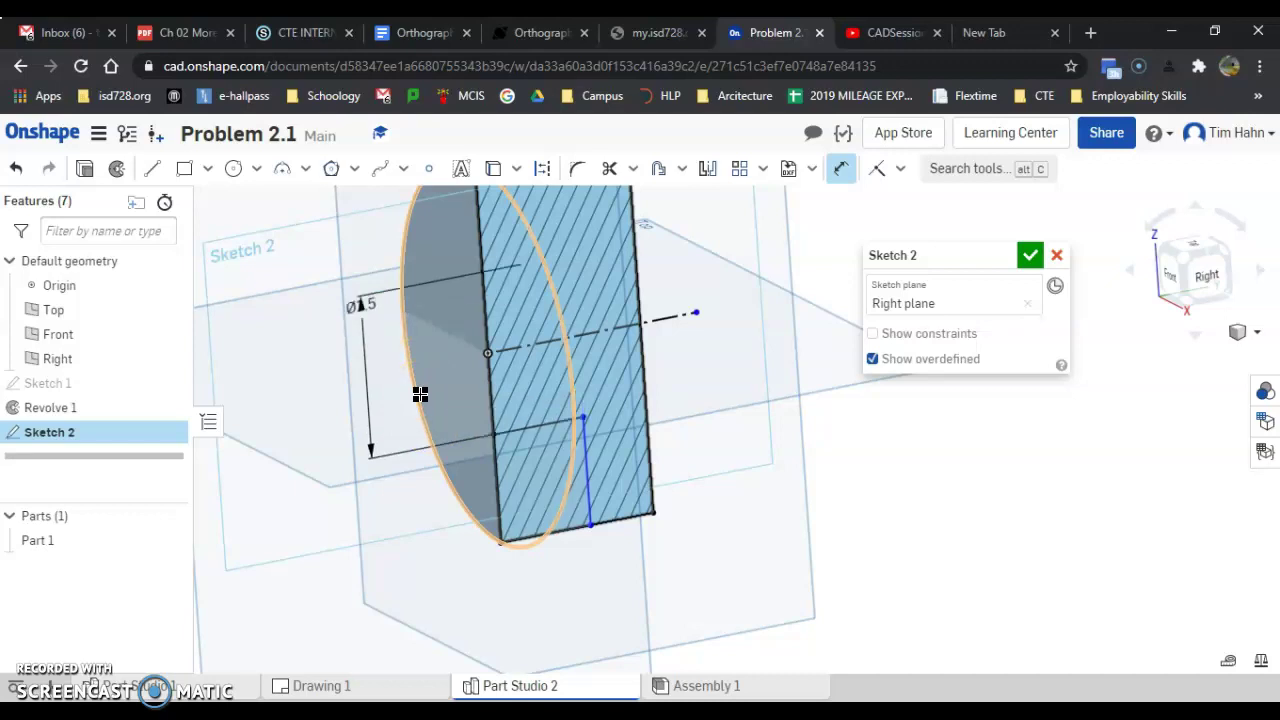
left_click(660, 512)
left_click(628, 566)
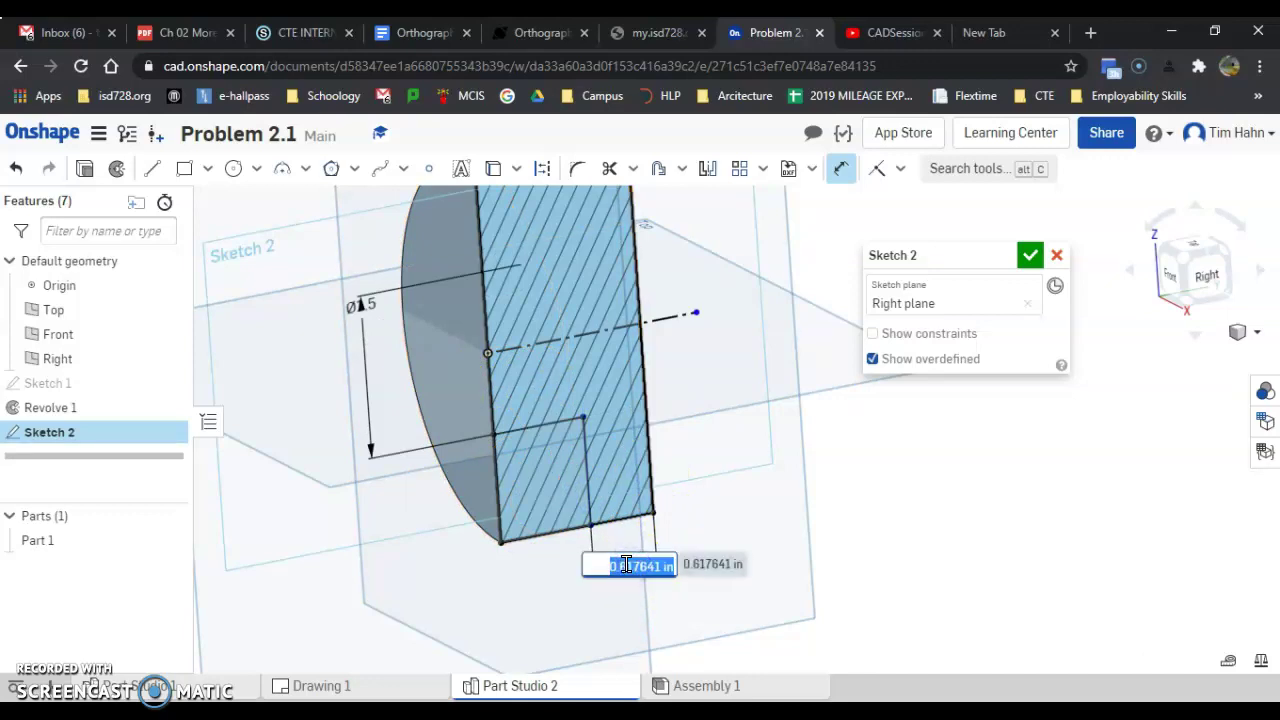
key("Return")
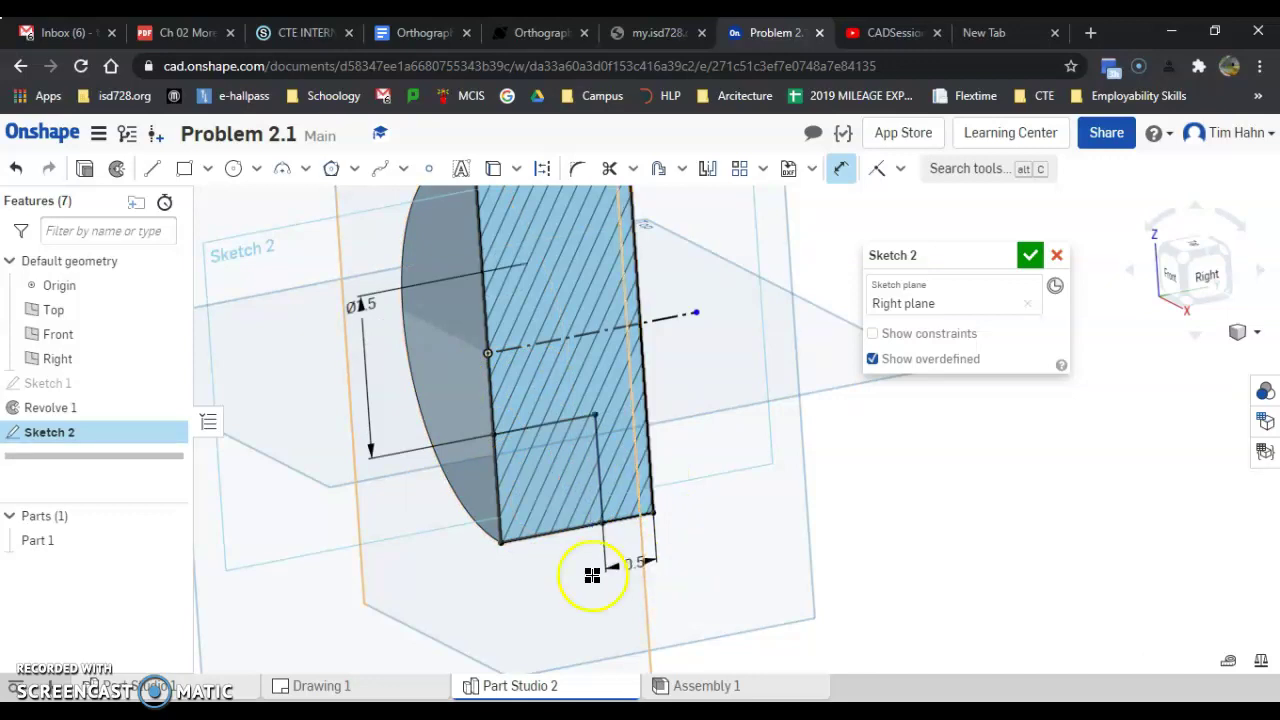
left_click(1036, 257)
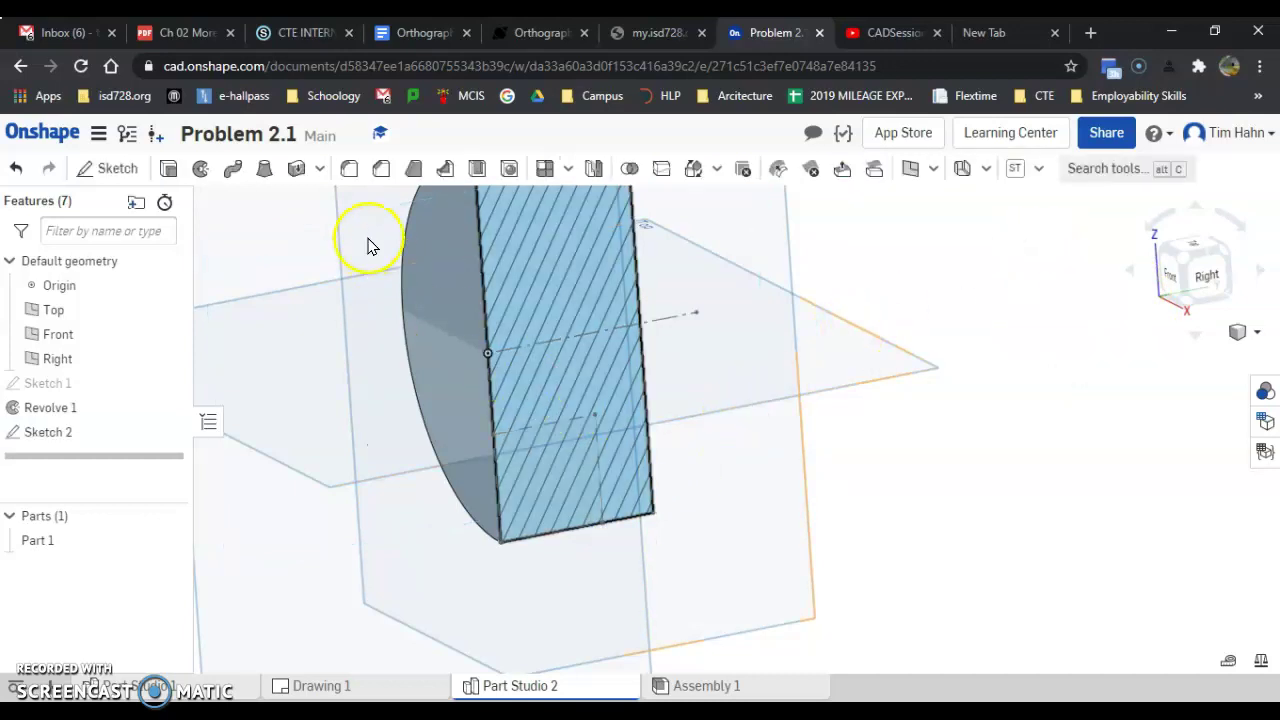
left_click(200, 168)
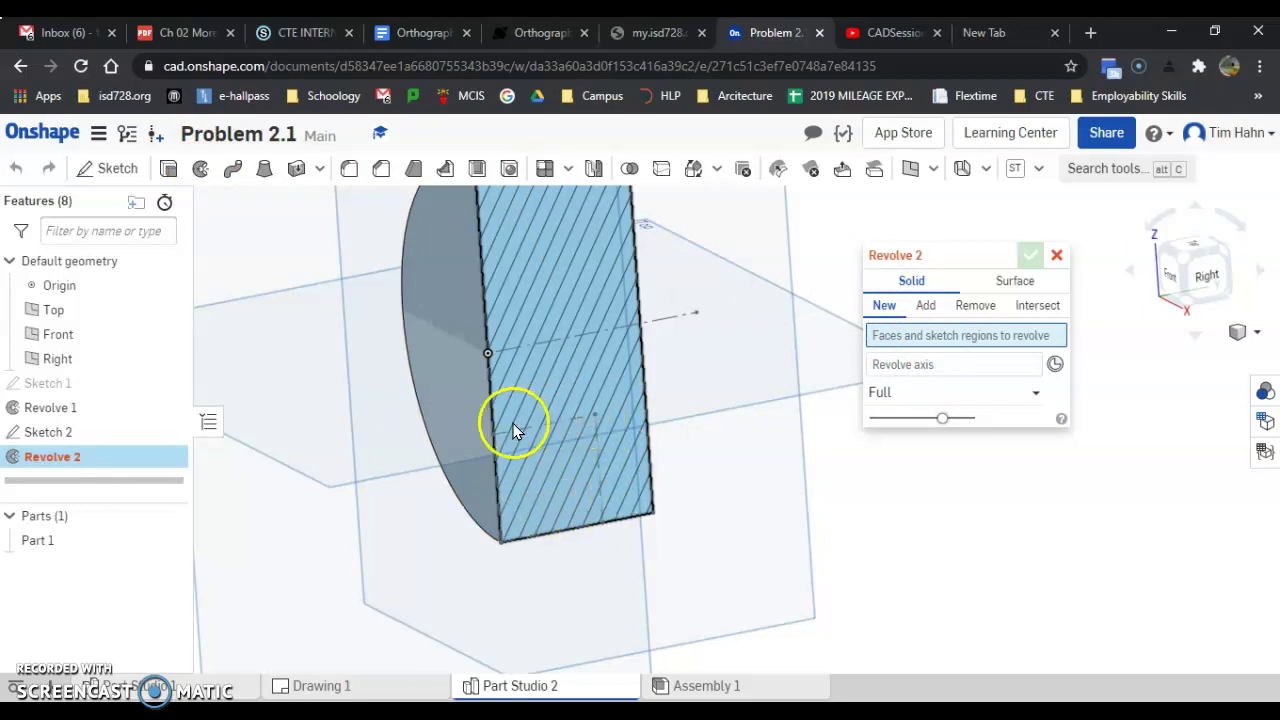
Step: Revolve the small rectangle a full turn about the dashed sketch edge as a Remove cut
mouse_move(369, 393)
left_mouse_down()
mouse_move(620, 551)
mouse_move(626, 570)
left_mouse_up()
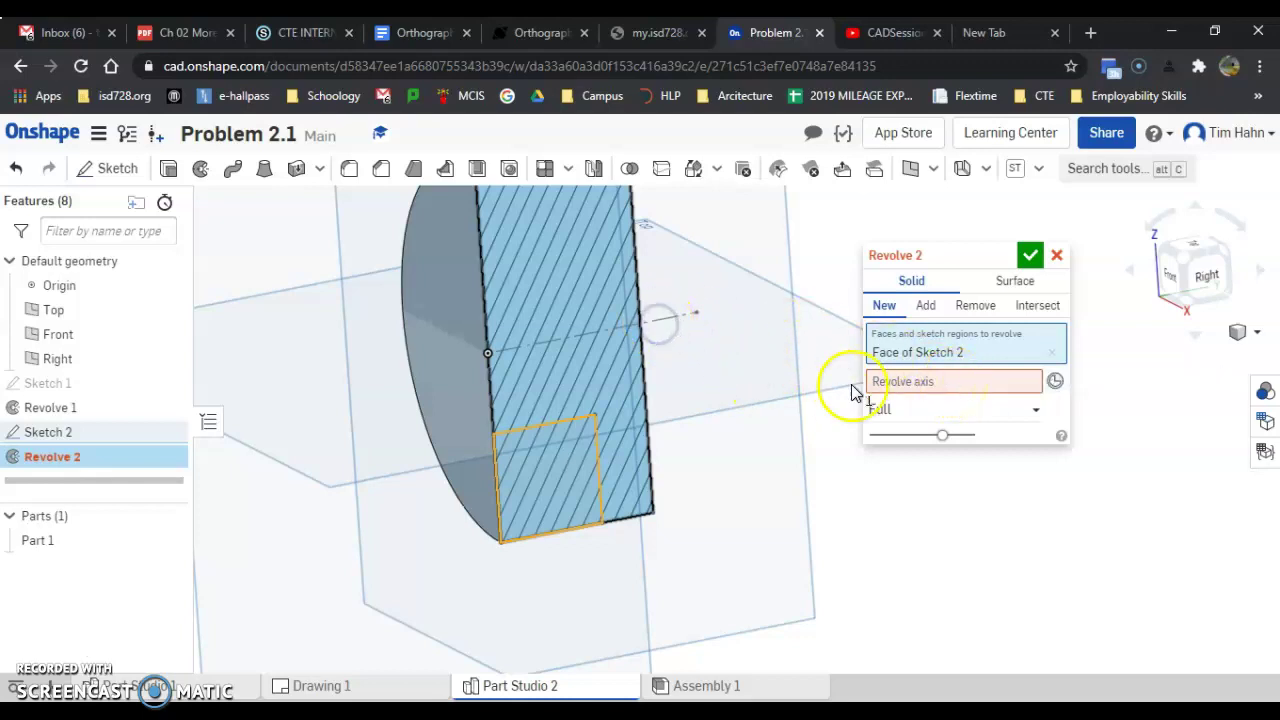
left_click(894, 384)
left_click(666, 320)
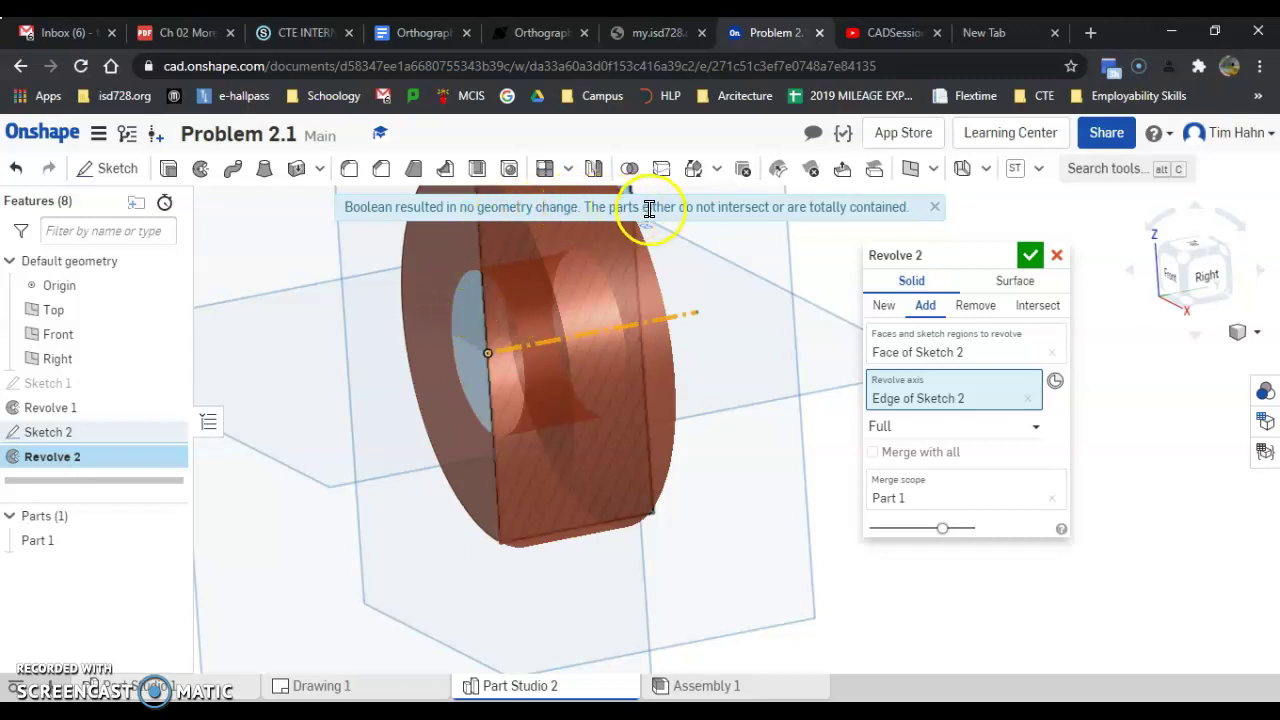
left_click(976, 306)
mouse_move(601, 544)
right_mouse_down()
mouse_move(651, 591)
mouse_move(666, 343)
right_mouse_up()
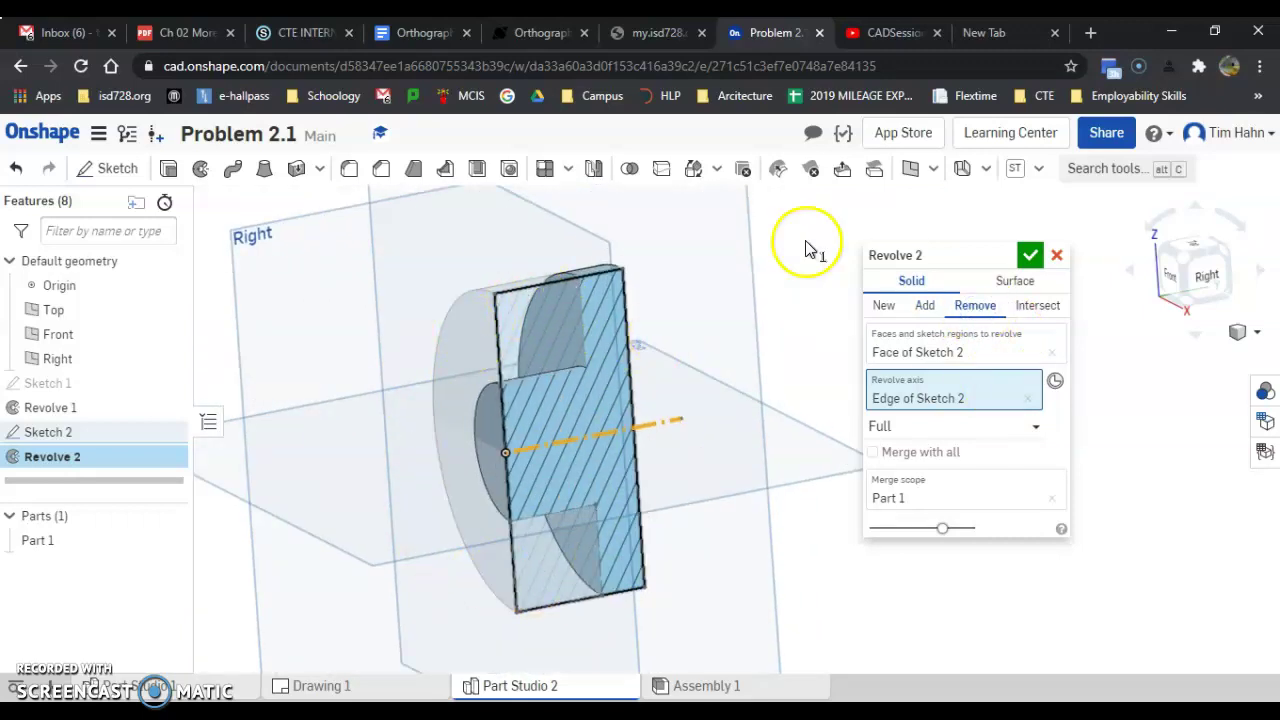
left_click(1030, 257)
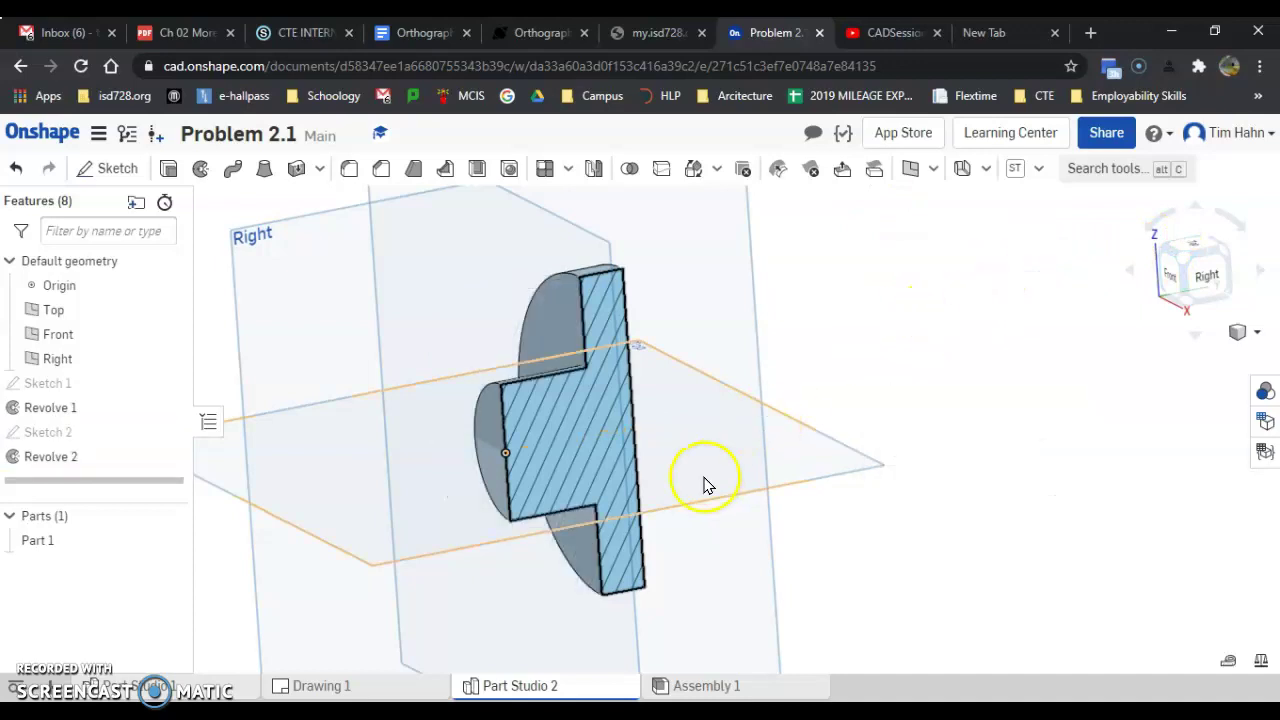
scroll(712, 305, "up", 3)
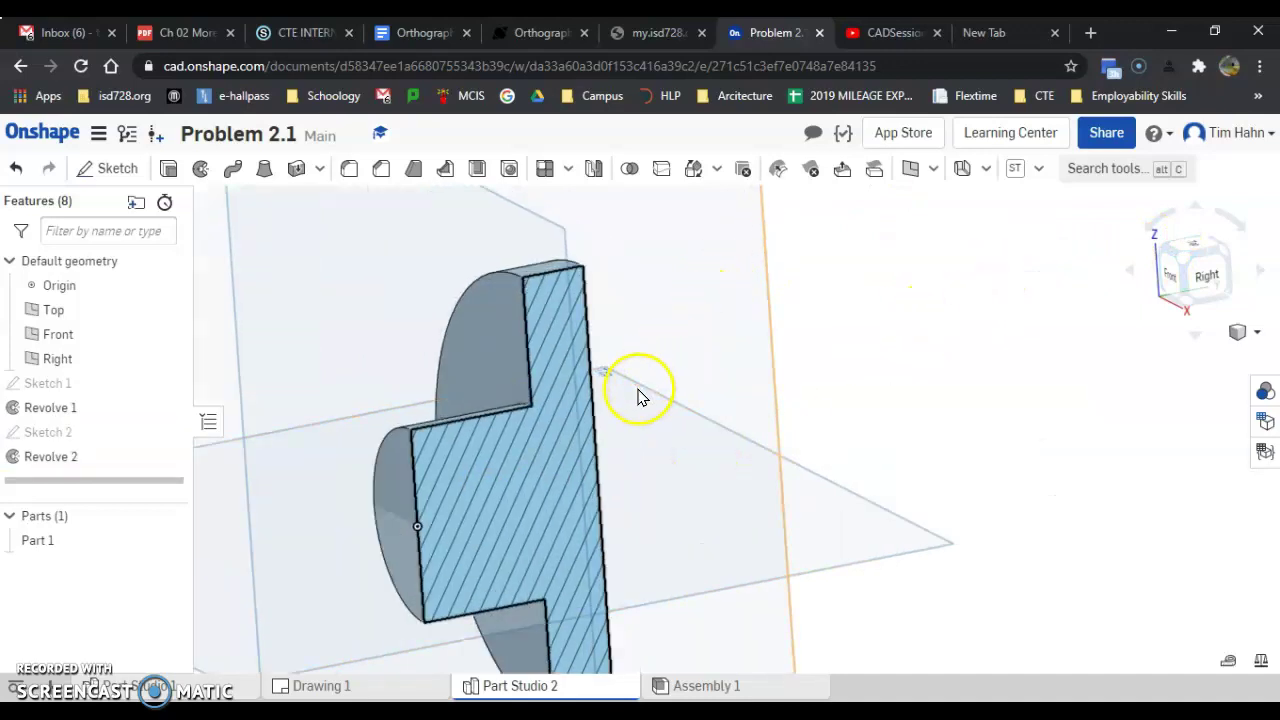
scroll(640, 395, "up", 3)
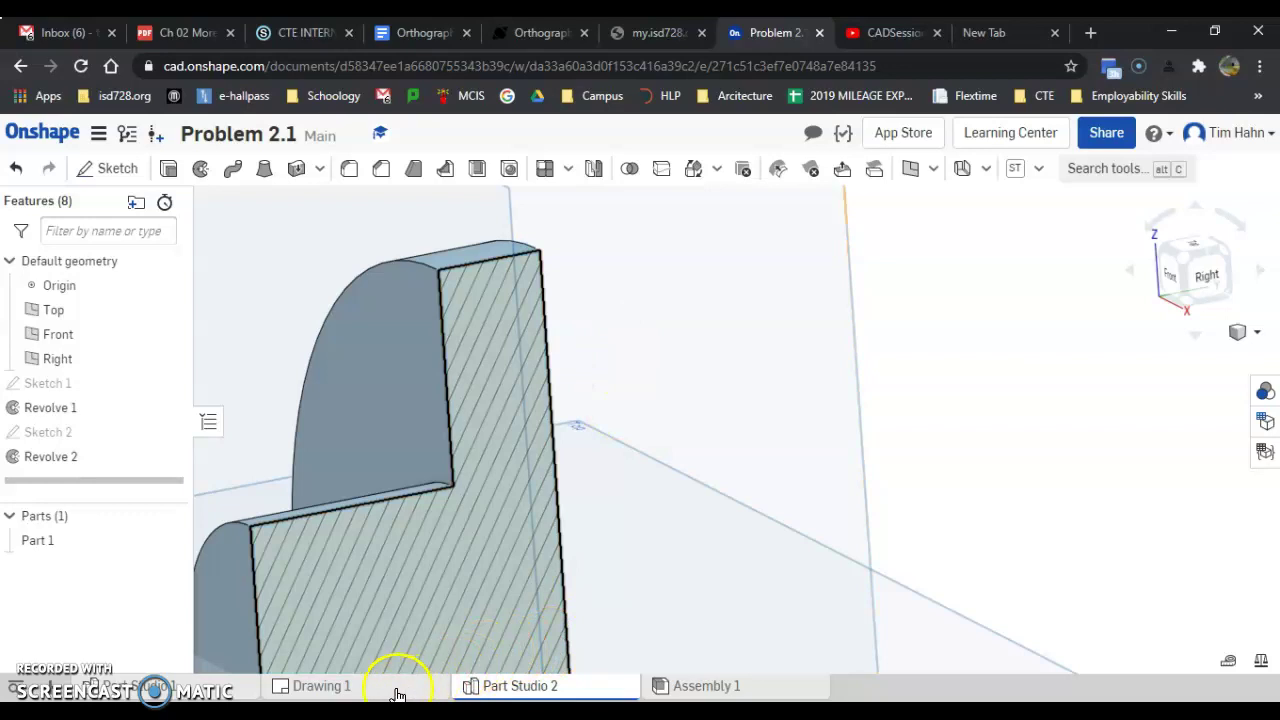
Step: Zoom into Drawing 1's Detail B to read the .125 and .200 groove dimensions, then return to Part Studio 2
left_click(397, 690)
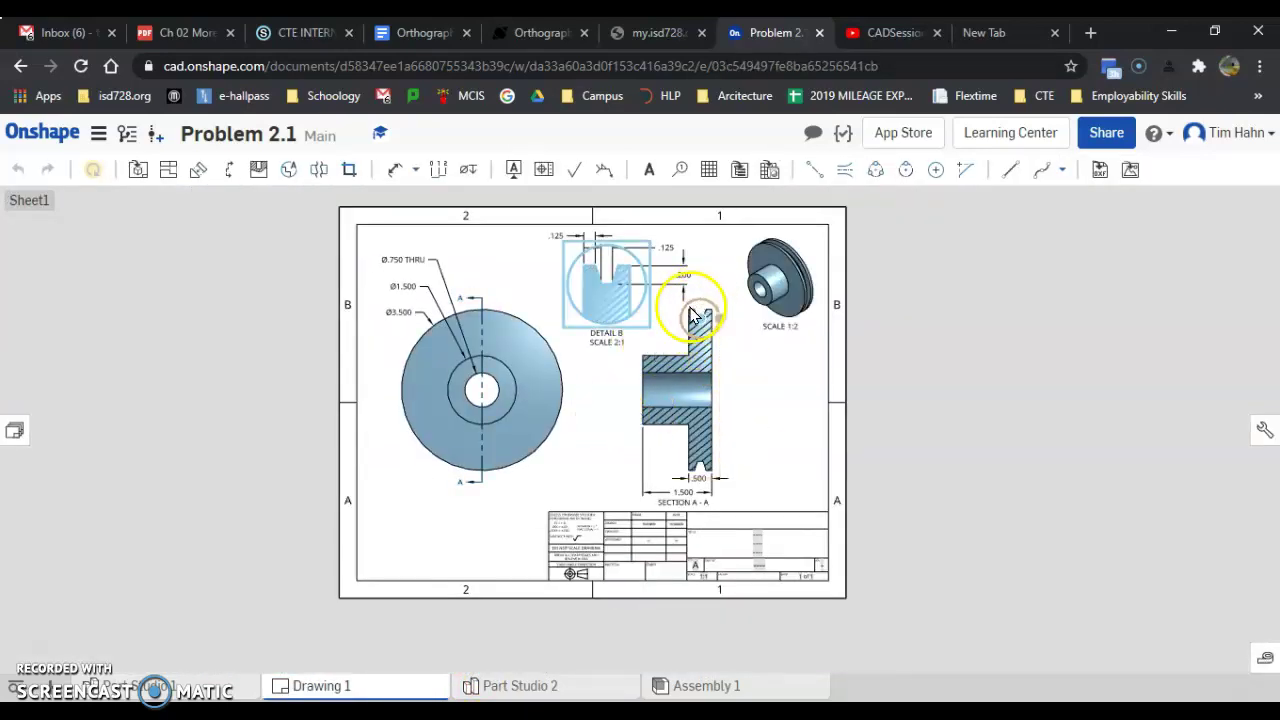
scroll(697, 318, "up", 3)
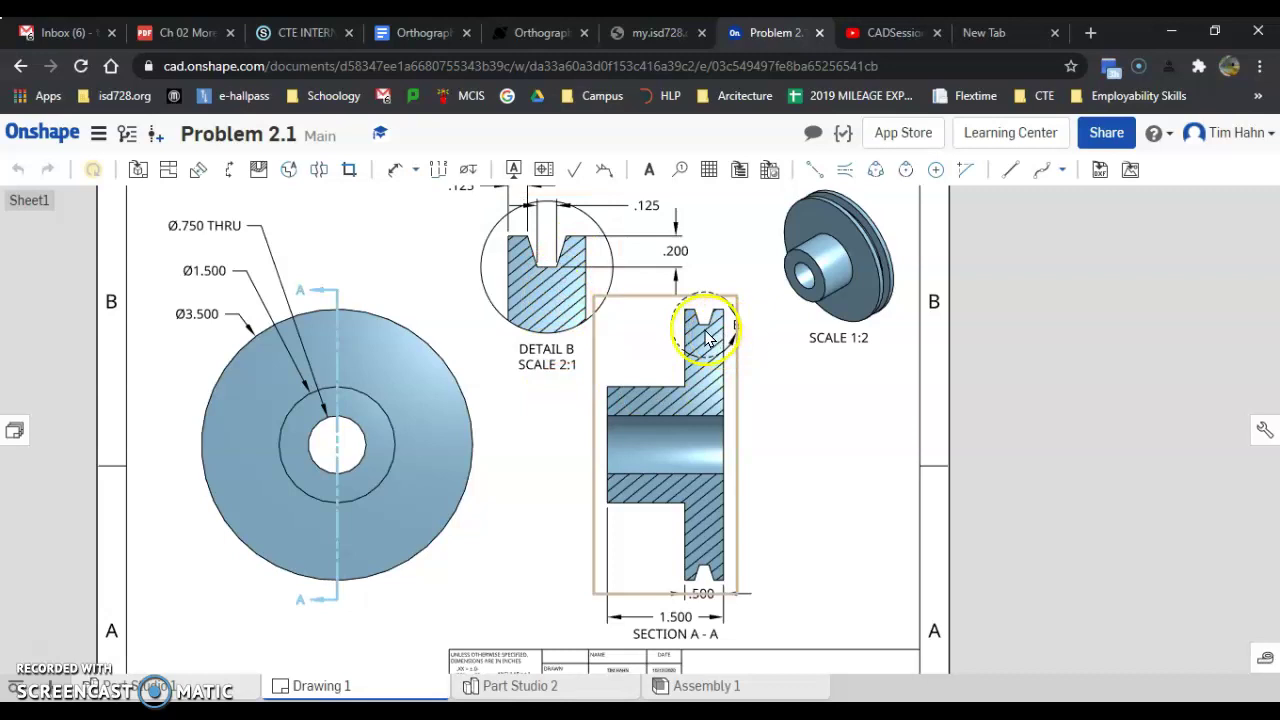
scroll(557, 449, "down", 2)
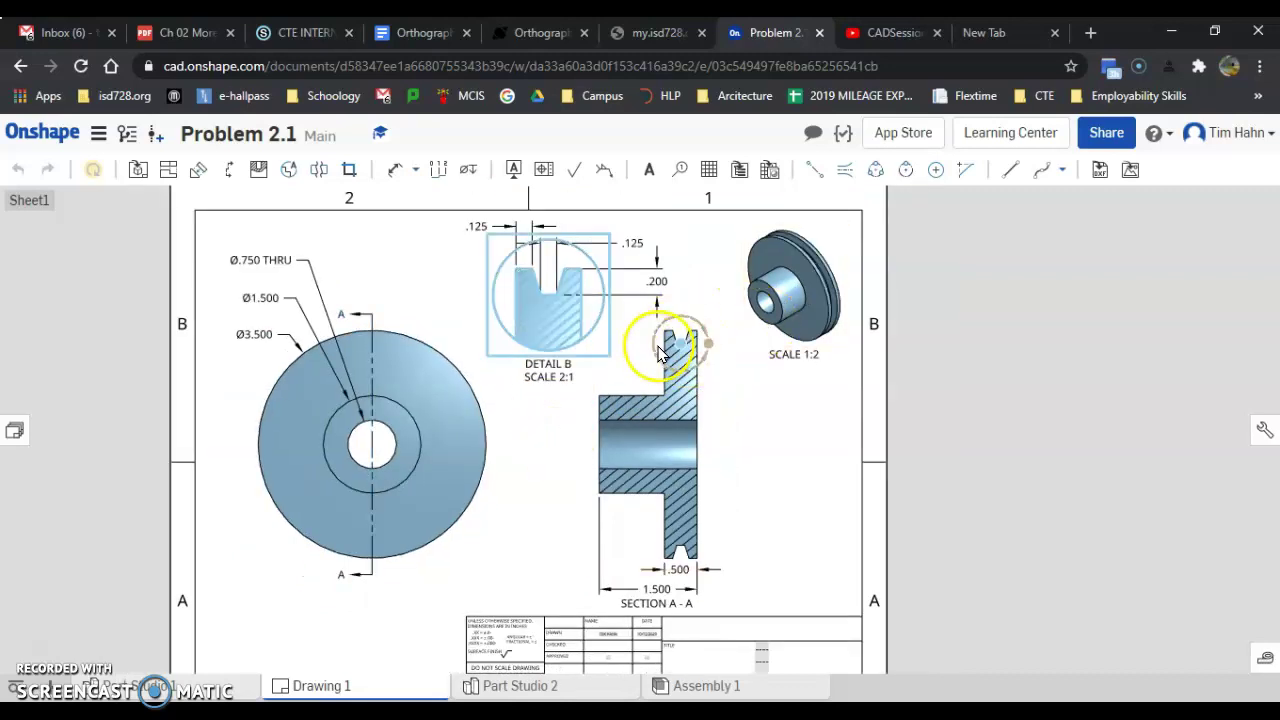
scroll(540, 340, "up", 3)
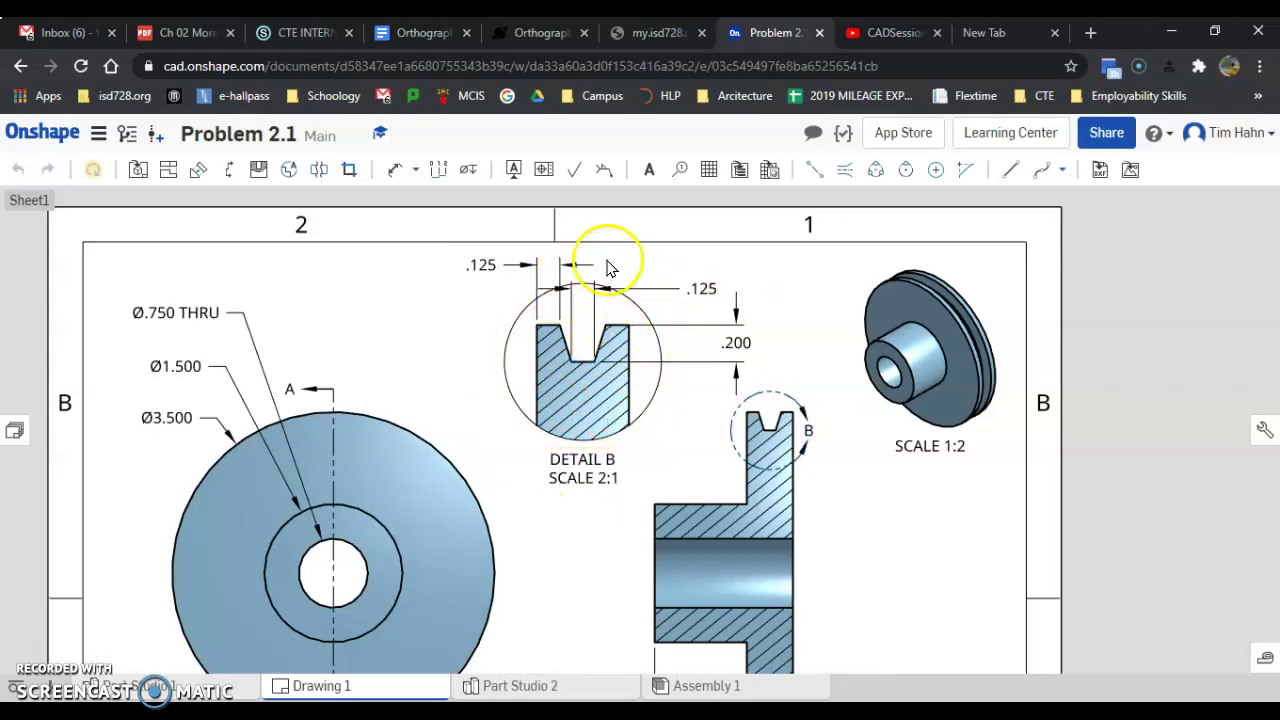
scroll(612, 266, "up", 2)
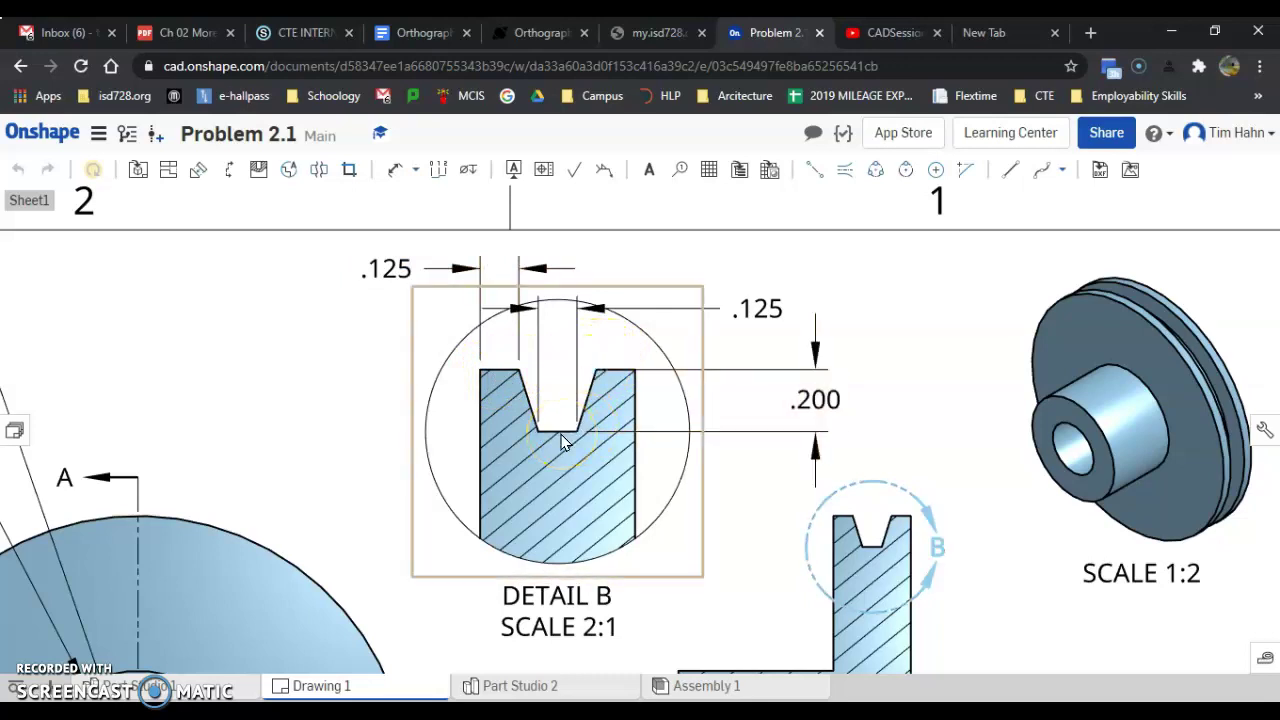
left_click(553, 690)
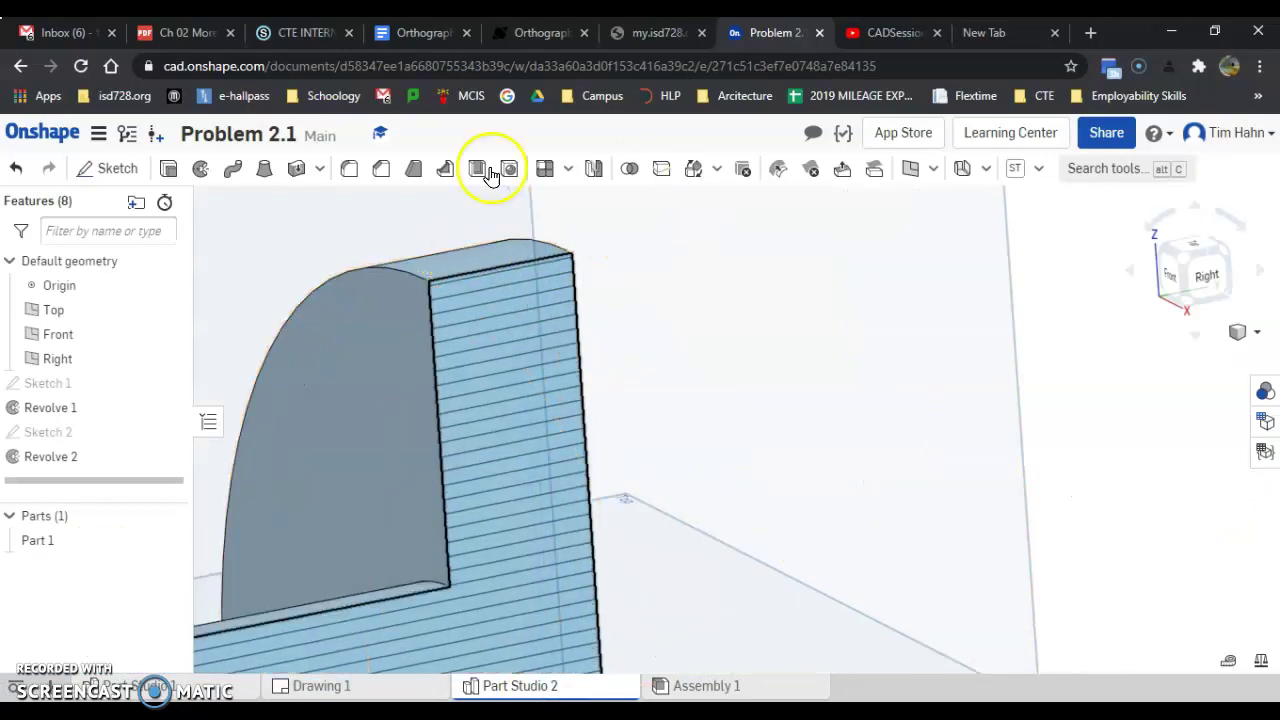
Step: Start Sketch 3 on the Right plane and project the part's top edge into it
left_click(121, 168)
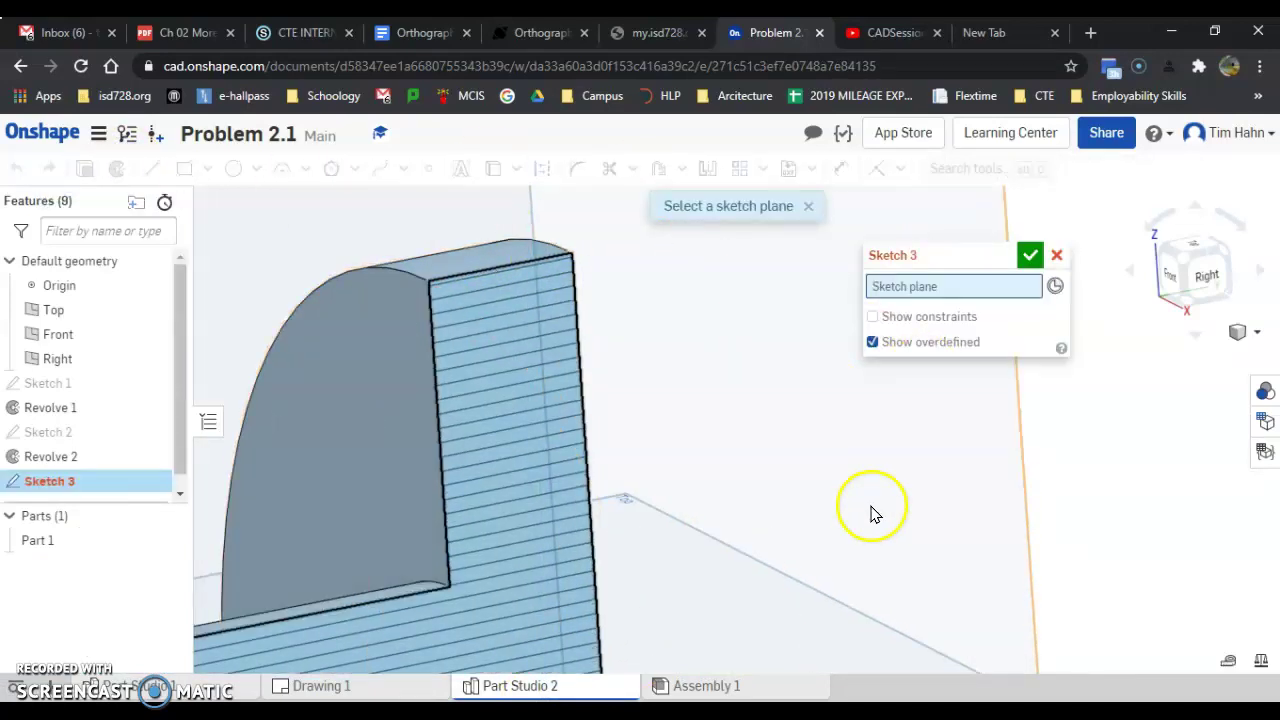
scroll(600, 343, "down", 5)
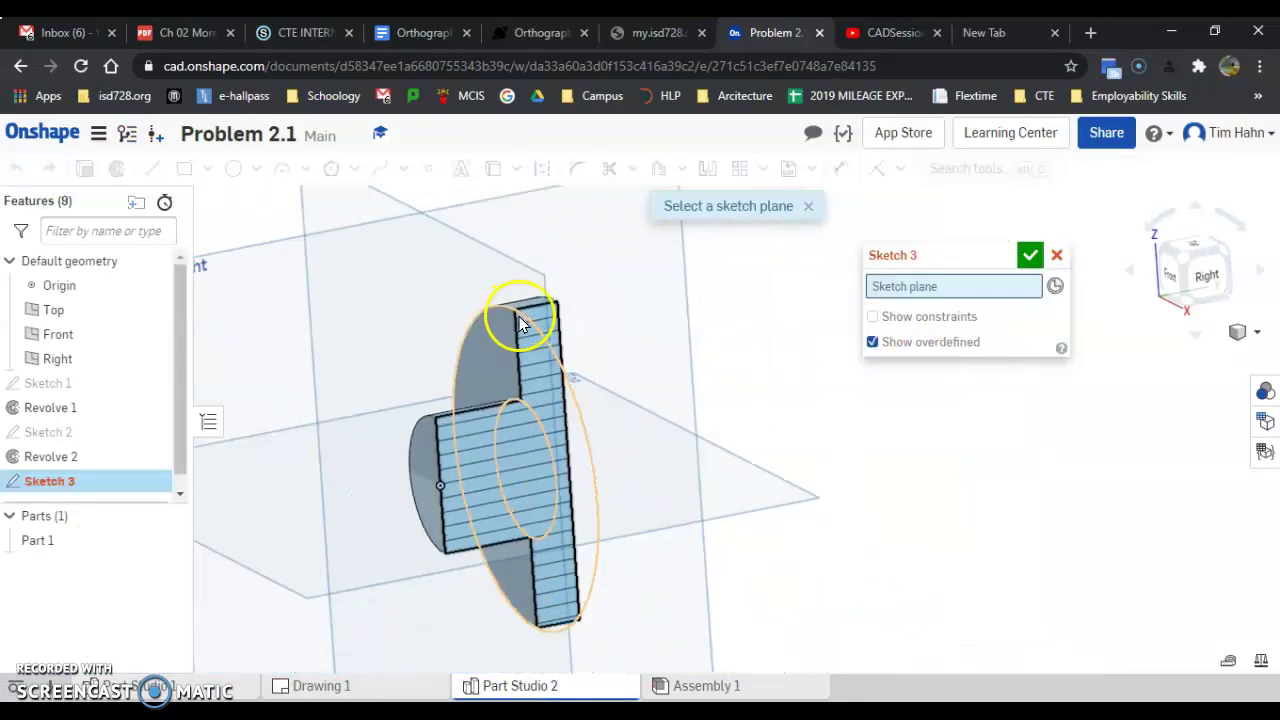
left_click(543, 203)
scroll(655, 330, "up", 3)
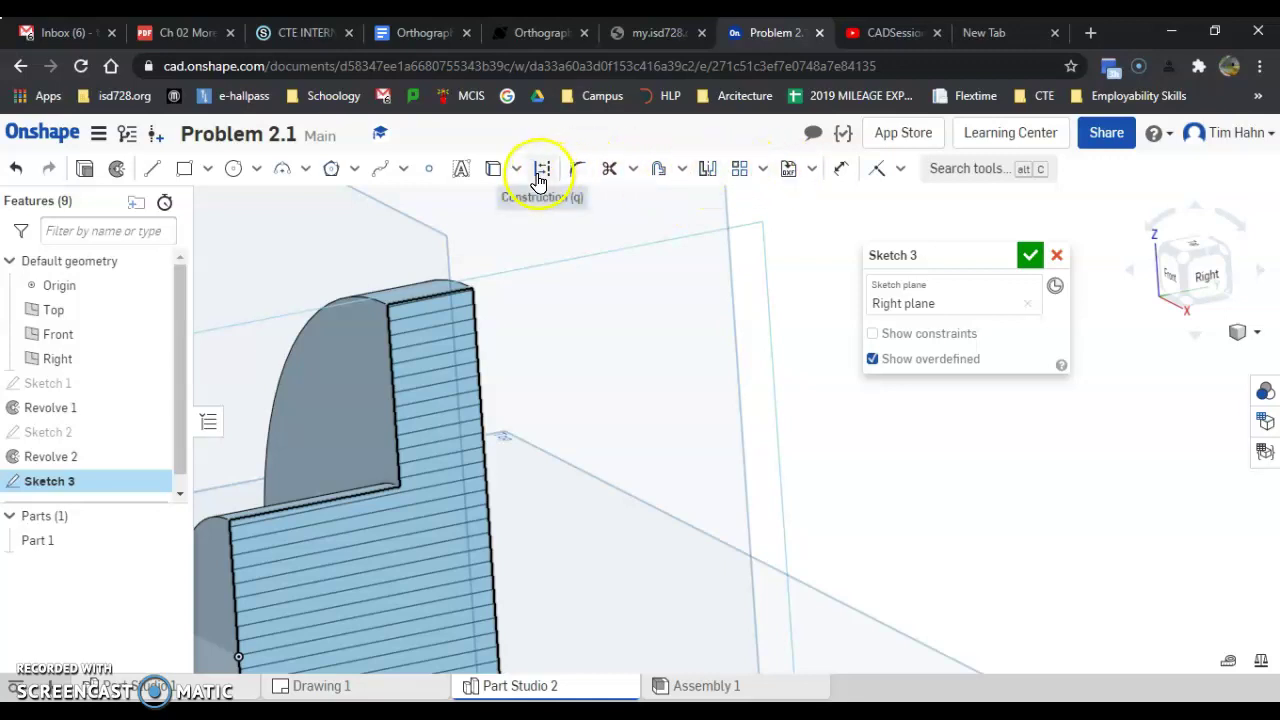
left_click(494, 170)
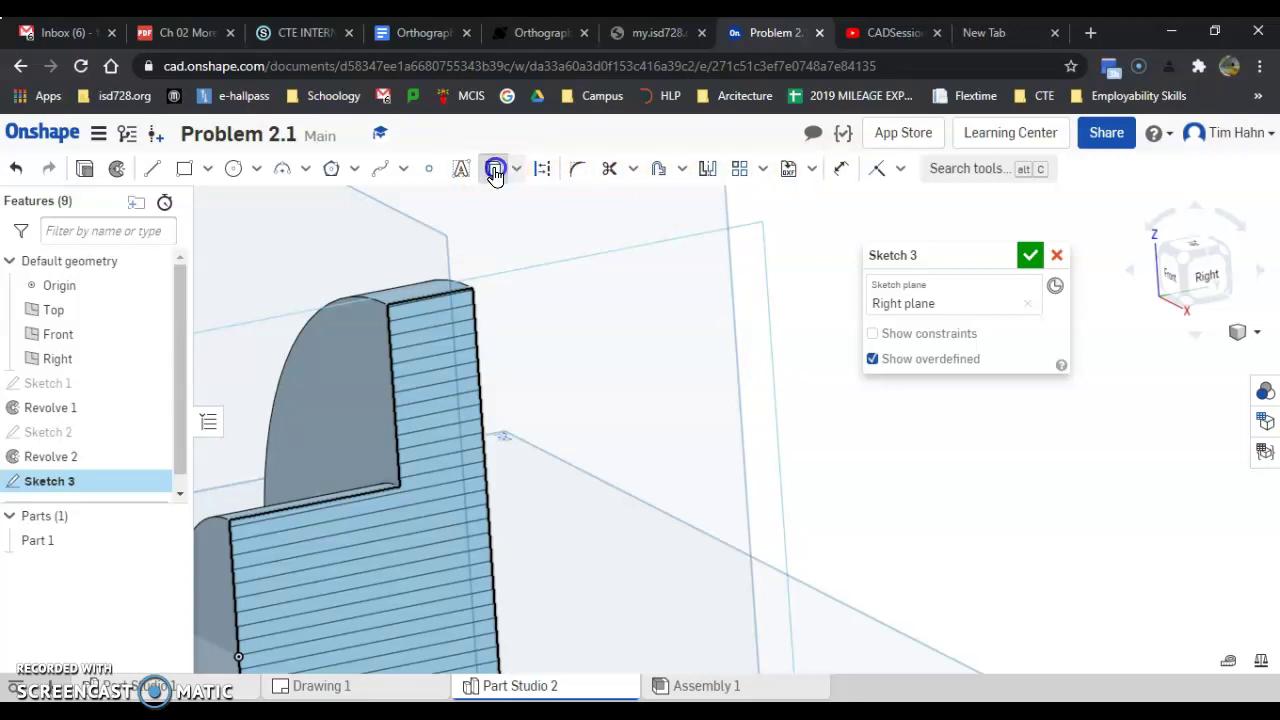
left_click(368, 346)
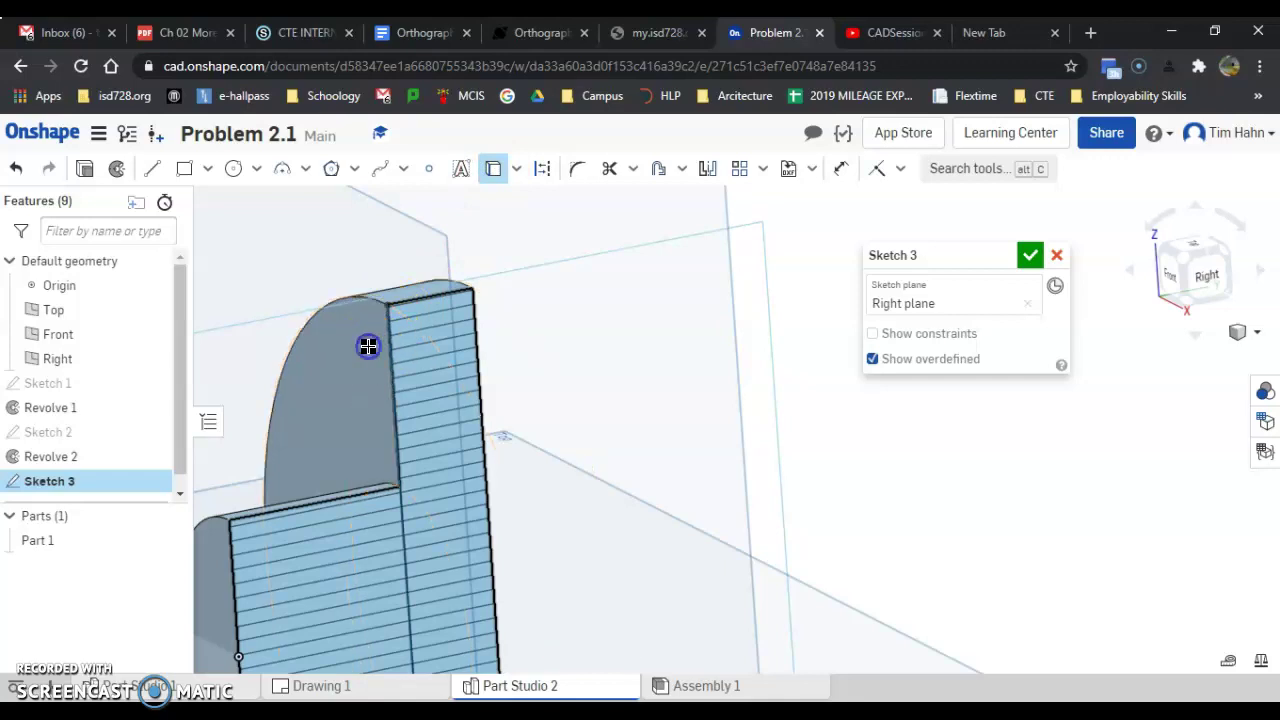
left_click(405, 297)
Step: Orient the view normal to Sketch 3's plane
right_click_drag(569, 400, 505, 416)
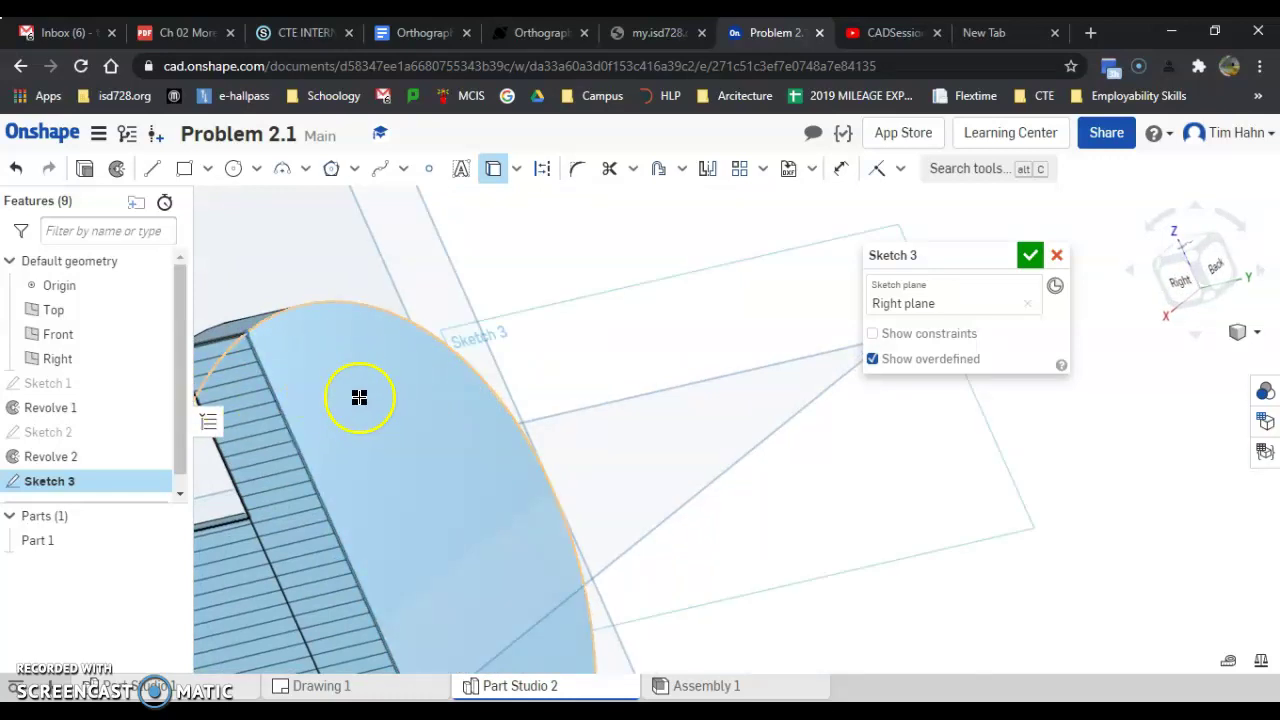
right_click_drag(348, 408, 487, 389)
scroll(383, 360, "up", 5)
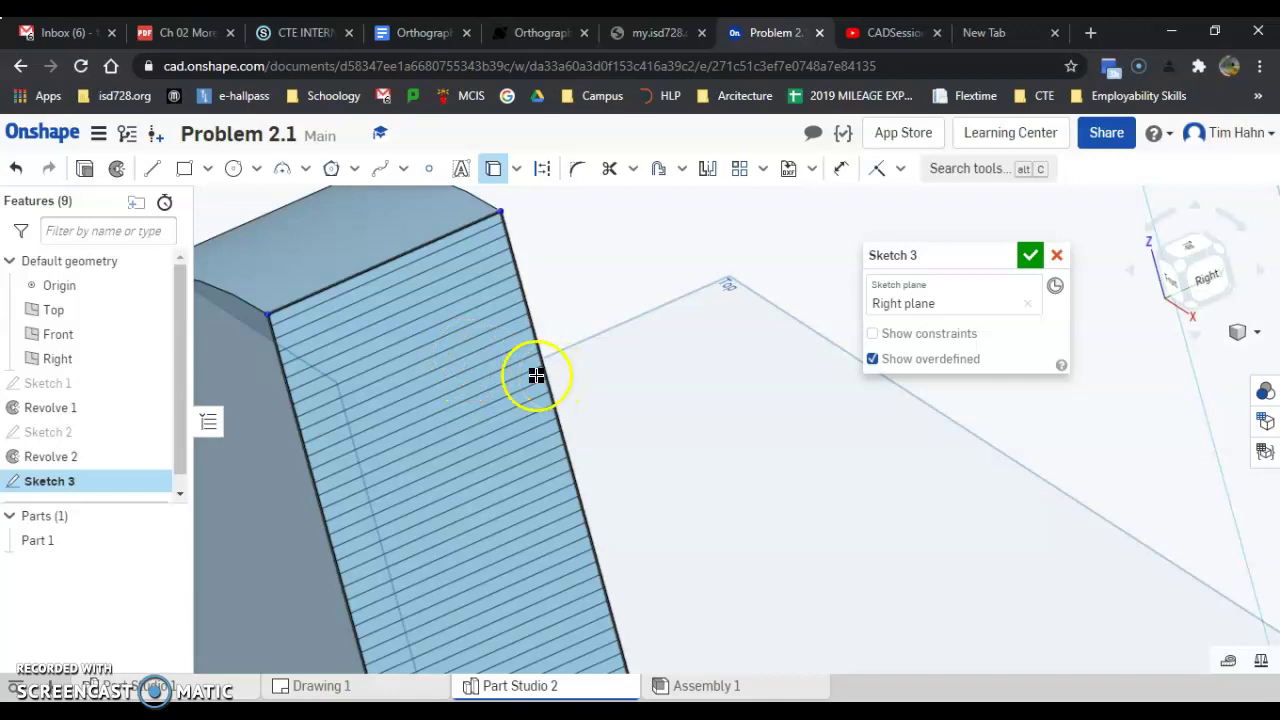
scroll(632, 386, "down", 3)
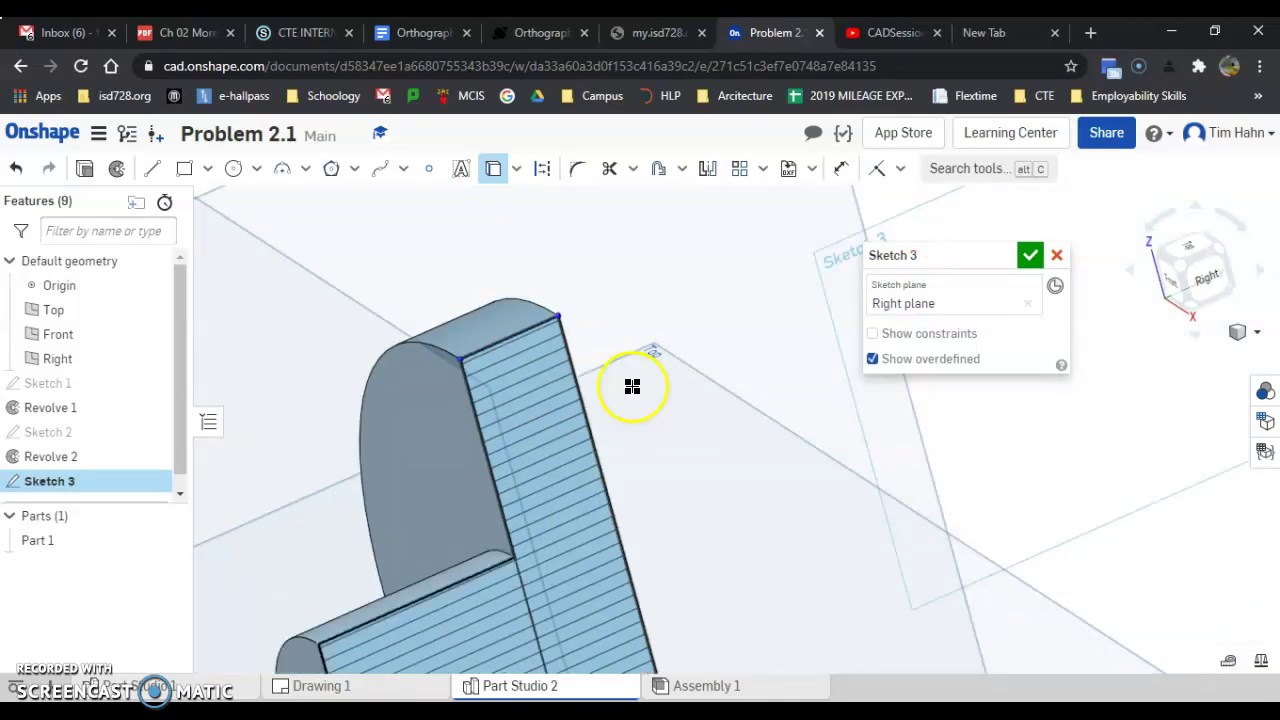
right_click(634, 298)
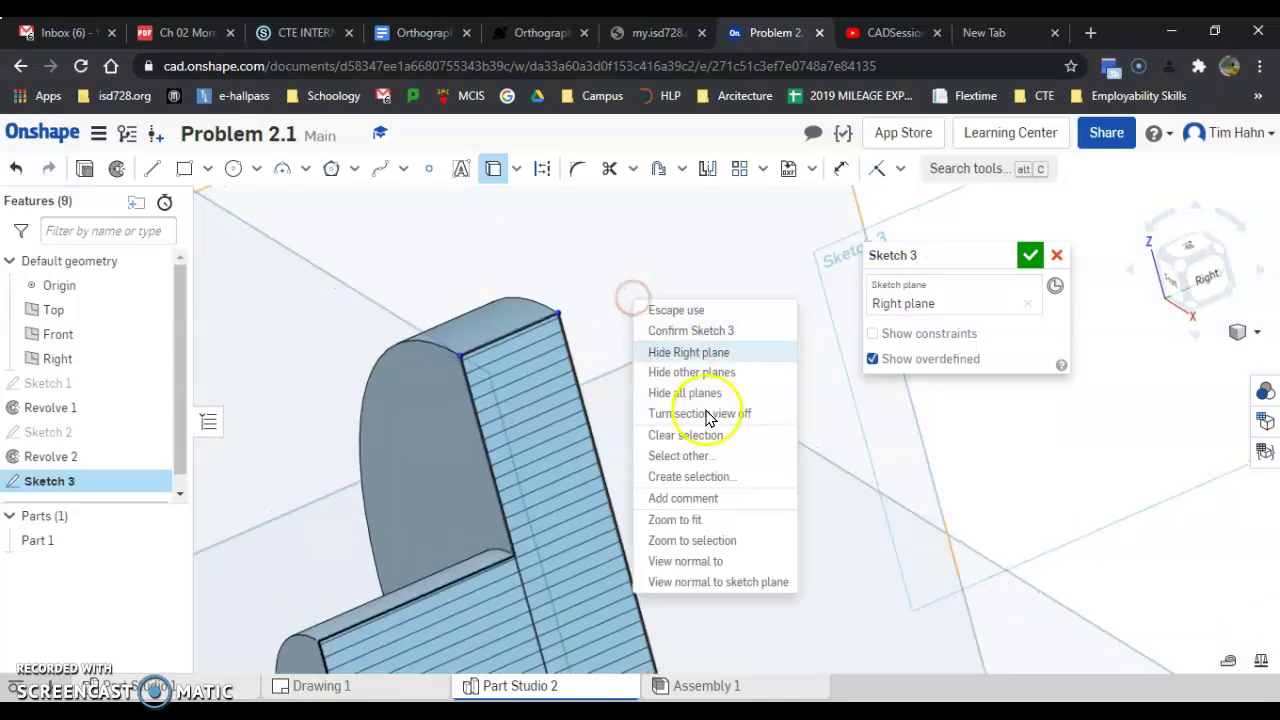
left_click(716, 582)
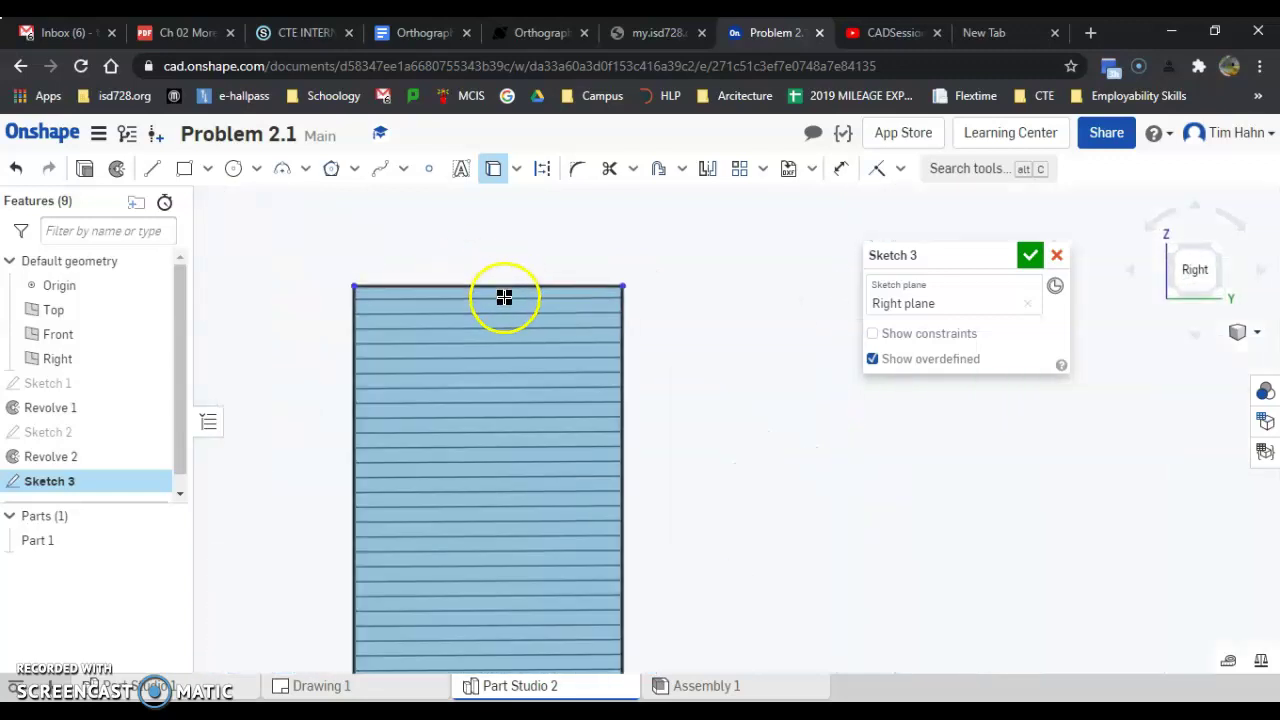
Step: Draw the groove outline: top segment, slanted left side, 0.125 flat bottom, and slanted right side meeting the top edge
left_click(152, 168)
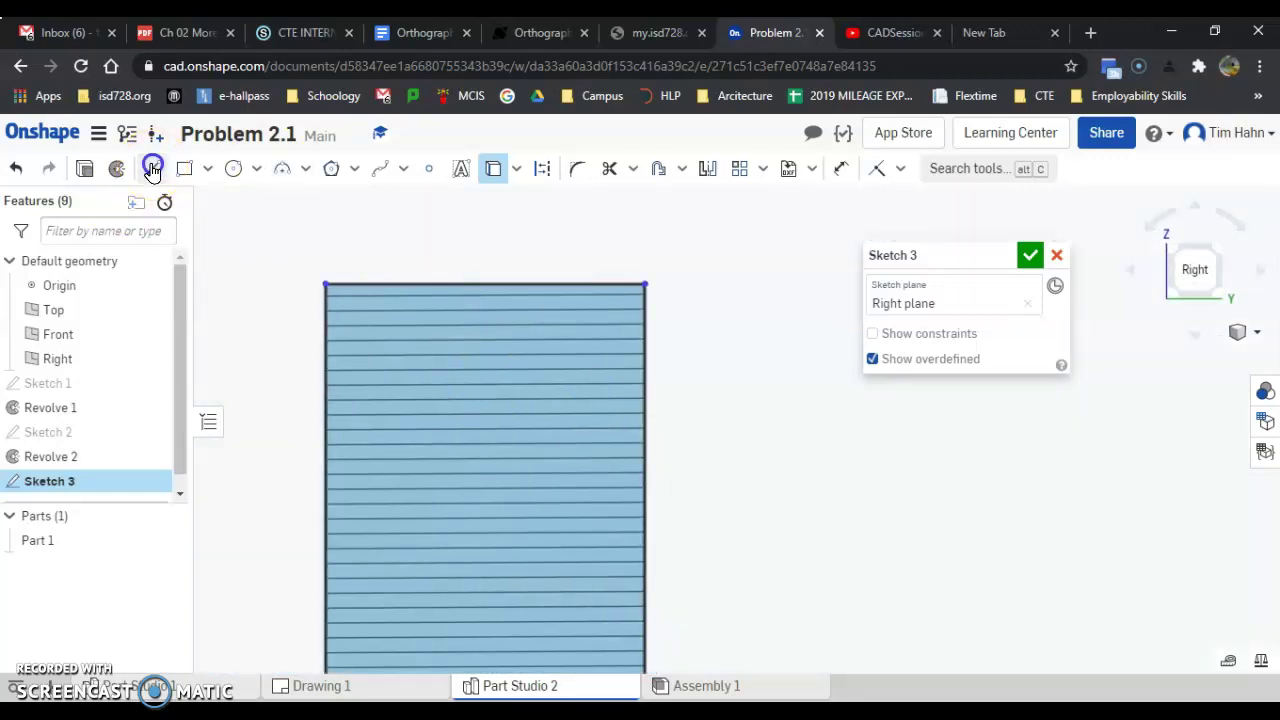
left_click(326, 285)
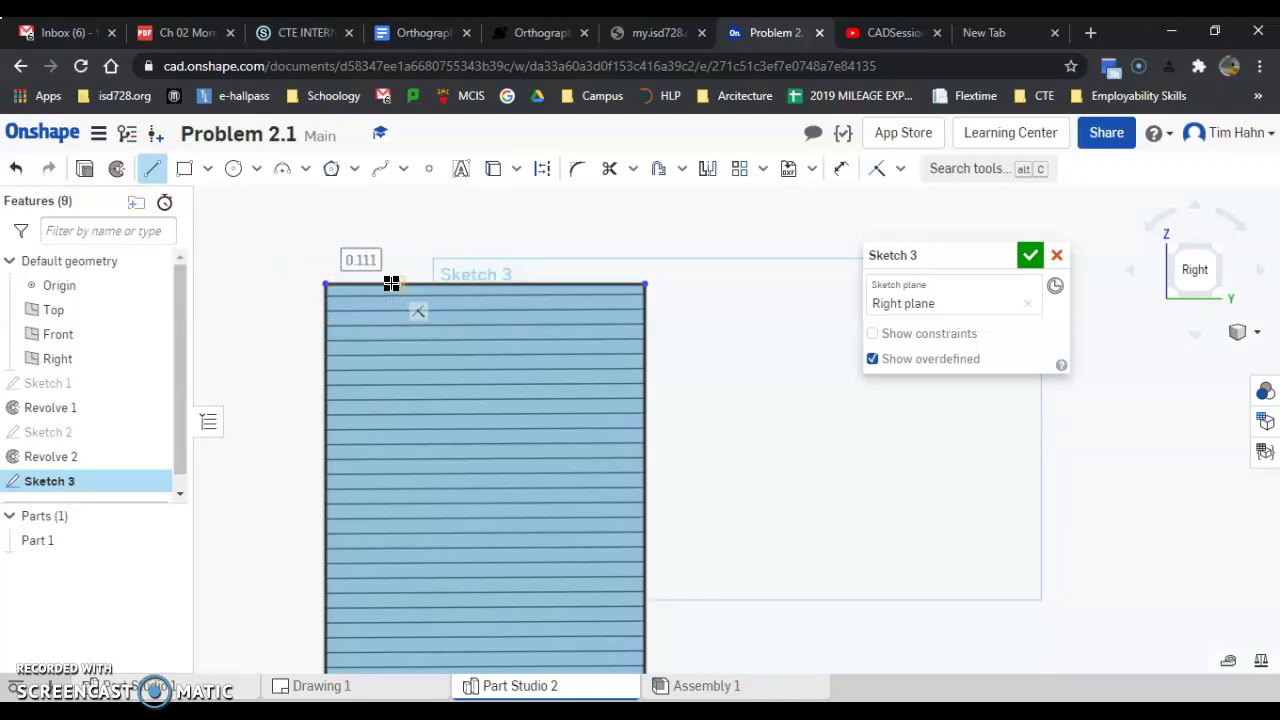
left_click(415, 295)
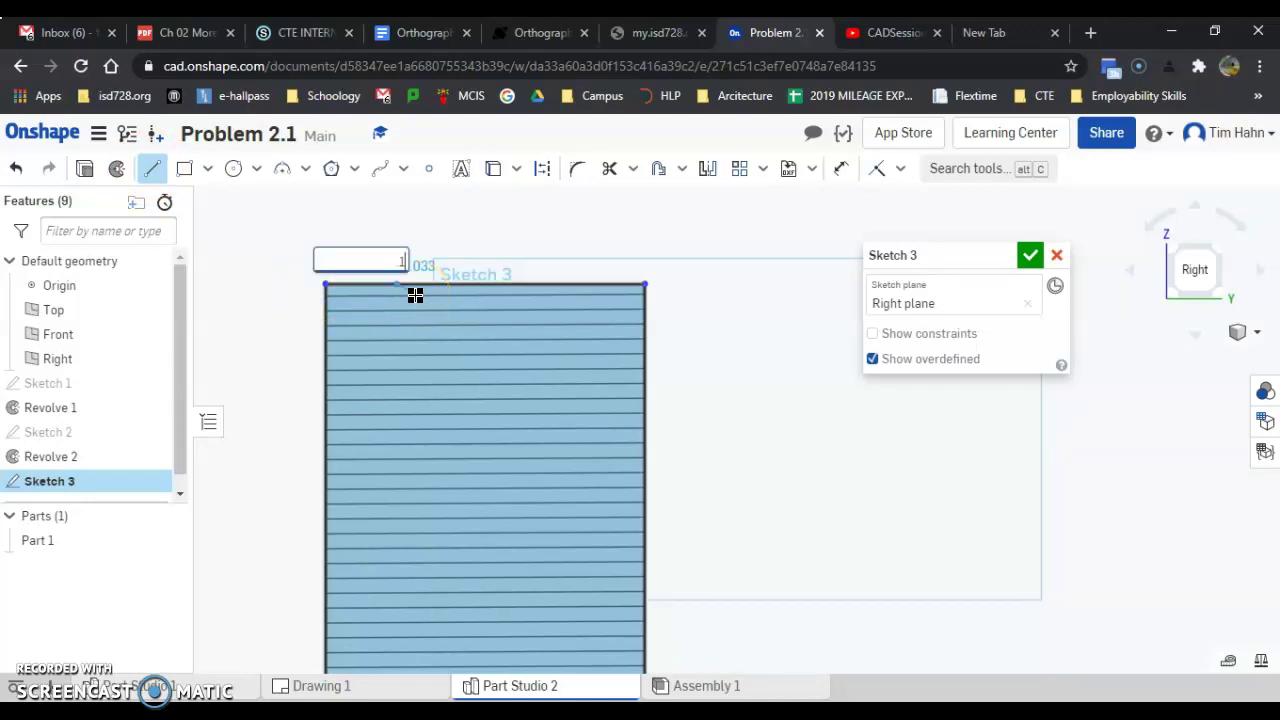
left_click_drag(415, 295, 450, 404)
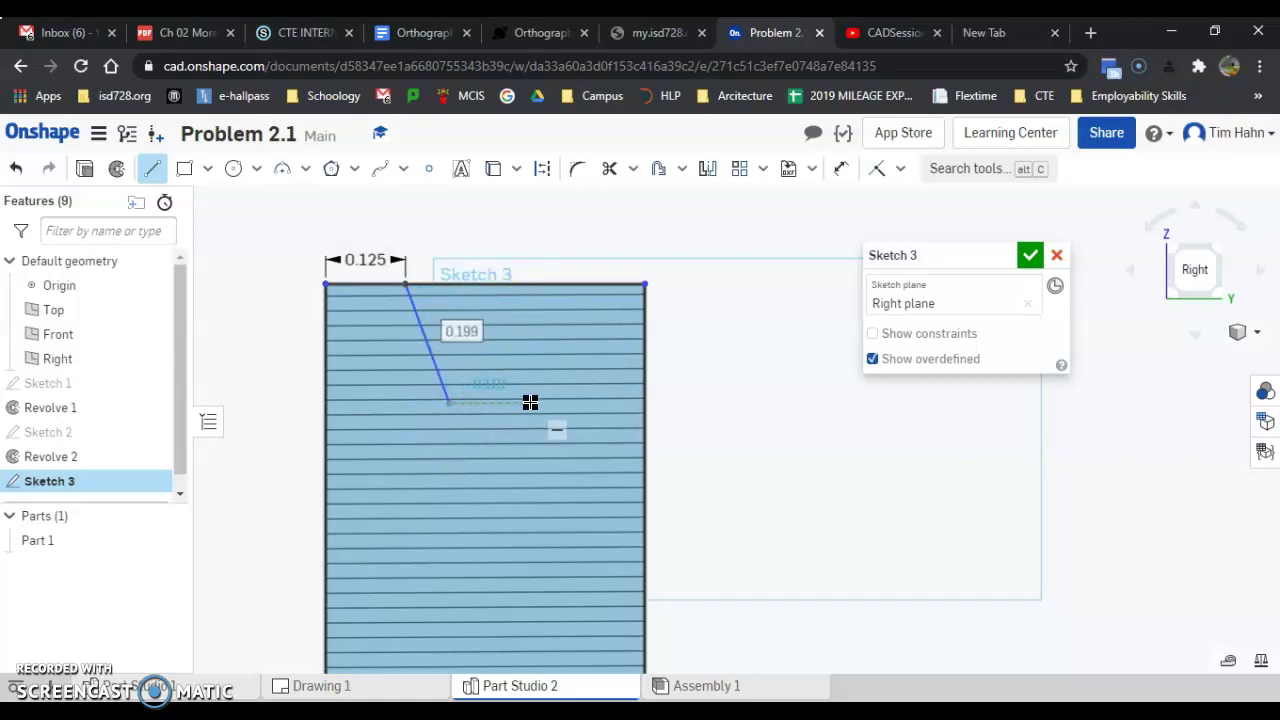
left_click_drag(530, 402, 527, 396)
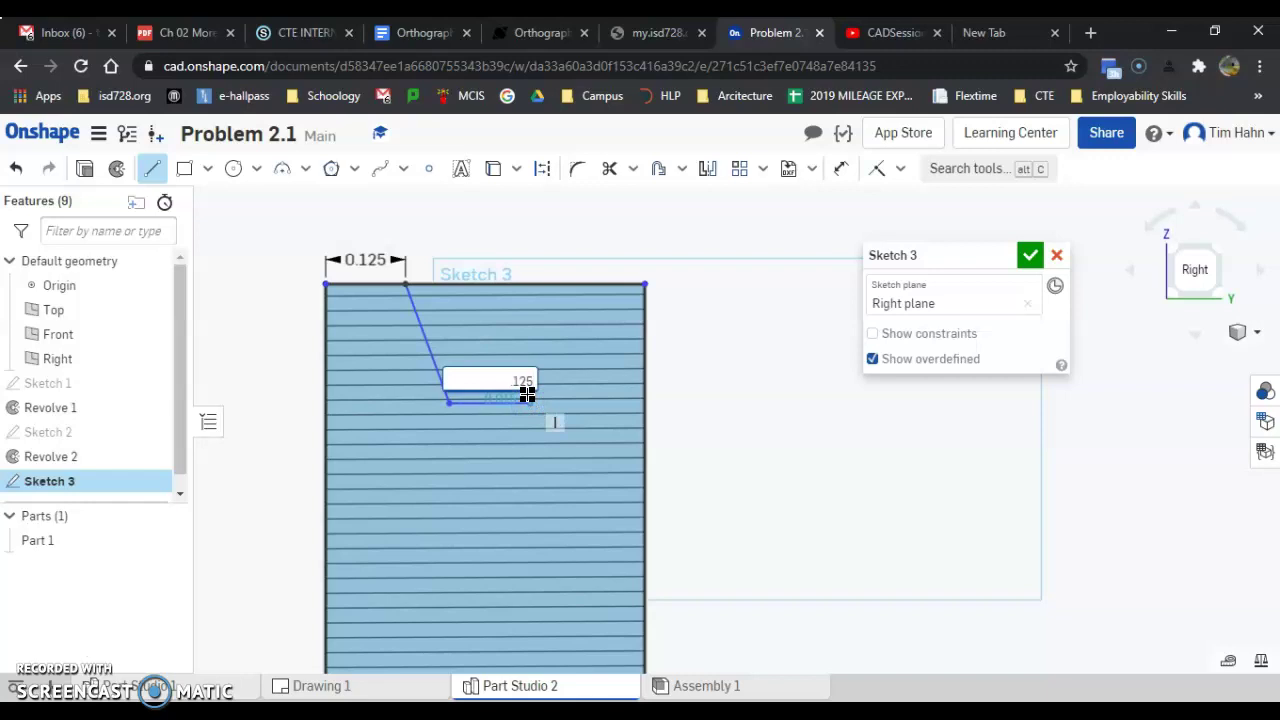
key("Return")
left_click(558, 305)
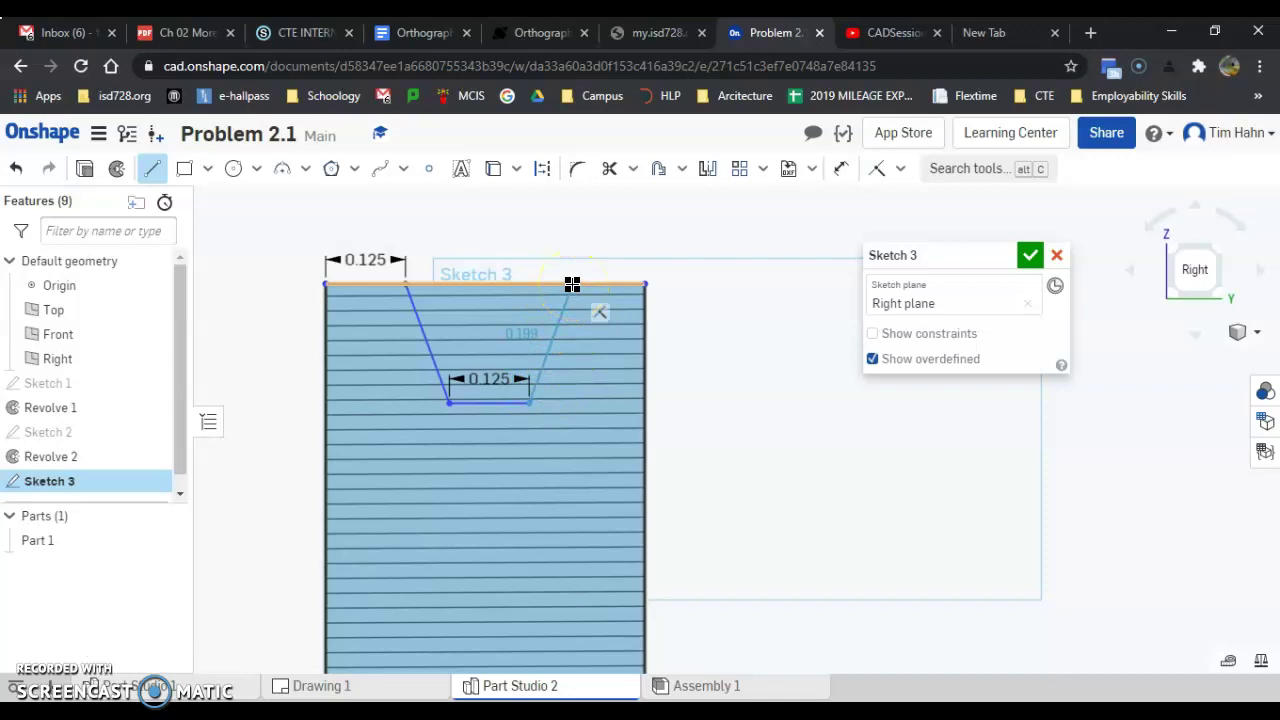
left_click(572, 285)
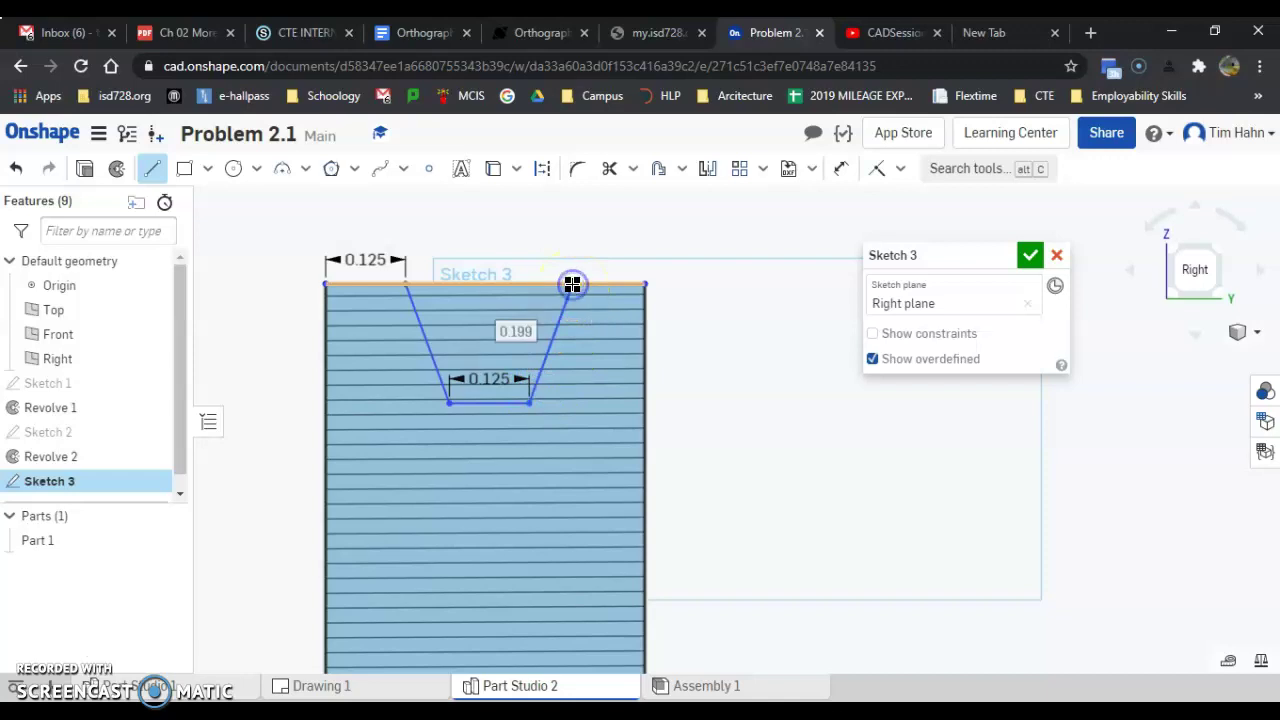
left_click(642, 282)
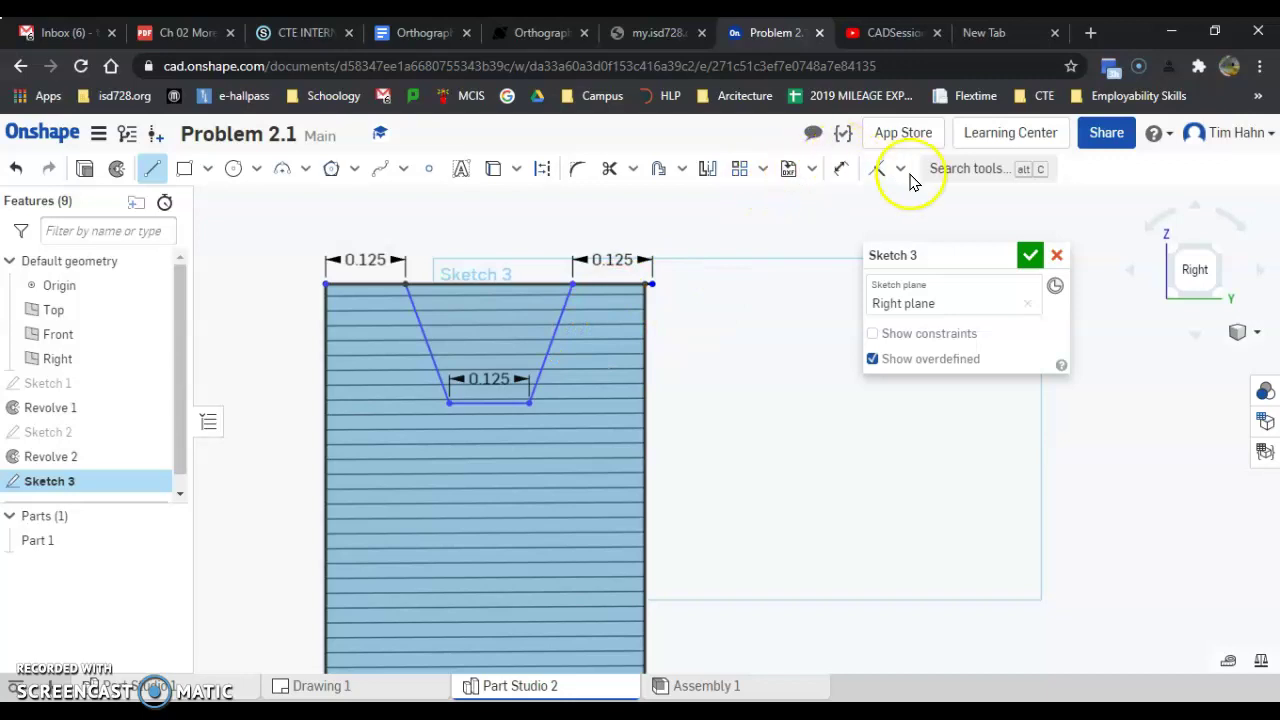
Step: Make the groove's top-right corner coincident with the top edge and set both slanted sides equal
left_click(879, 170)
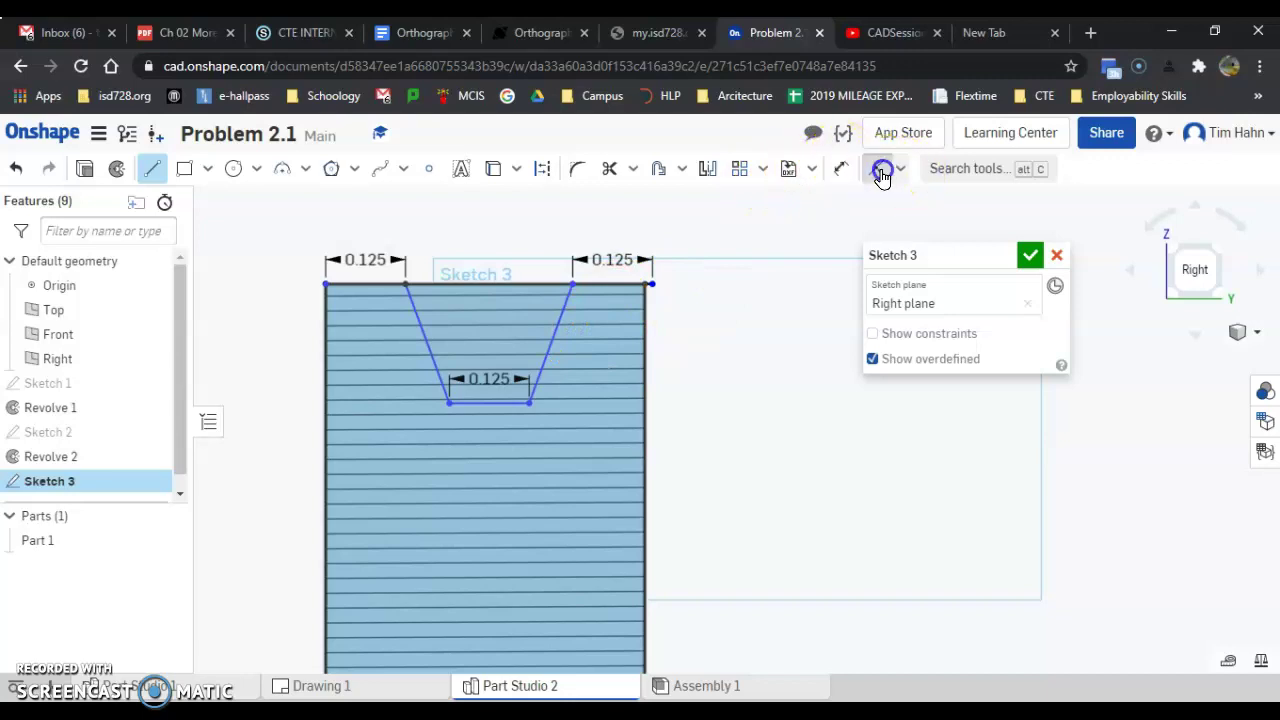
left_click(648, 287)
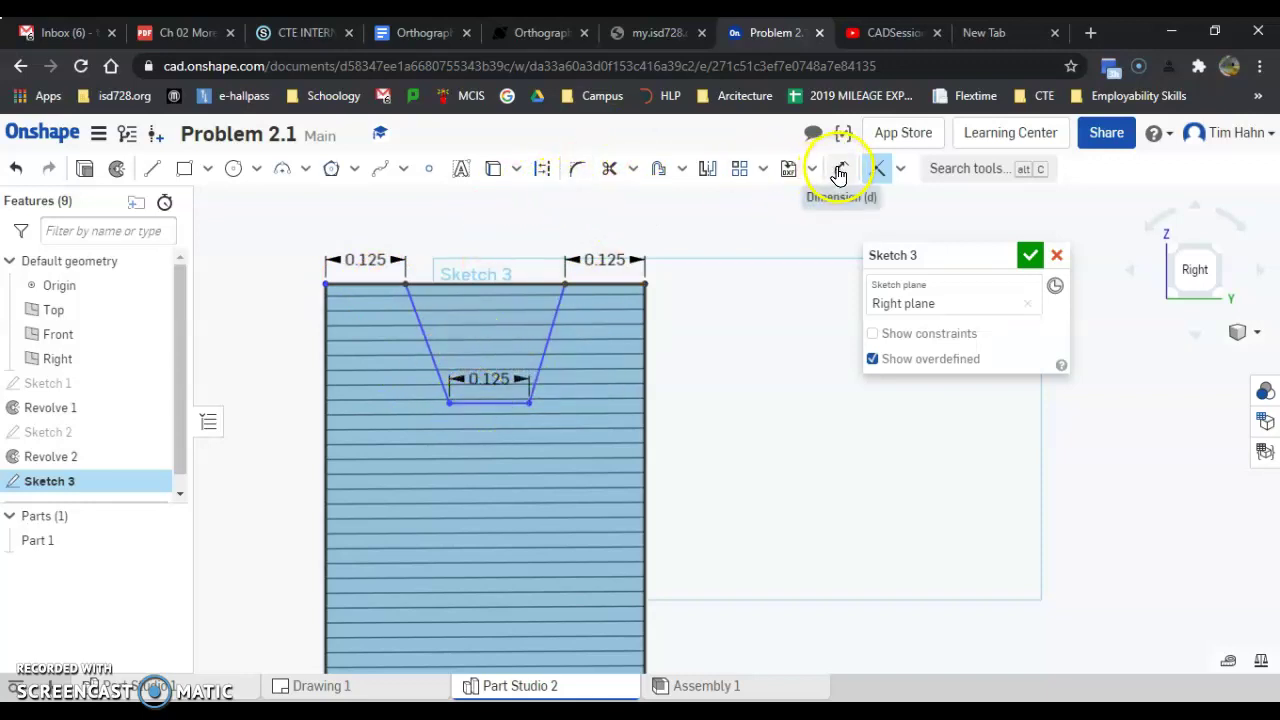
left_click(900, 168)
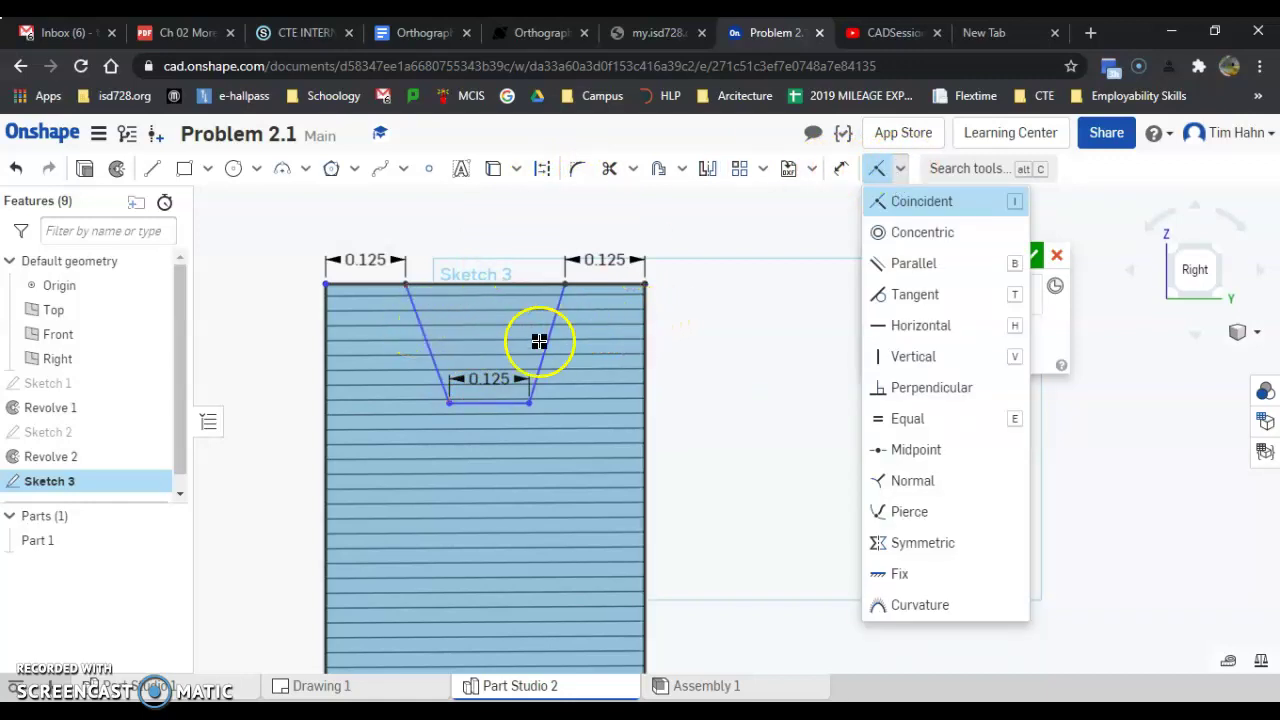
left_click(877, 418)
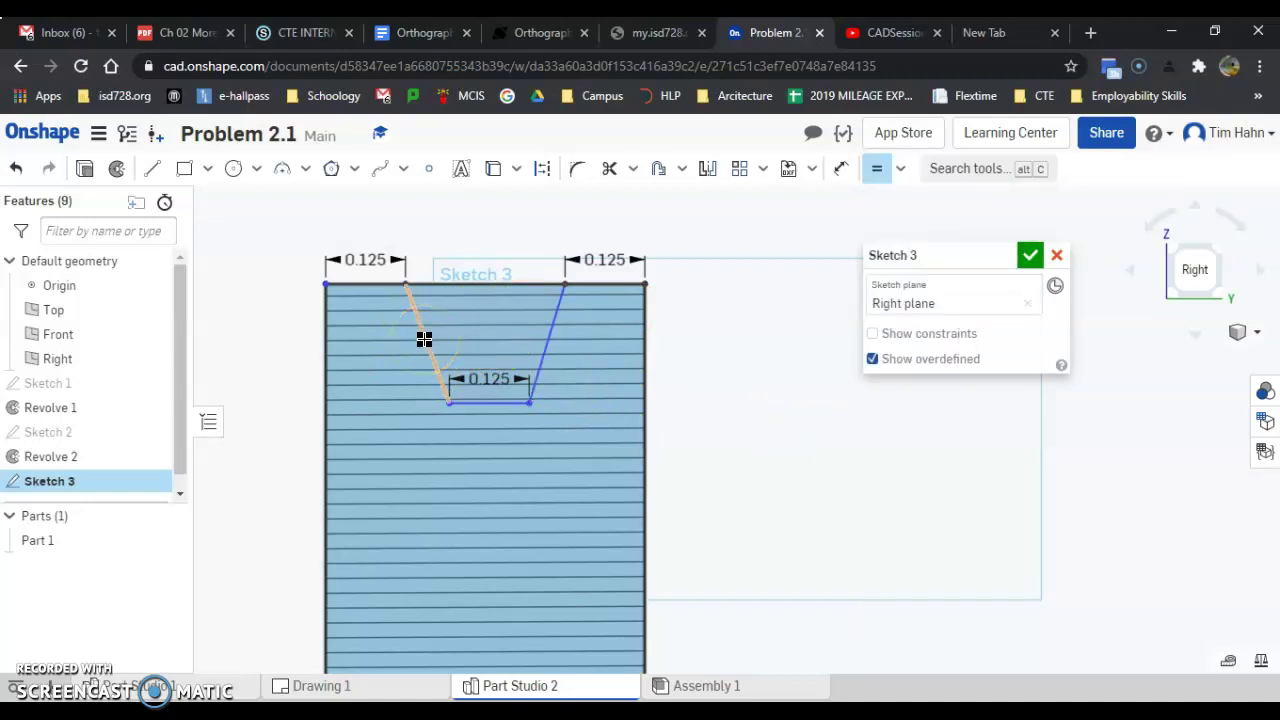
left_click(900, 168)
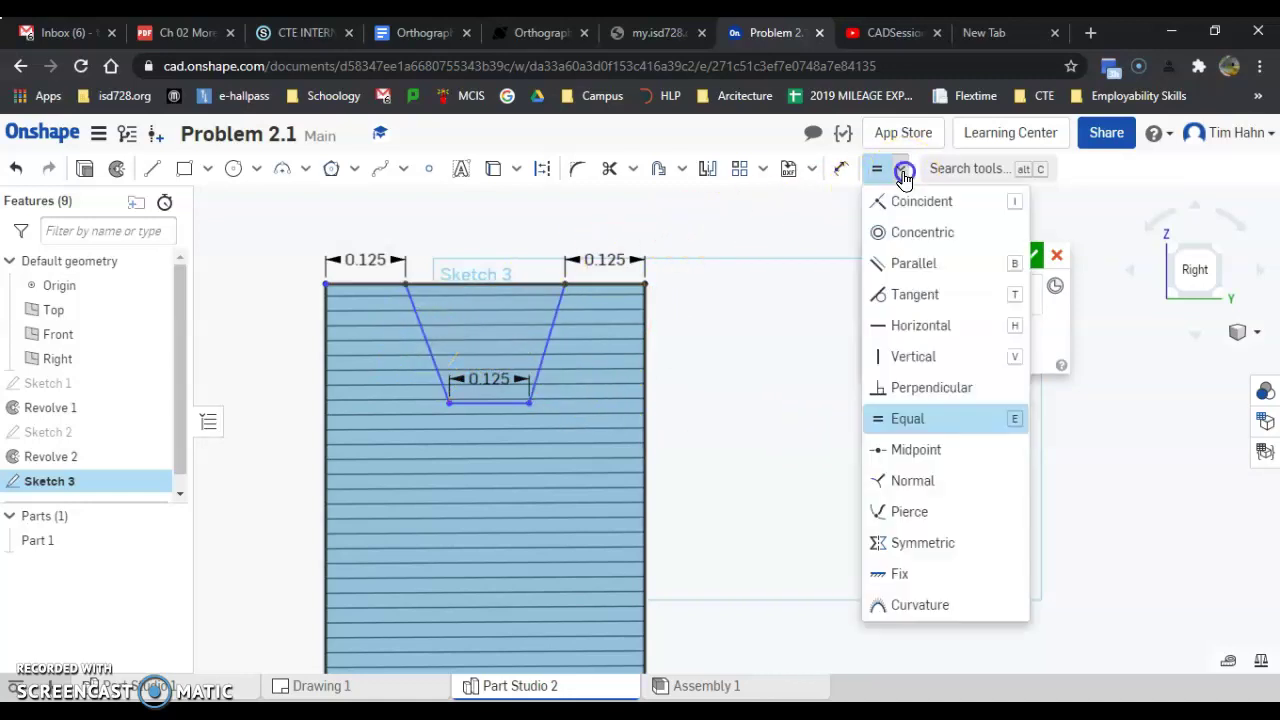
left_click(915, 420)
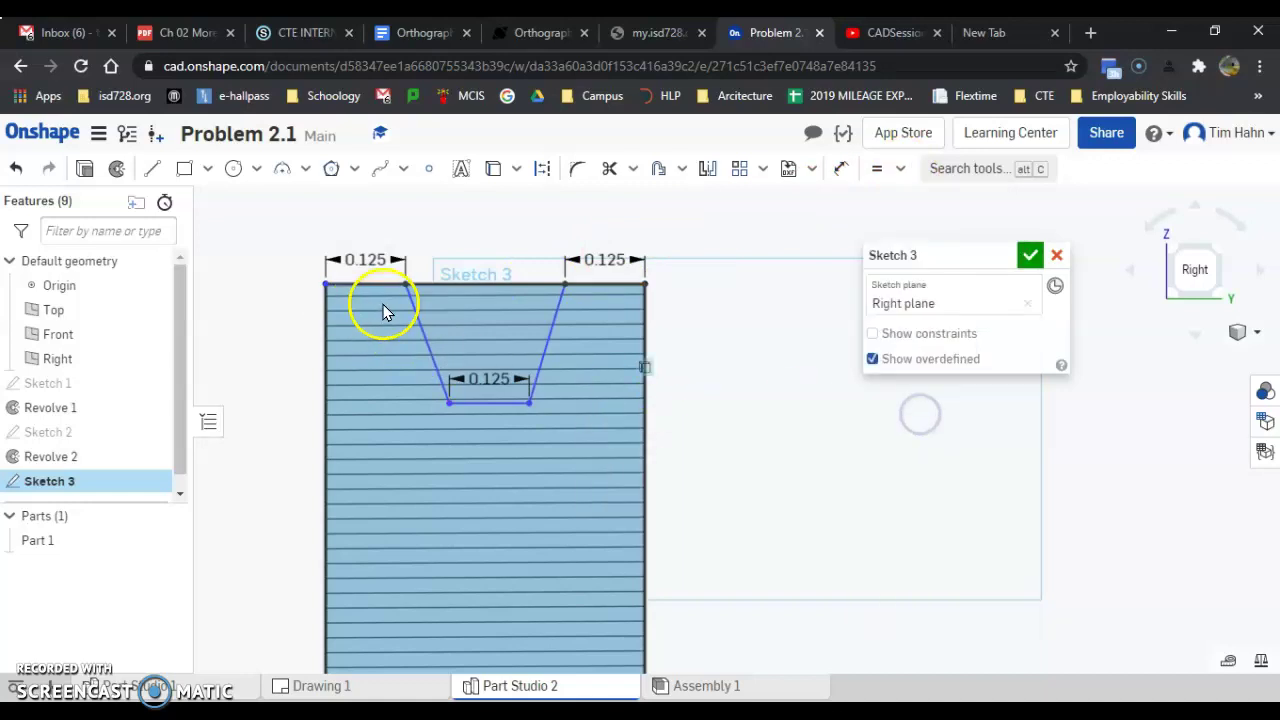
left_click(877, 168)
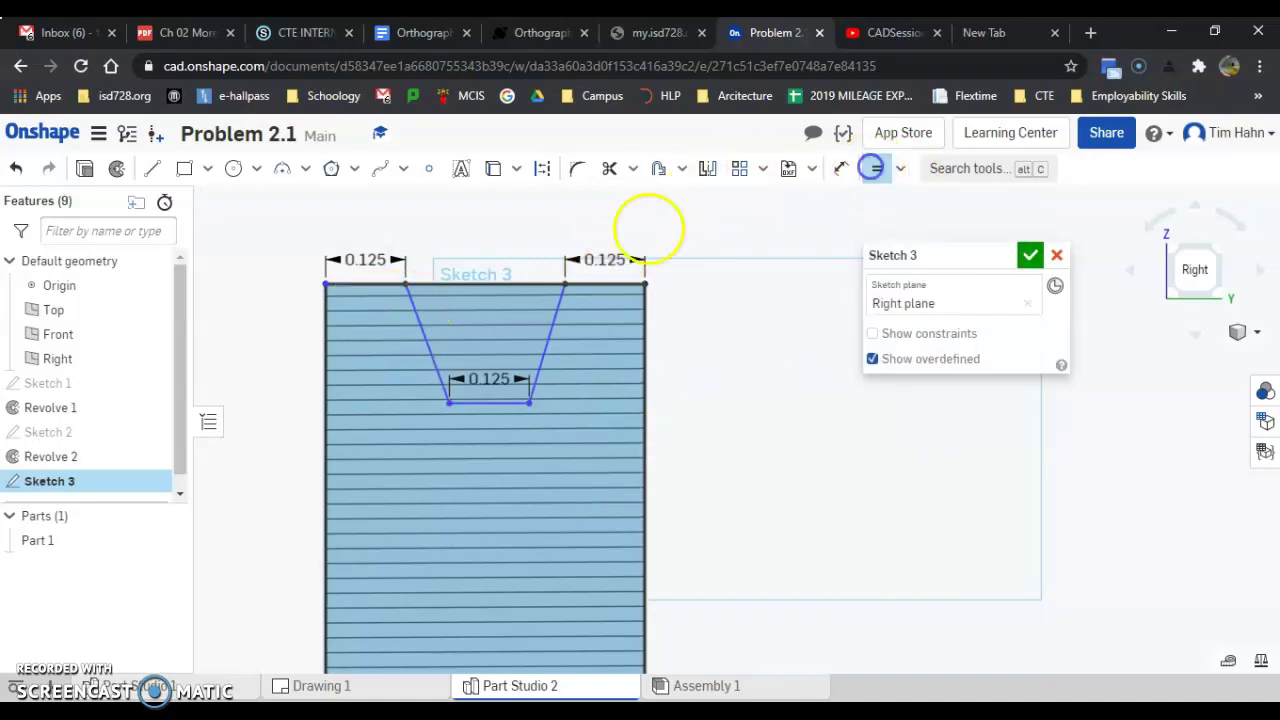
left_click(566, 290)
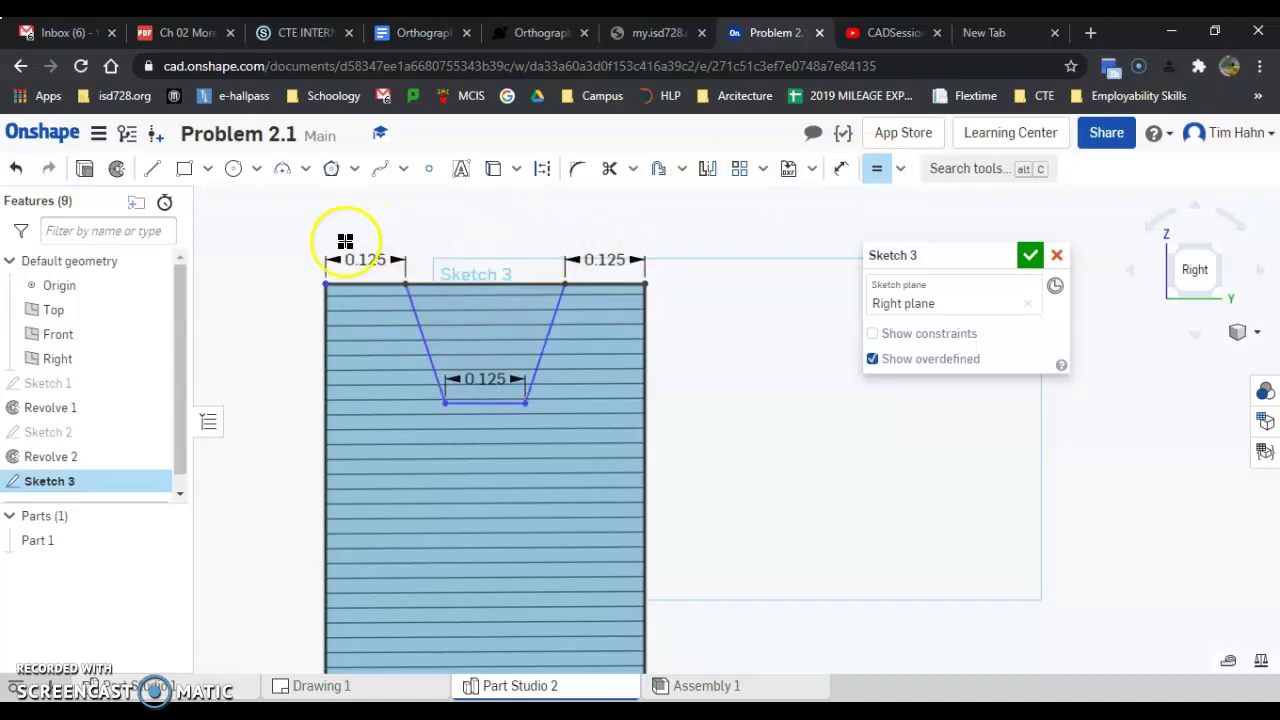
Step: Dimension the groove depth to 0.2 and finish Sketch 3
left_click(841, 168)
left_click(518, 284)
left_click(480, 400)
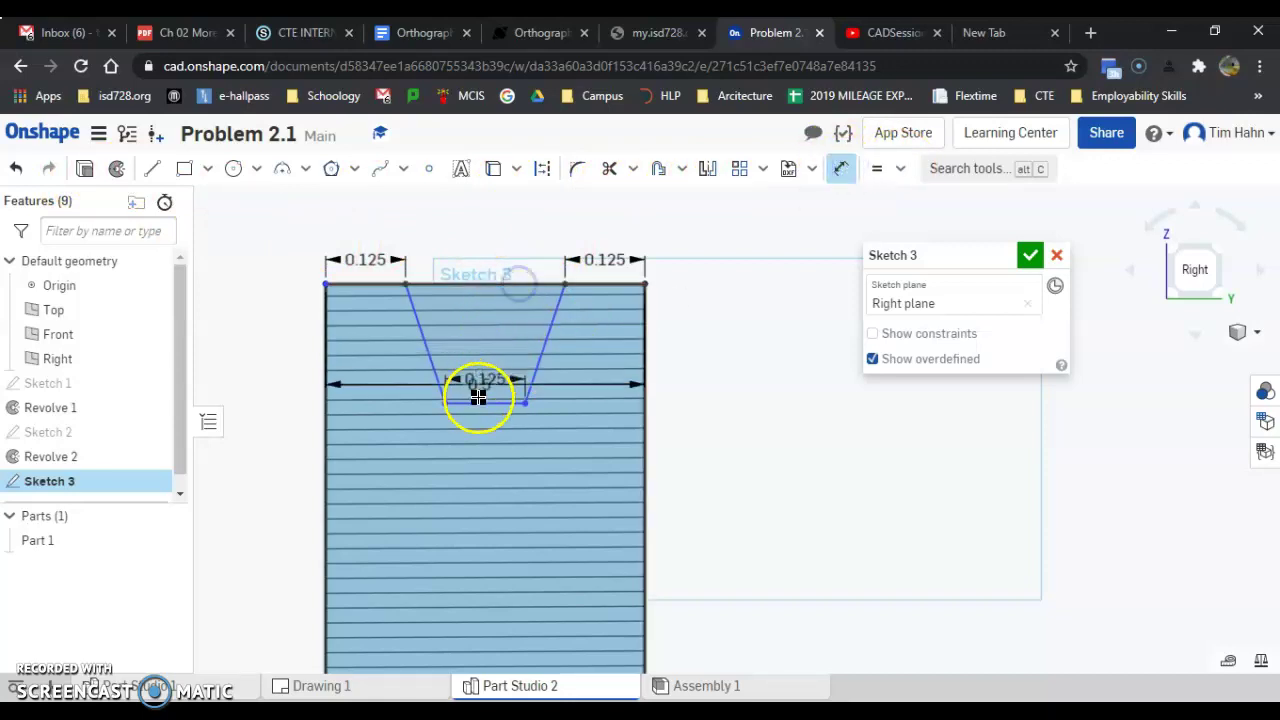
left_click(730, 357)
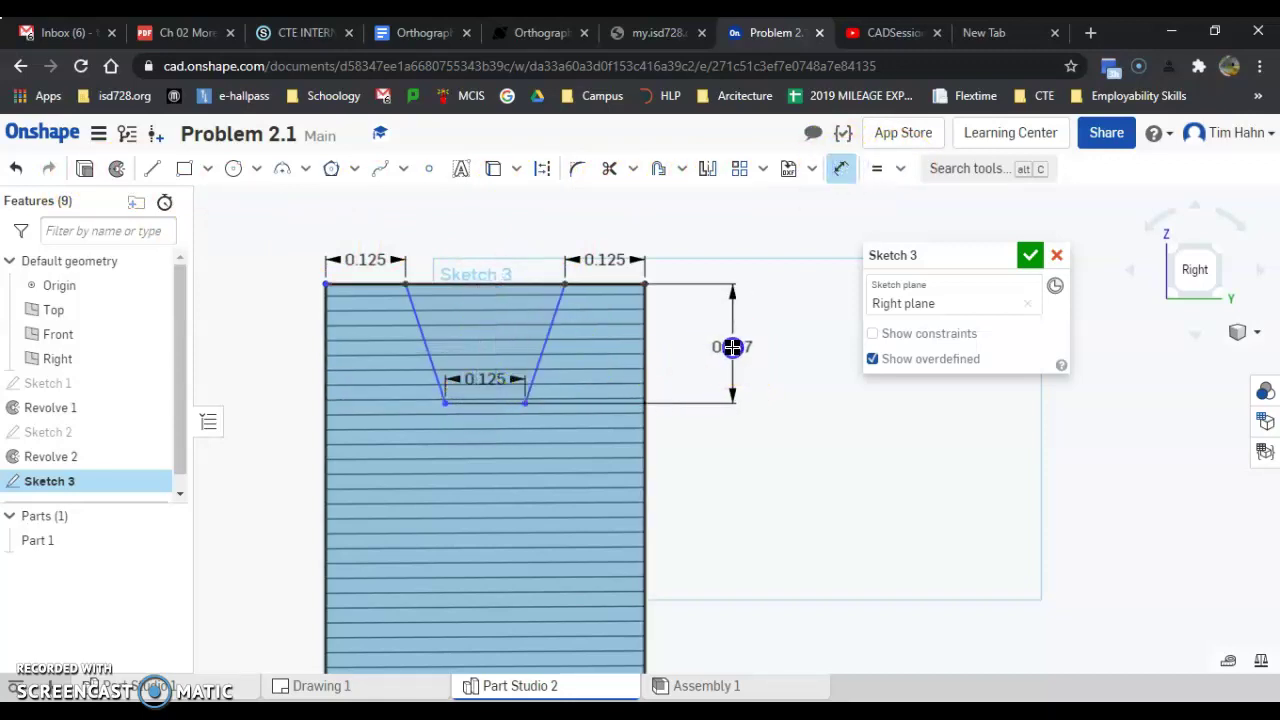
key("Return")
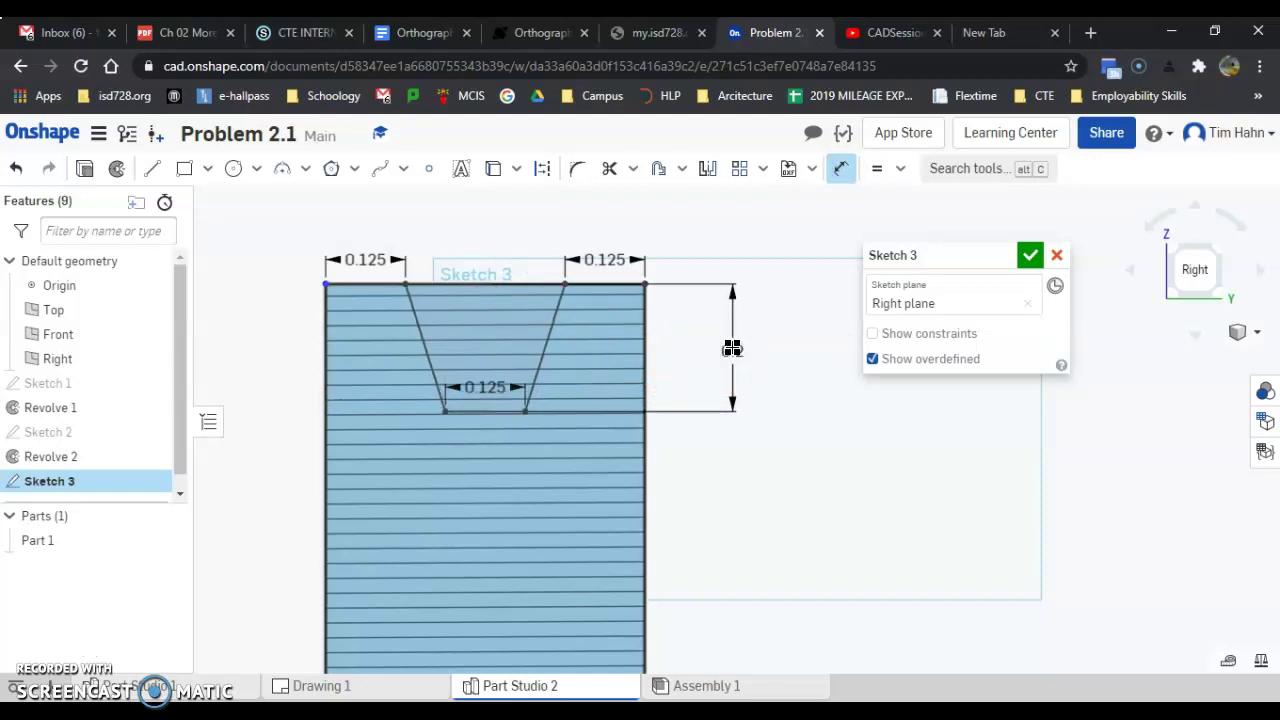
left_click(579, 306)
left_click(1038, 257)
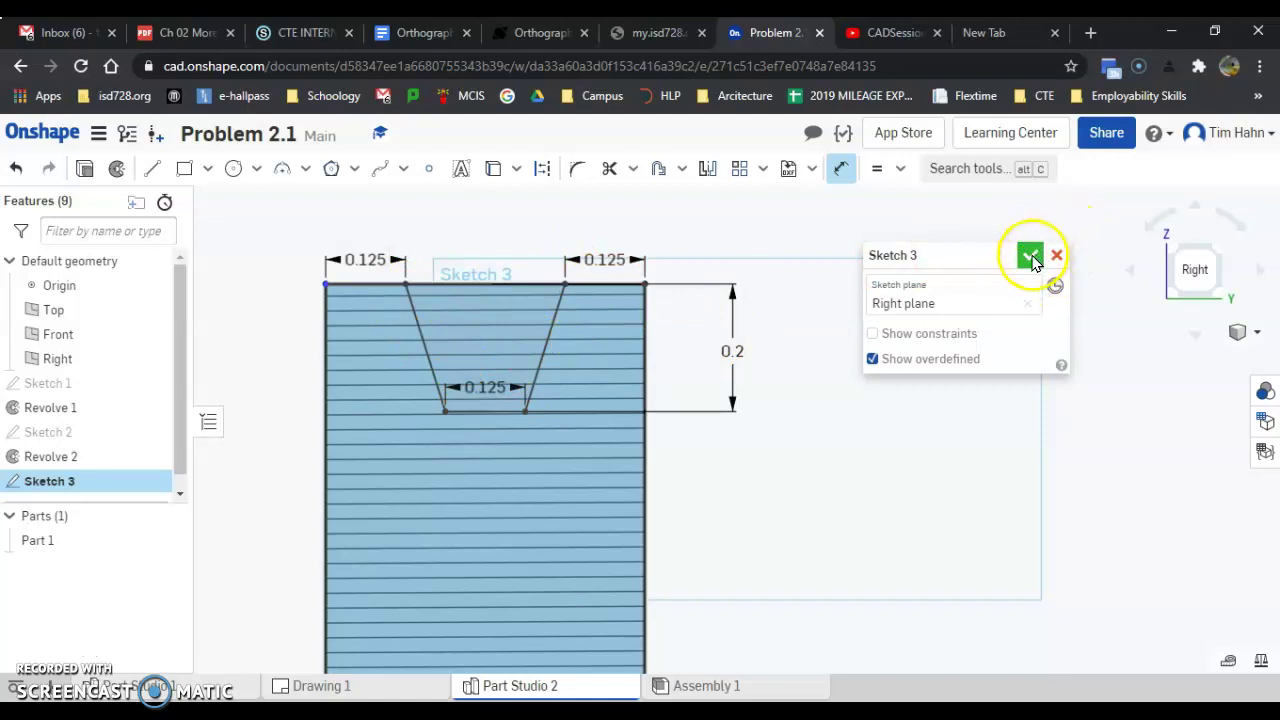
scroll(729, 334, "down", 5)
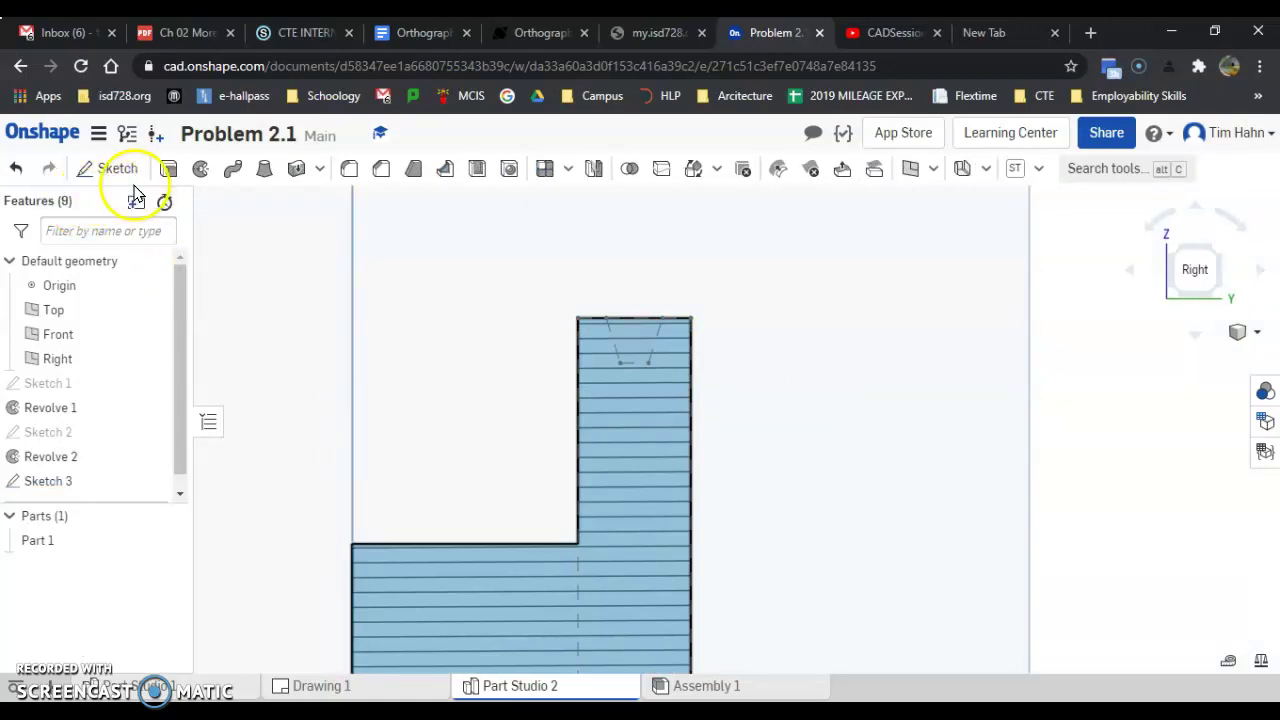
Step: Revolve the Sketch 3 groove profile as a Remove cut about Sketch 1's horizontal line
left_click(200, 168)
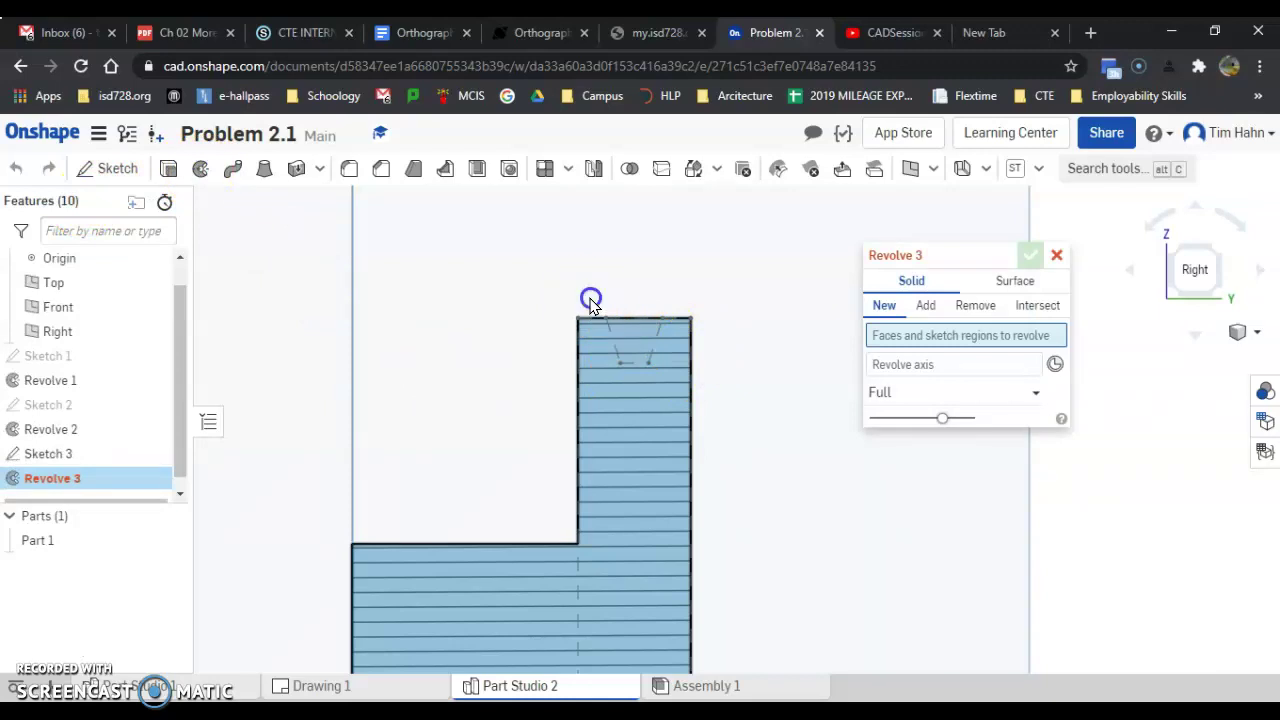
left_click(672, 384)
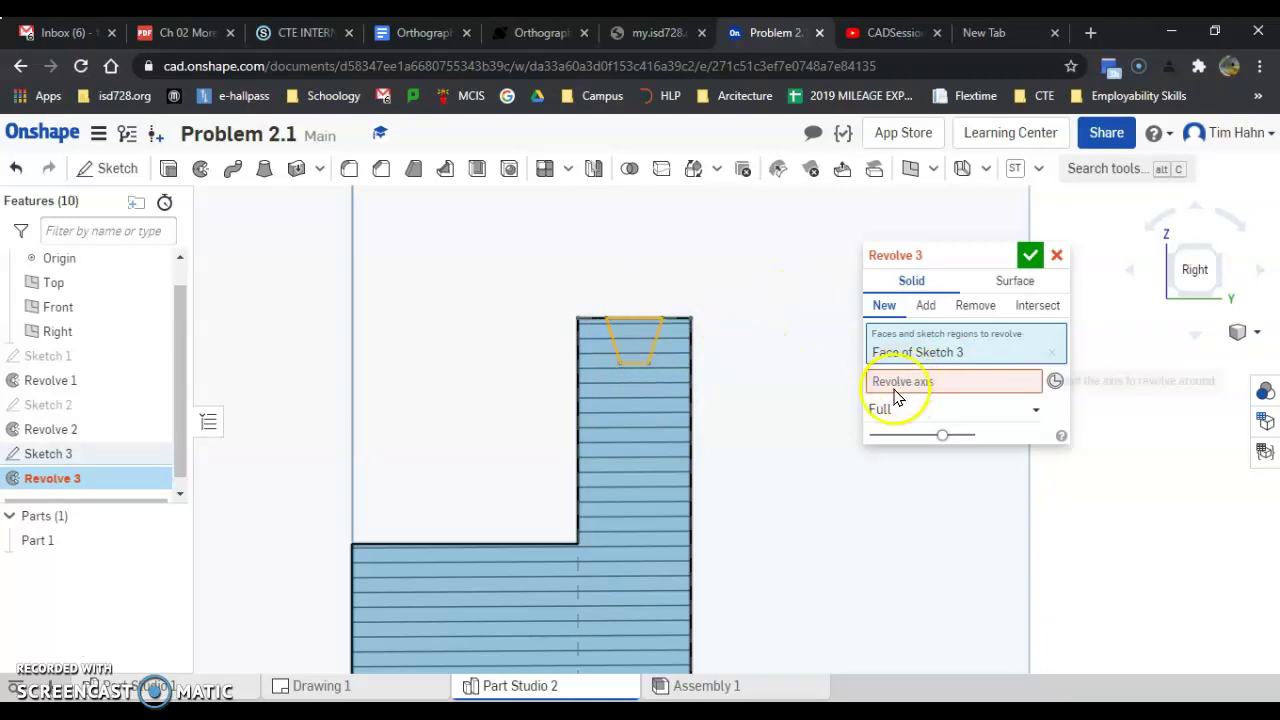
key("shift+4")
scroll(640, 408, "up", 3)
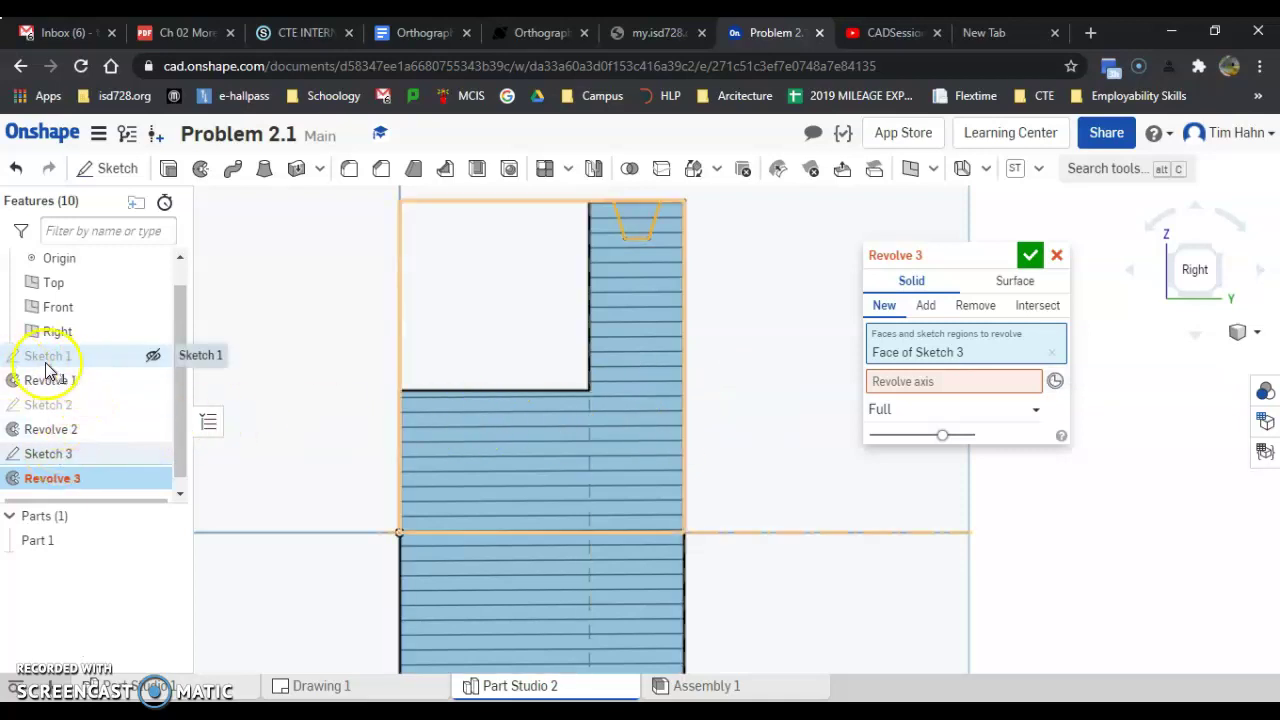
left_click(153, 357)
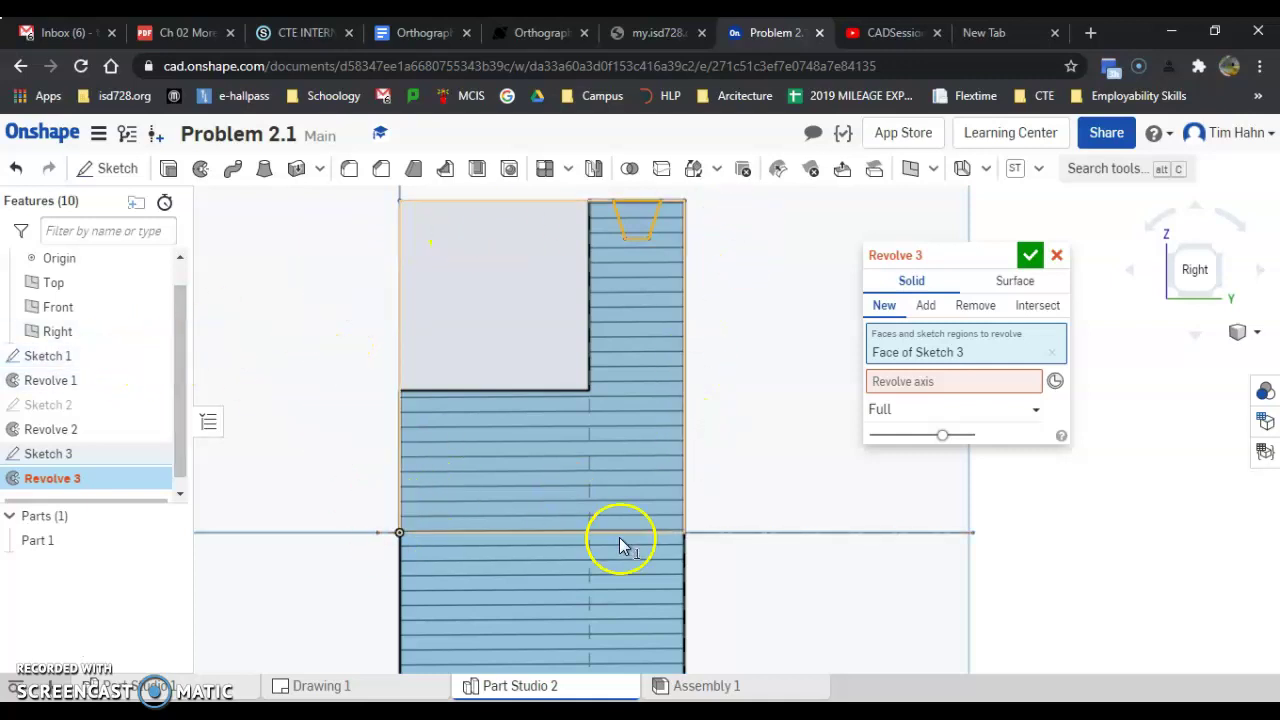
left_click(789, 533)
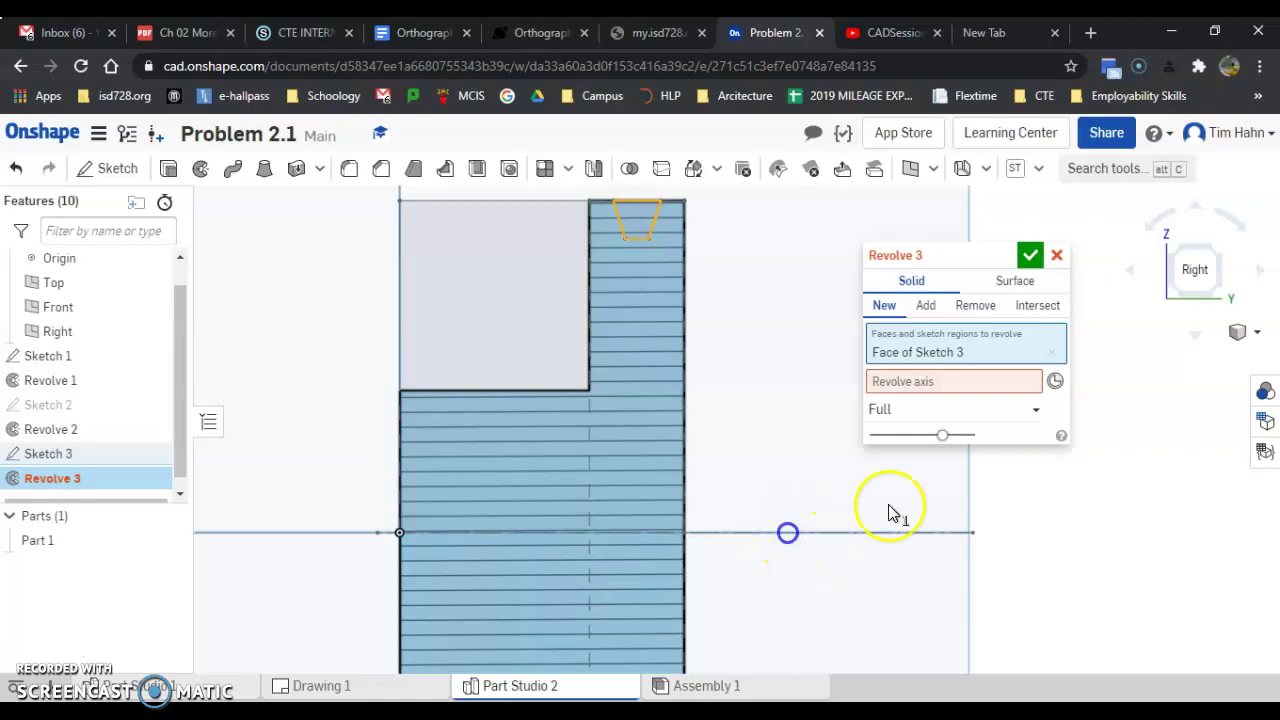
left_click(960, 381)
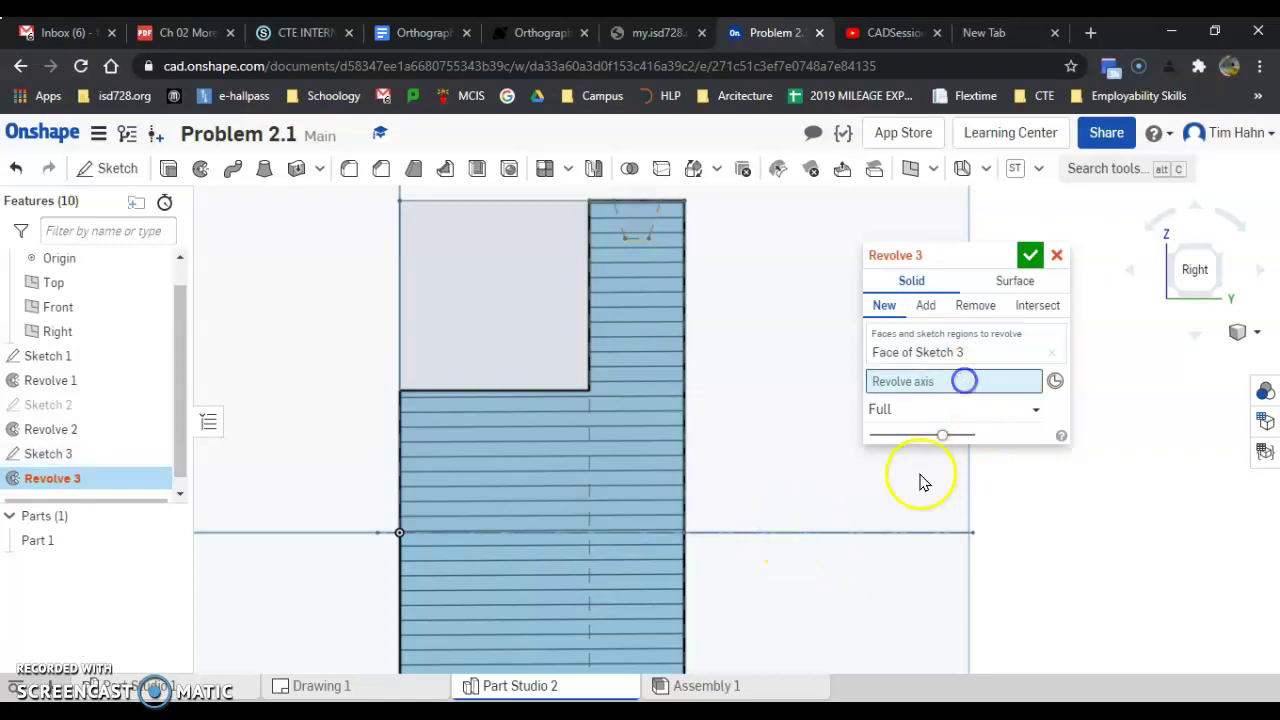
left_click(847, 534)
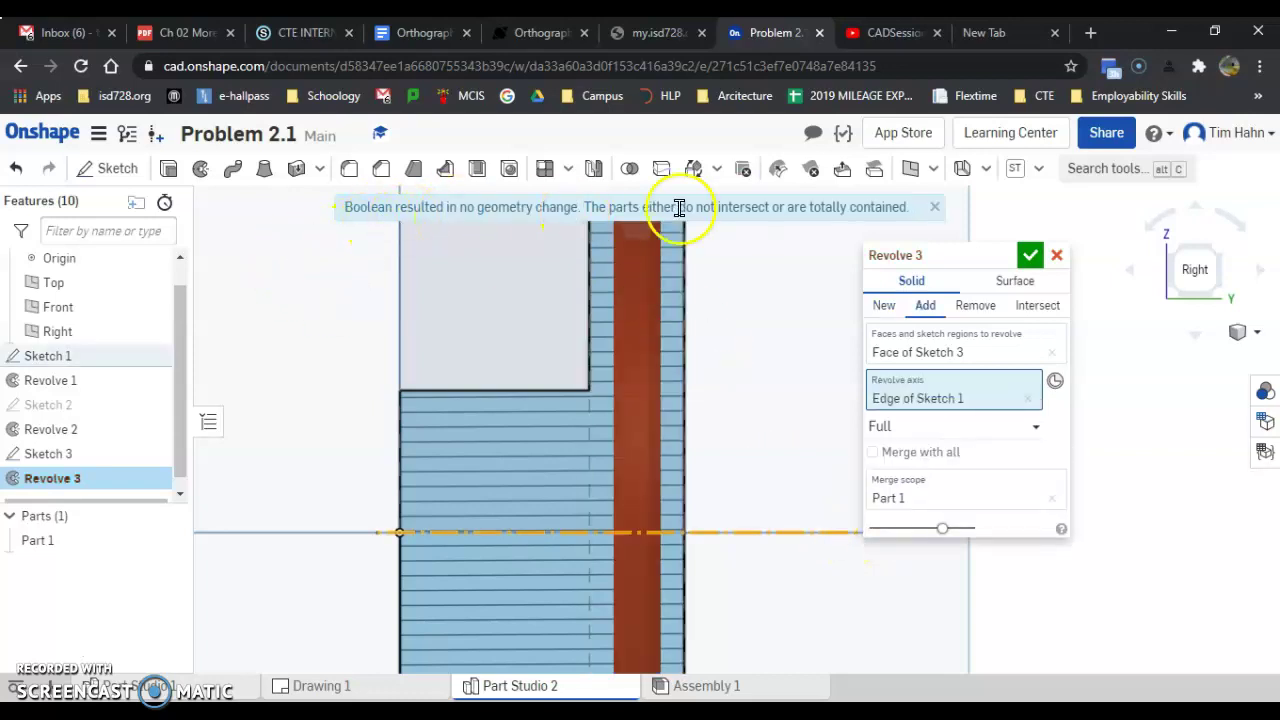
left_click(975, 305)
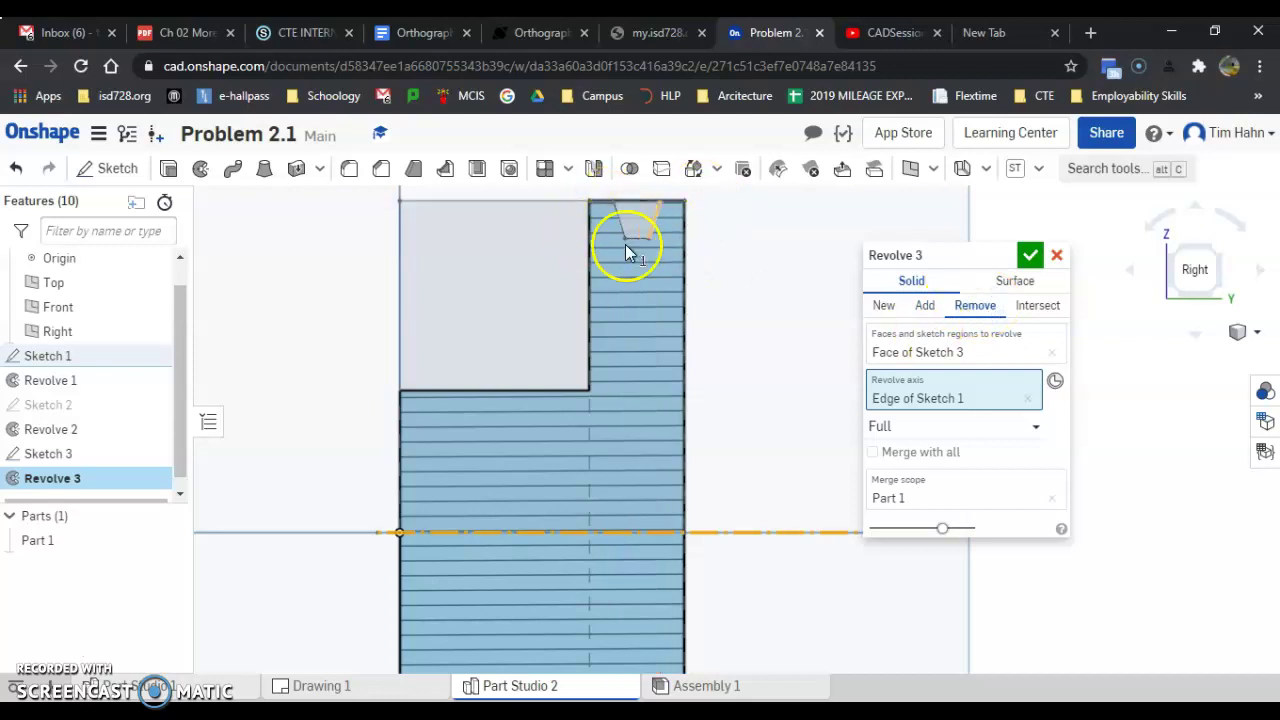
left_click(1029, 256)
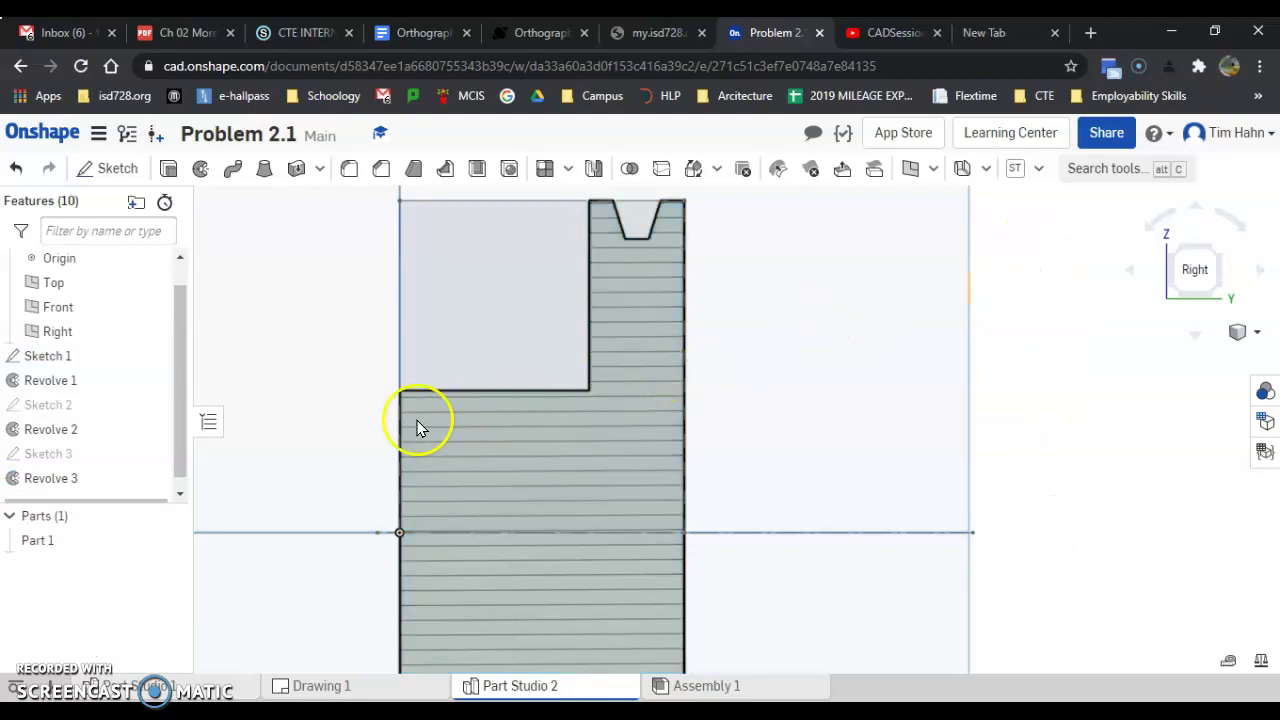
Step: Hide Sketch 1, turn the section view off, and orbit to the pulley's hub face
left_click(152, 358)
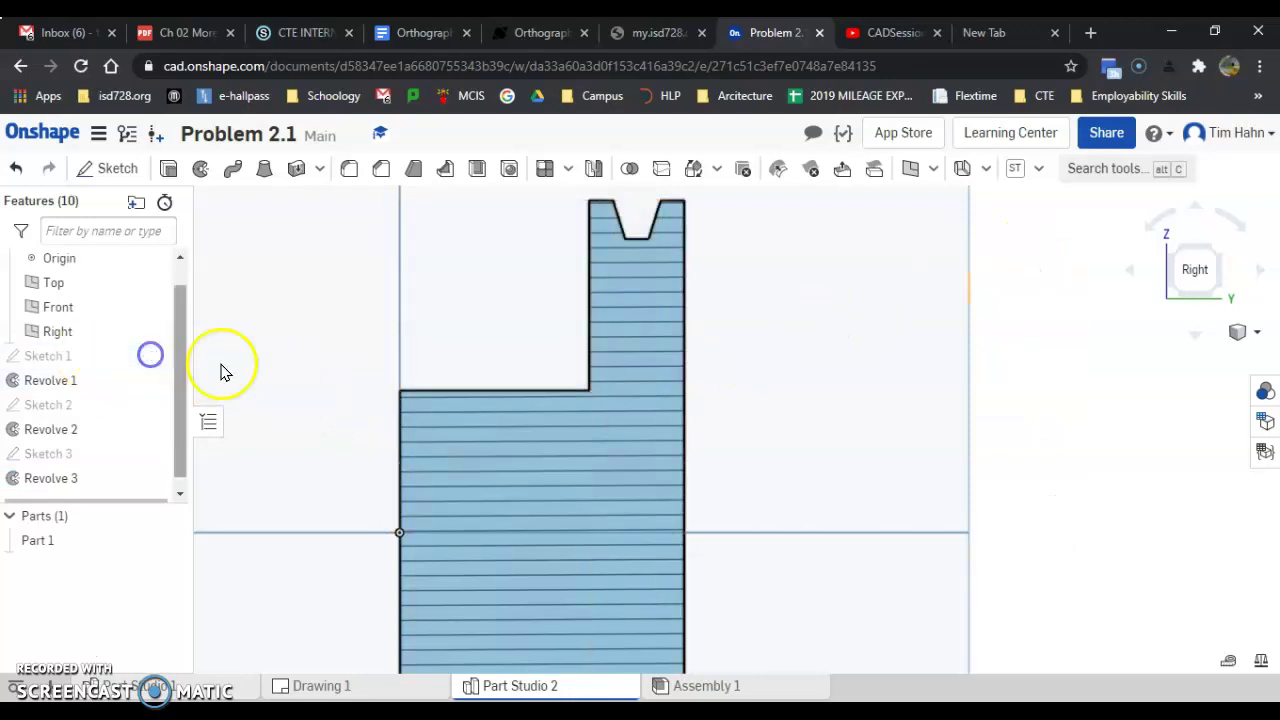
scroll(477, 363, "down", 5)
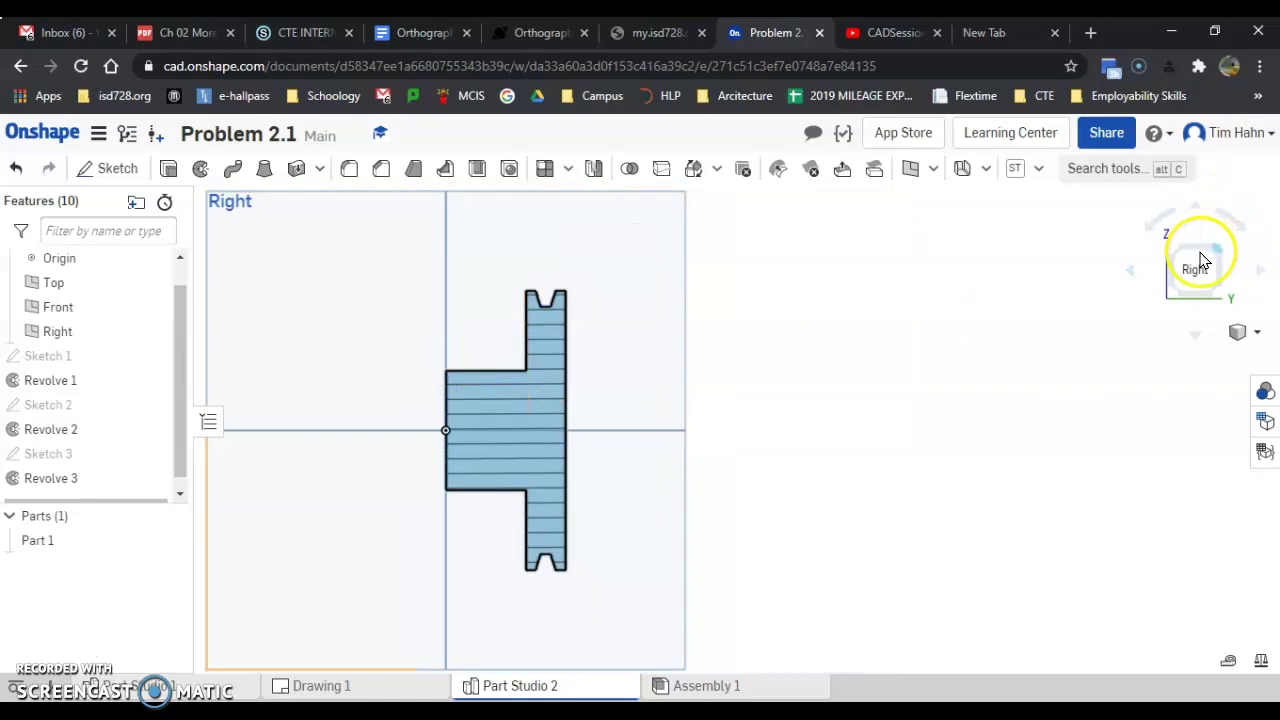
left_click(1175, 245)
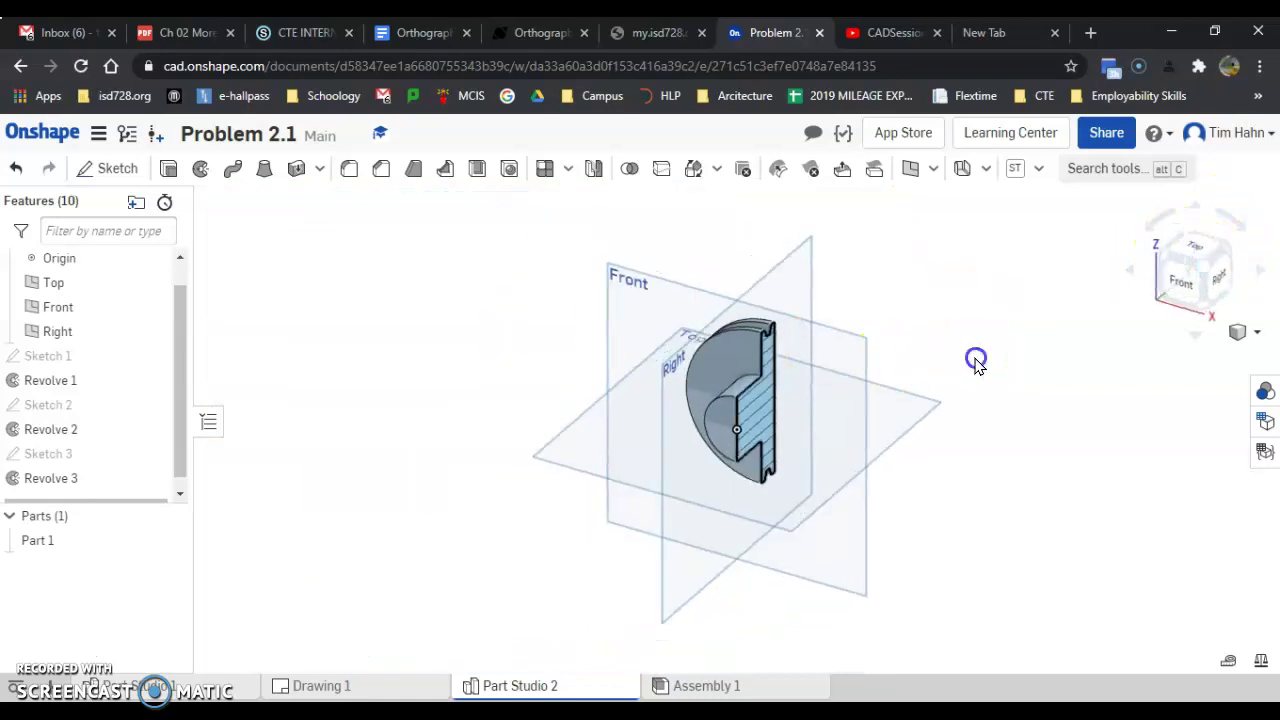
scroll(783, 398, "up", 5)
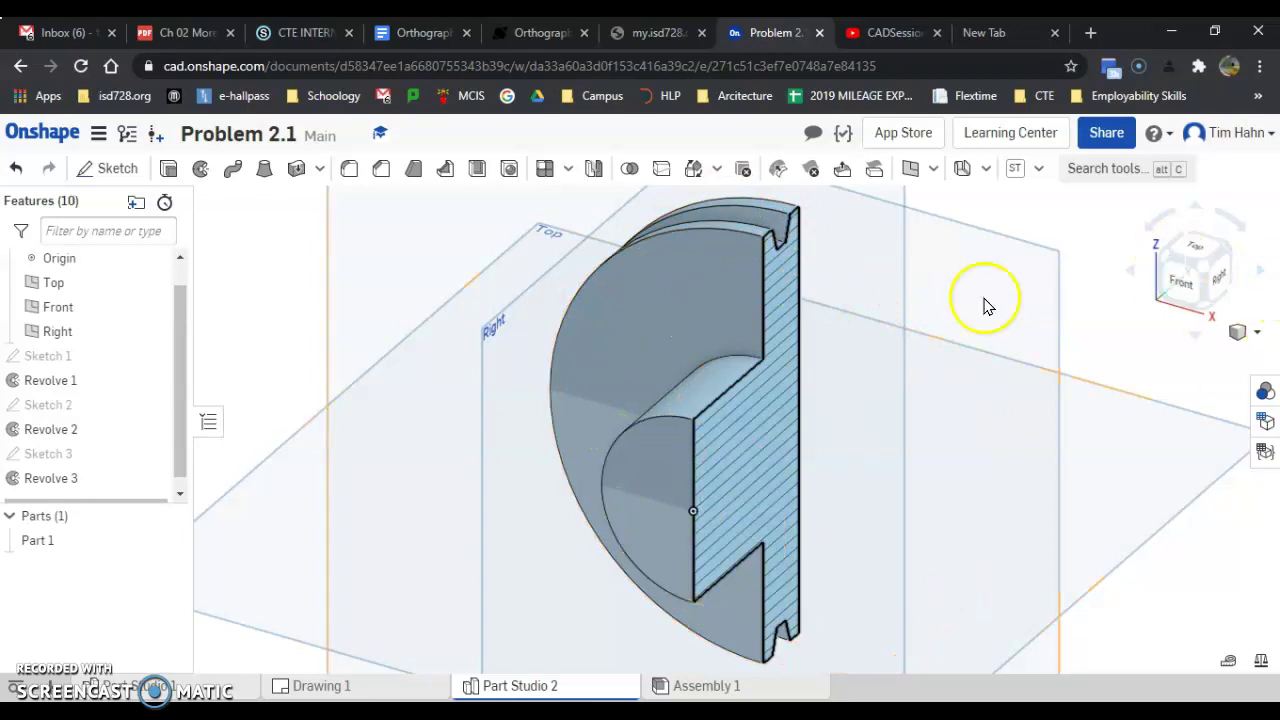
left_click(1250, 332)
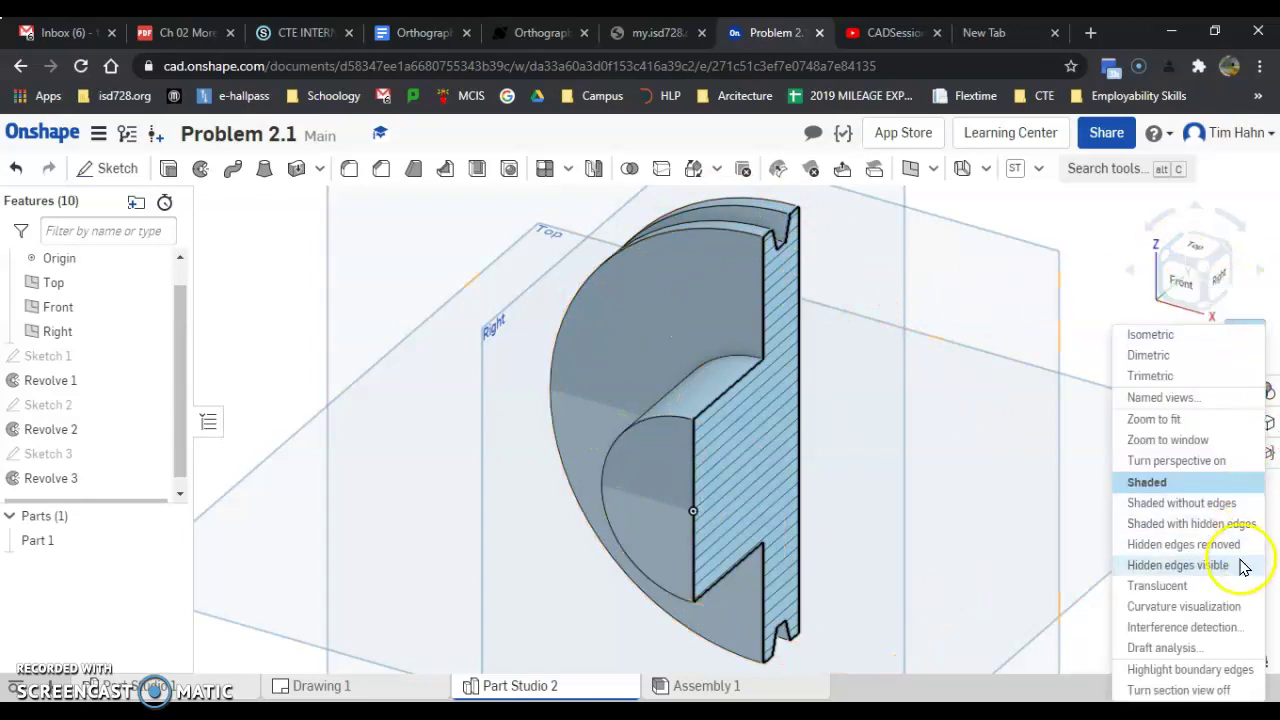
left_click(1224, 690)
scroll(766, 409, "down", 3)
right_click_drag(766, 409, 960, 483)
left_click(680, 493)
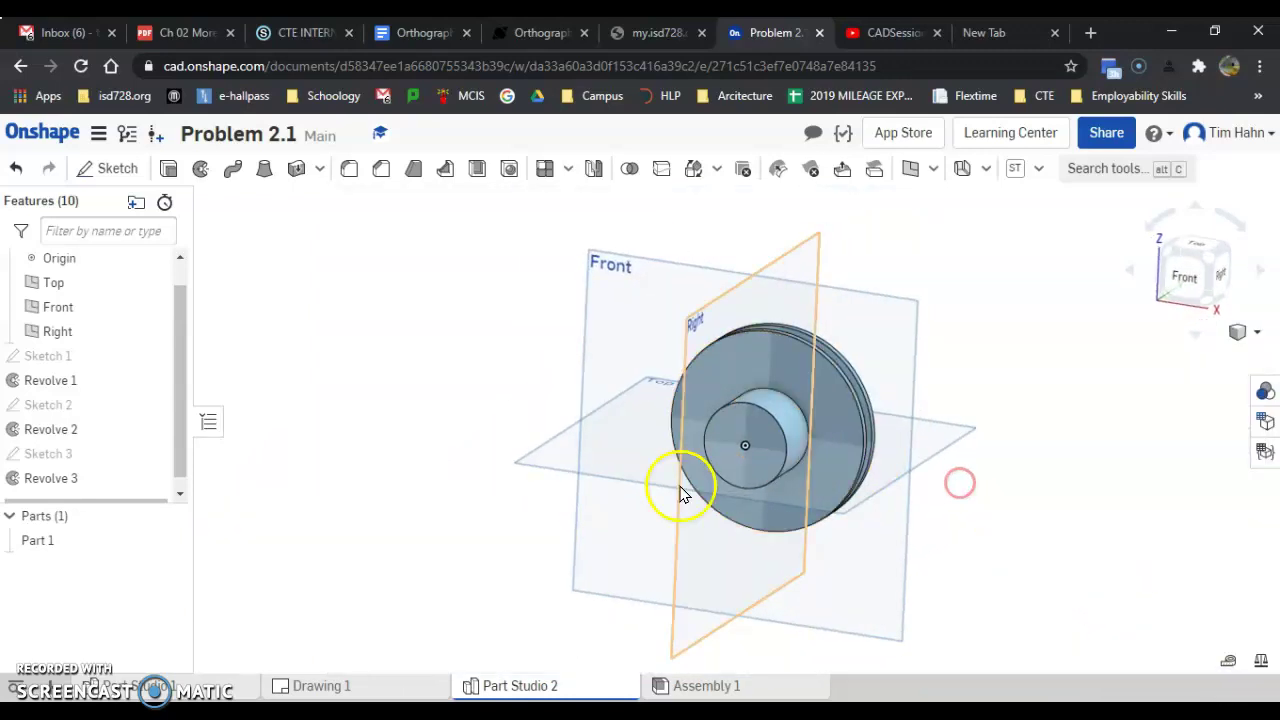
scroll(754, 440, "up", 5)
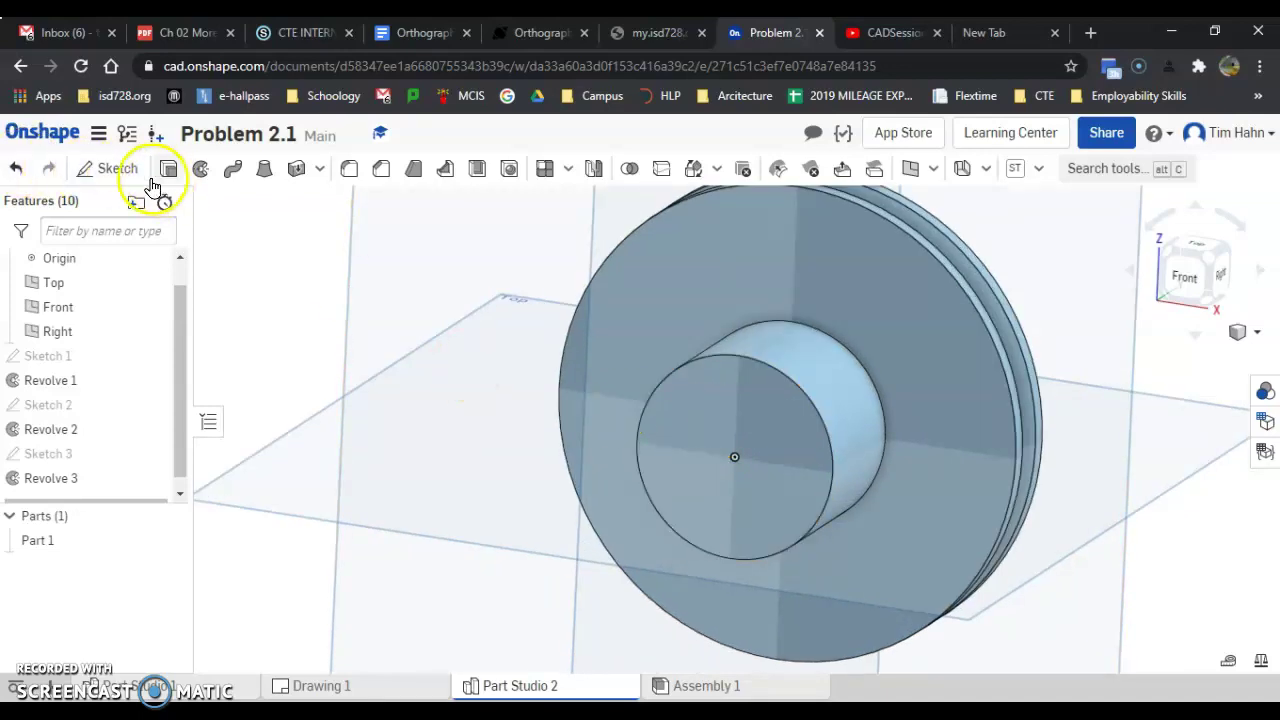
Step: Create Sketch 4 on the hub's end face with a point coincident at its centre
left_click(112, 168)
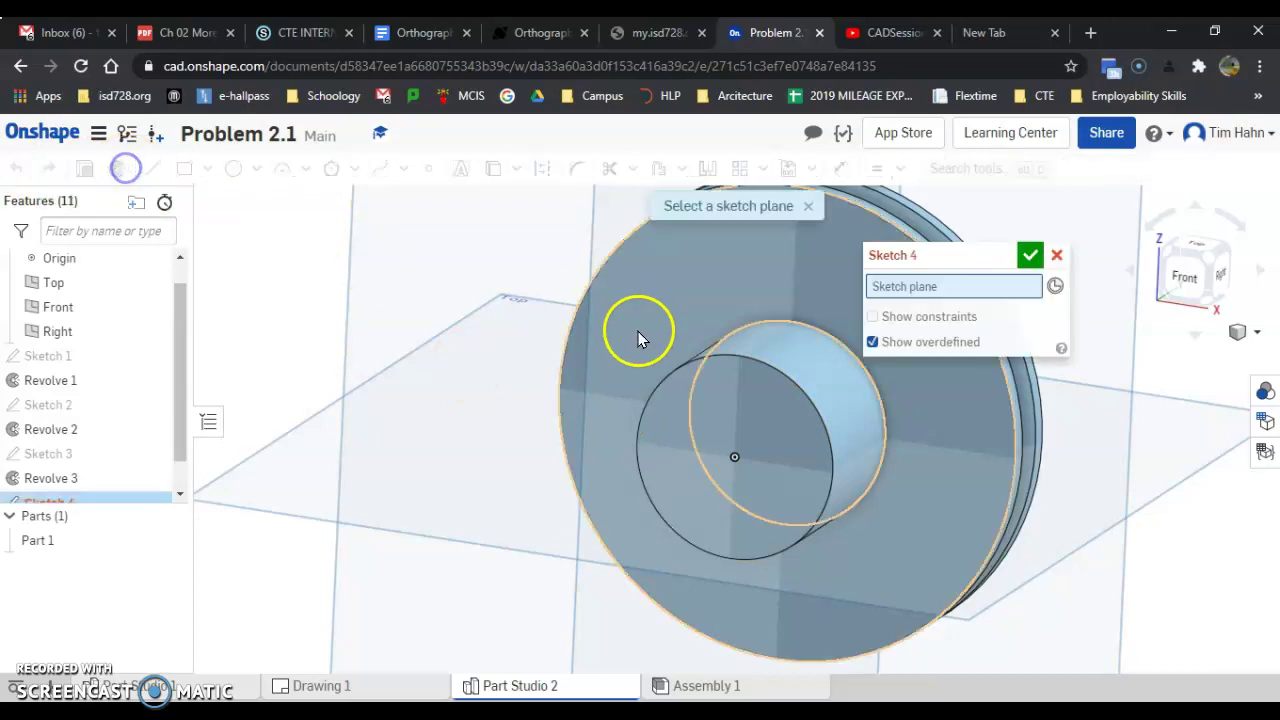
left_click(795, 395)
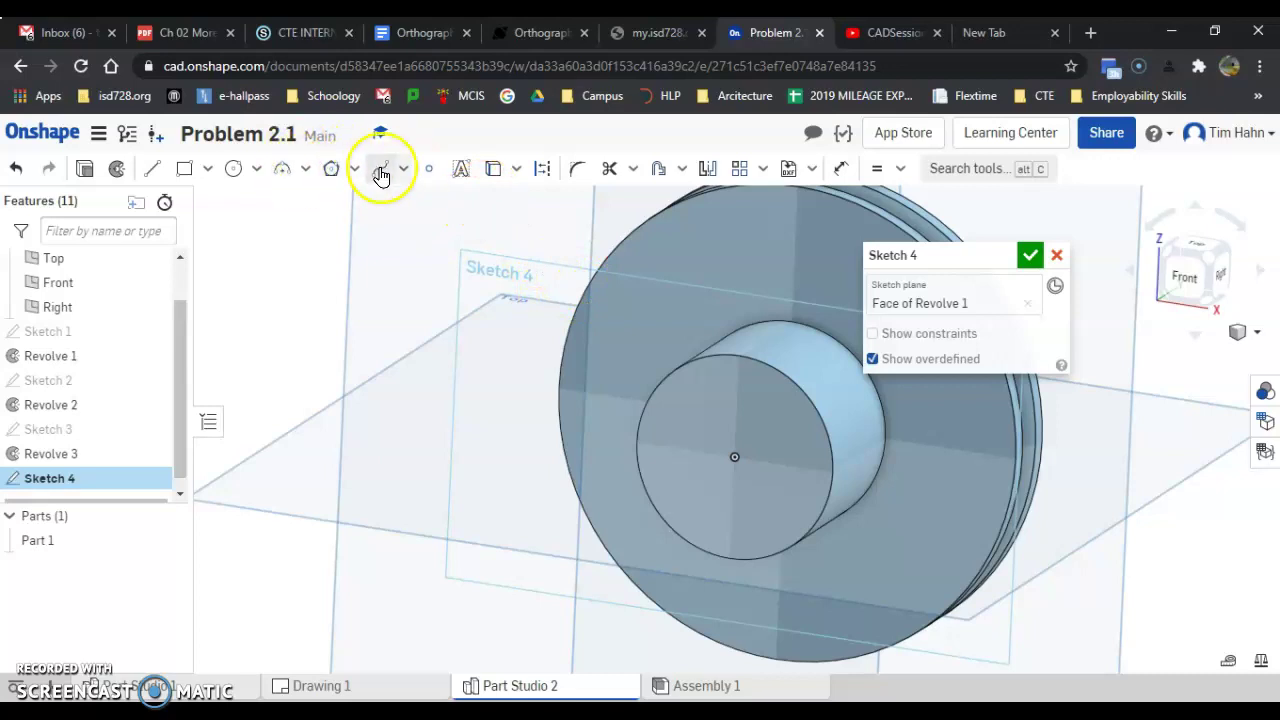
left_click(429, 168)
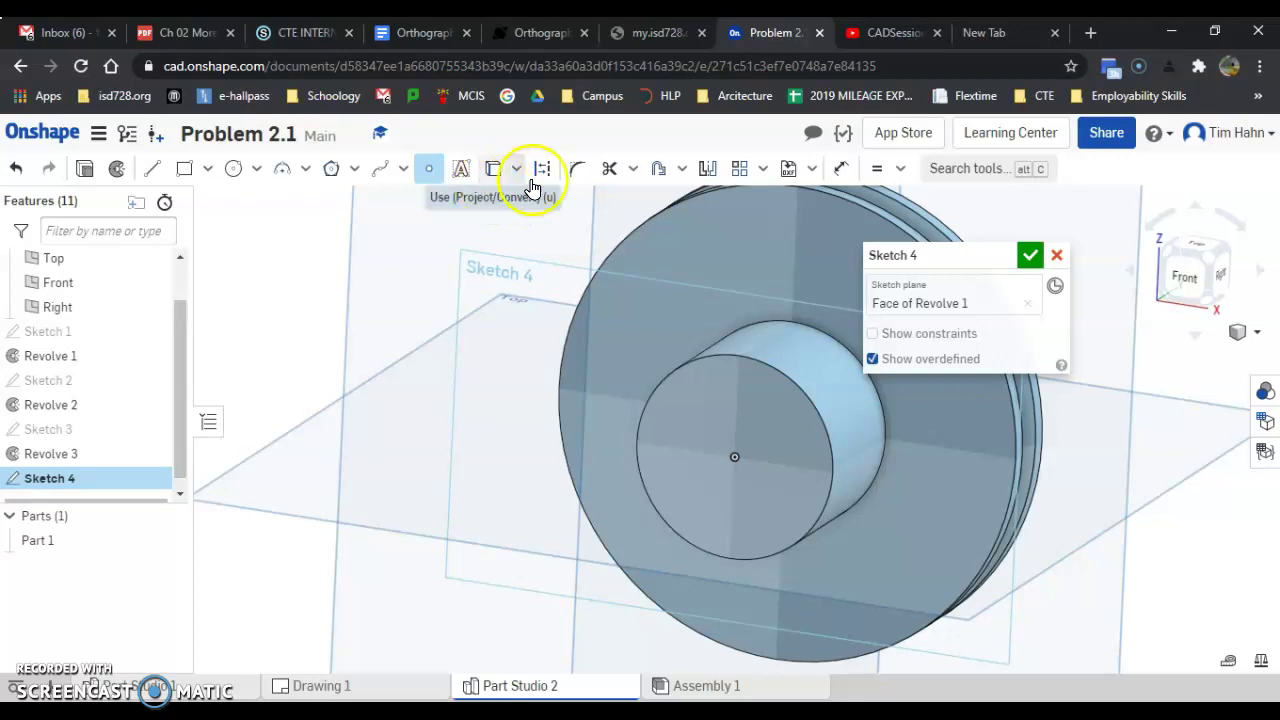
left_click(900, 170)
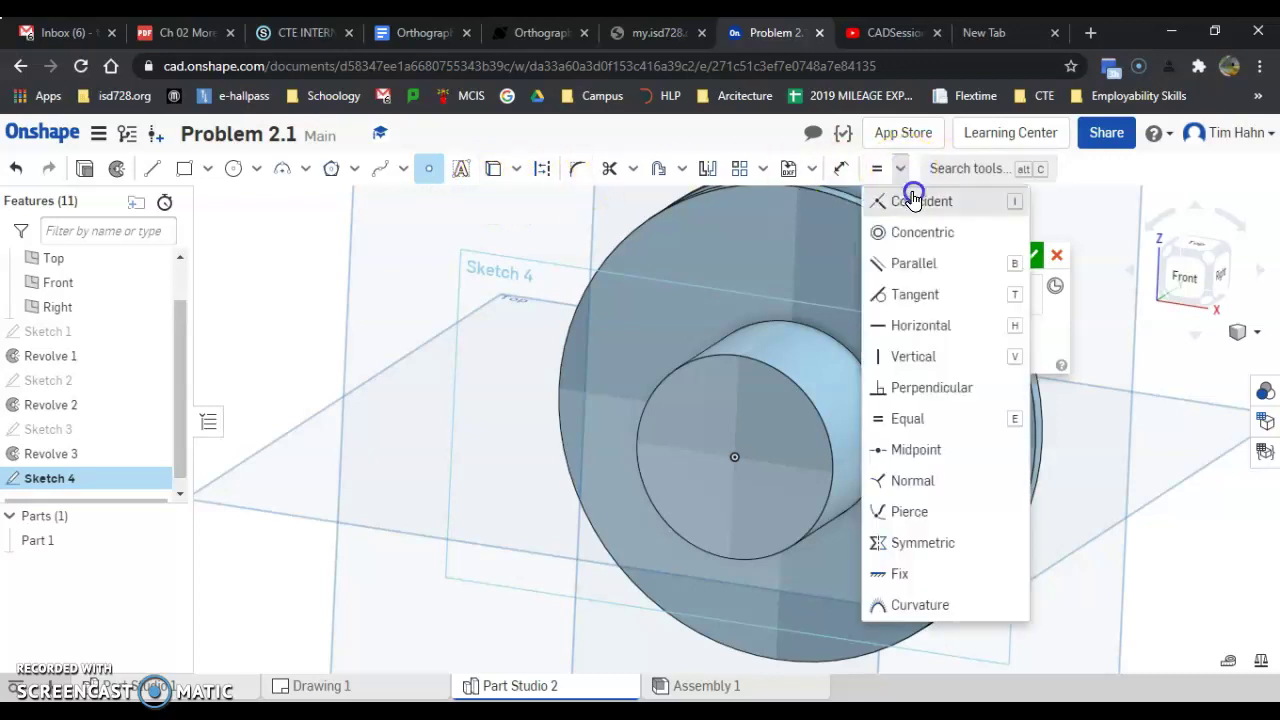
left_click(912, 200)
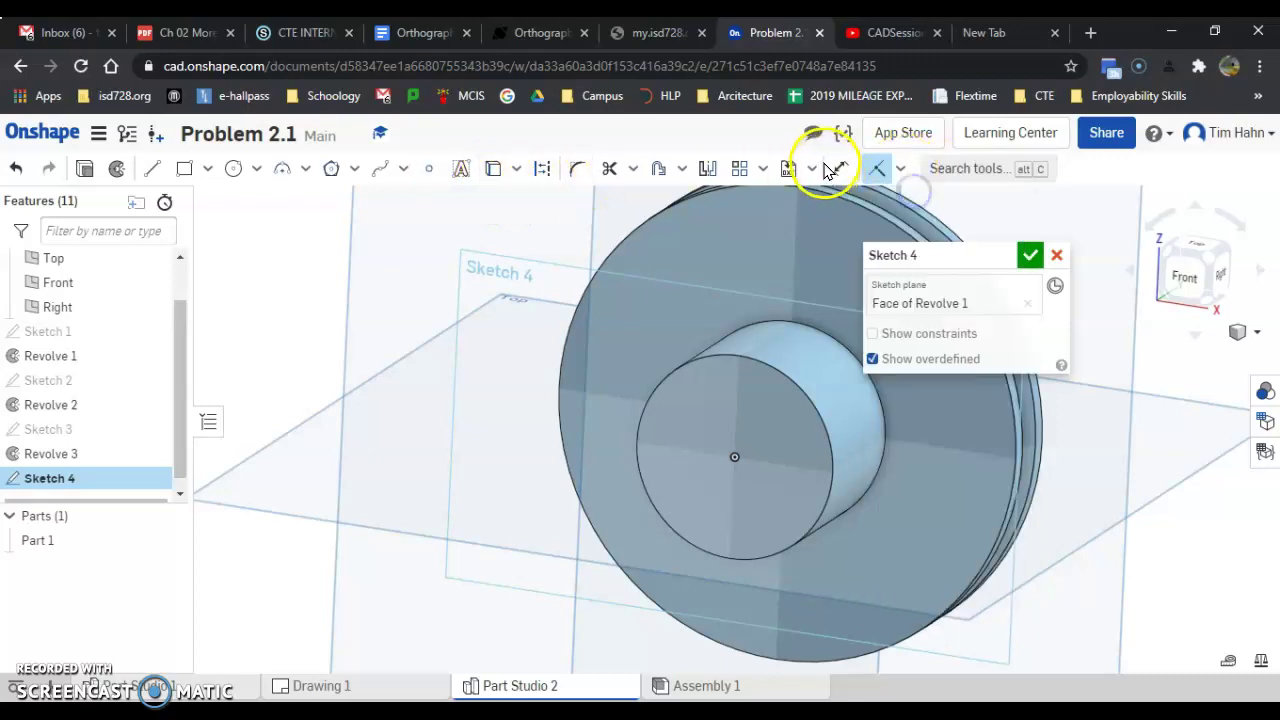
left_click(438, 181)
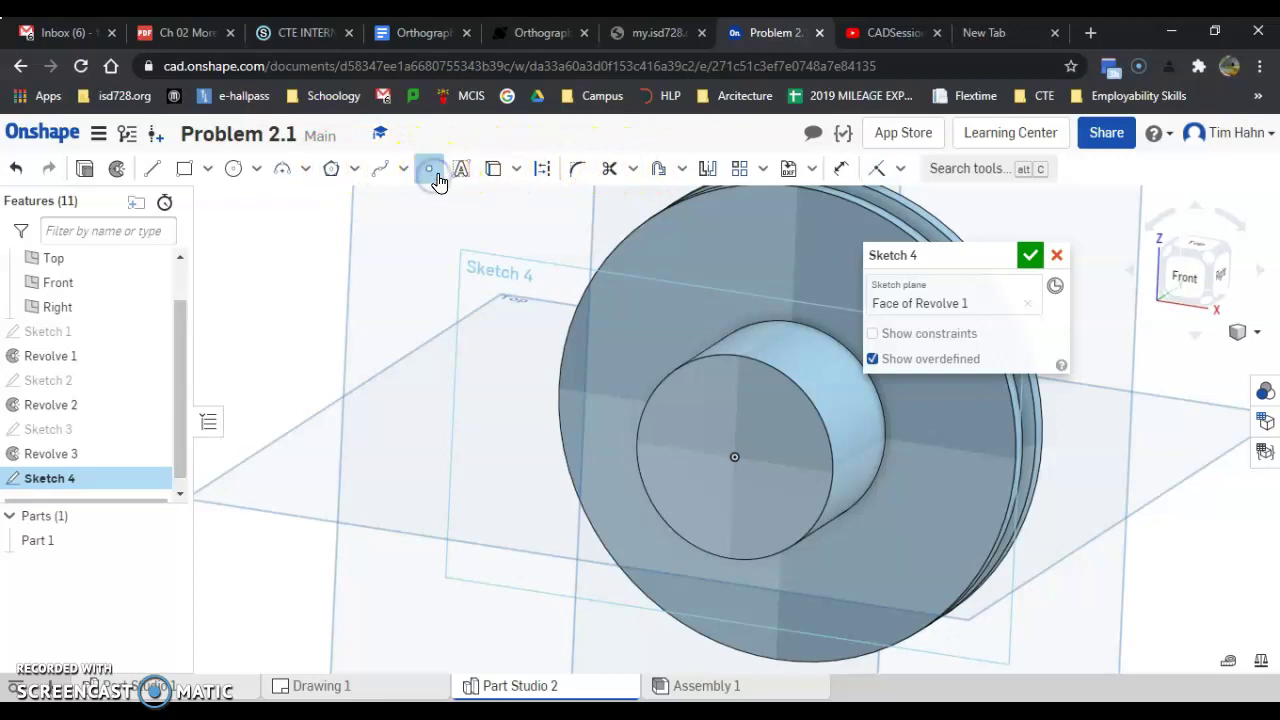
left_click(1032, 255)
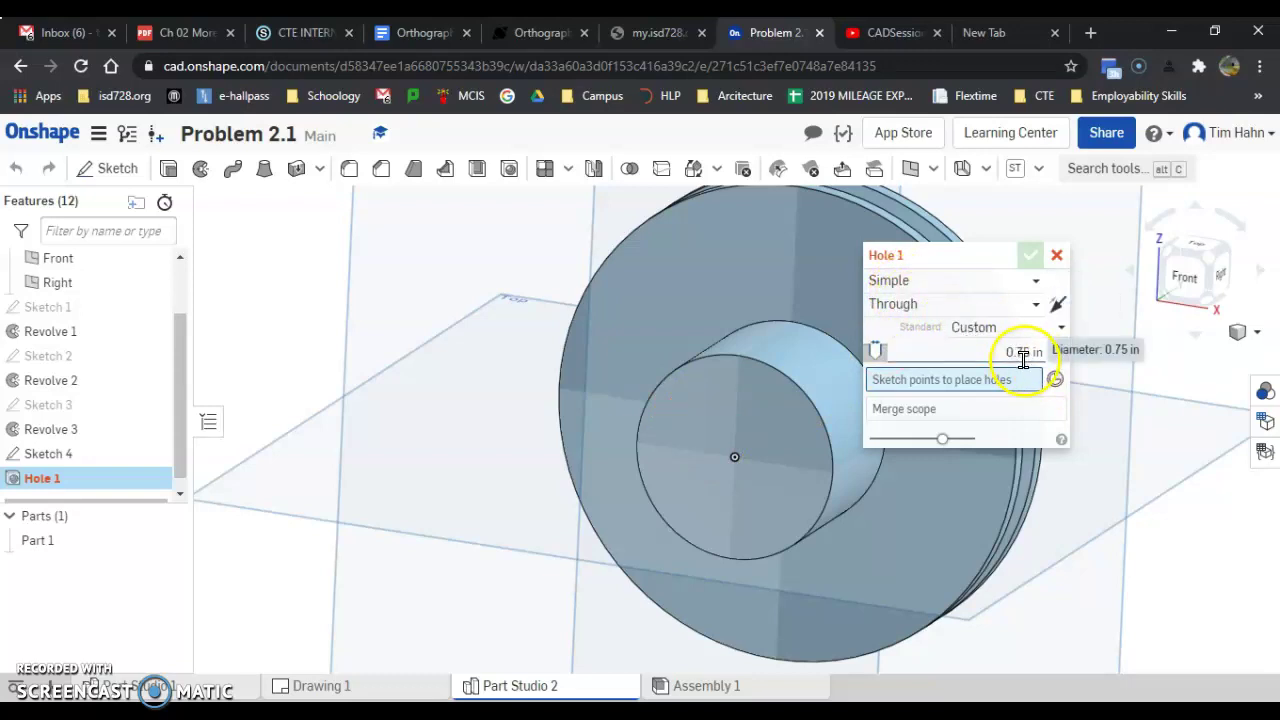
Step: Add a 0.75 in simple through hole at Sketch 4's centre point
left_click(733, 462)
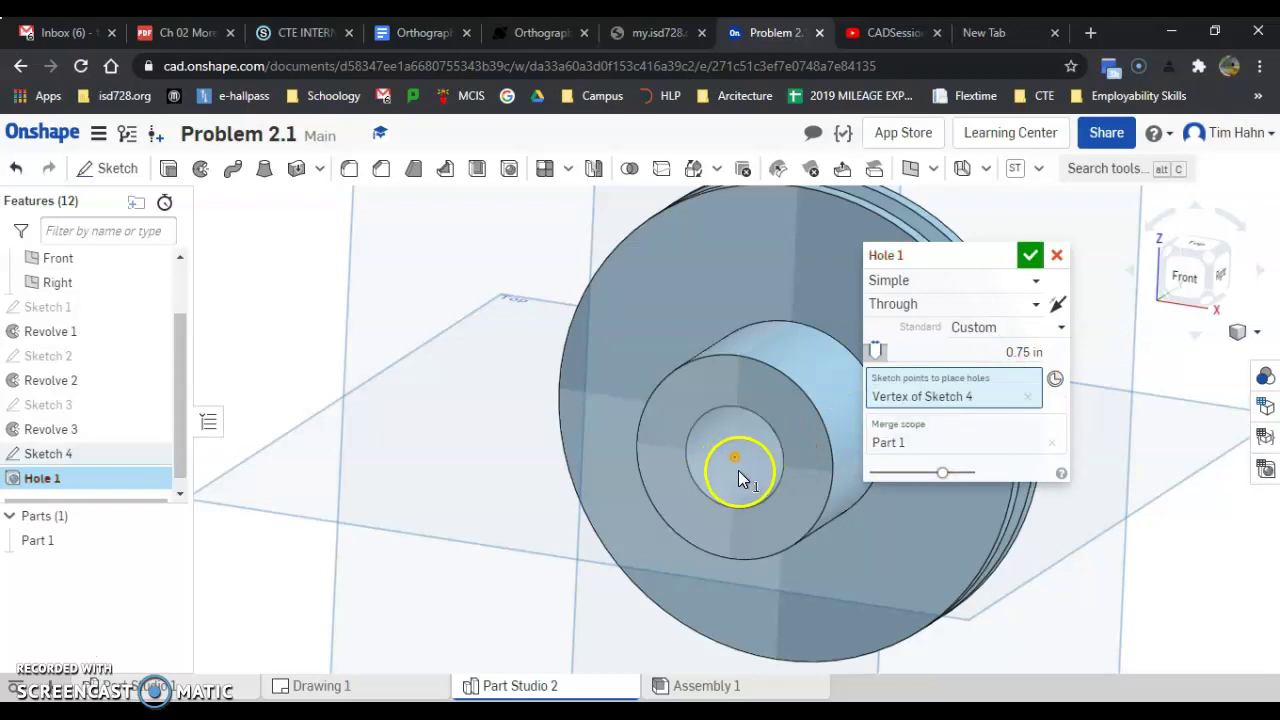
right_click_drag(738, 470, 765, 466)
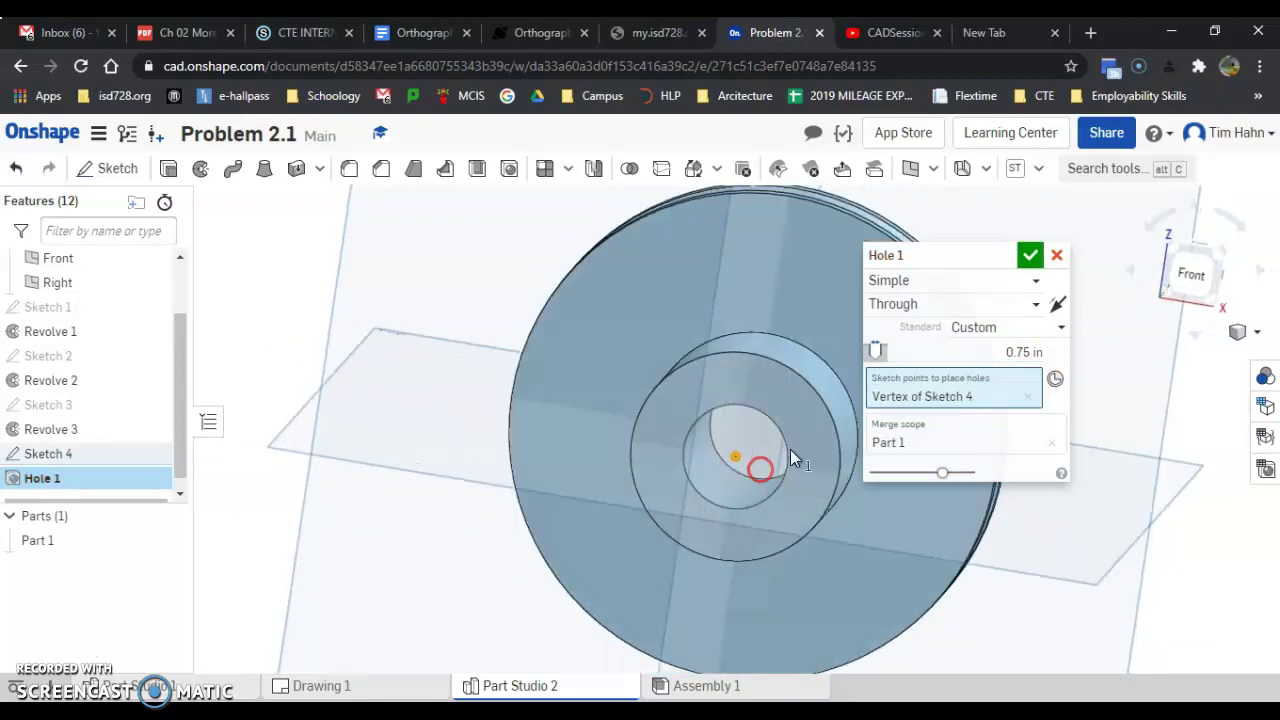
left_click(1027, 258)
scroll(605, 342, "down", 3)
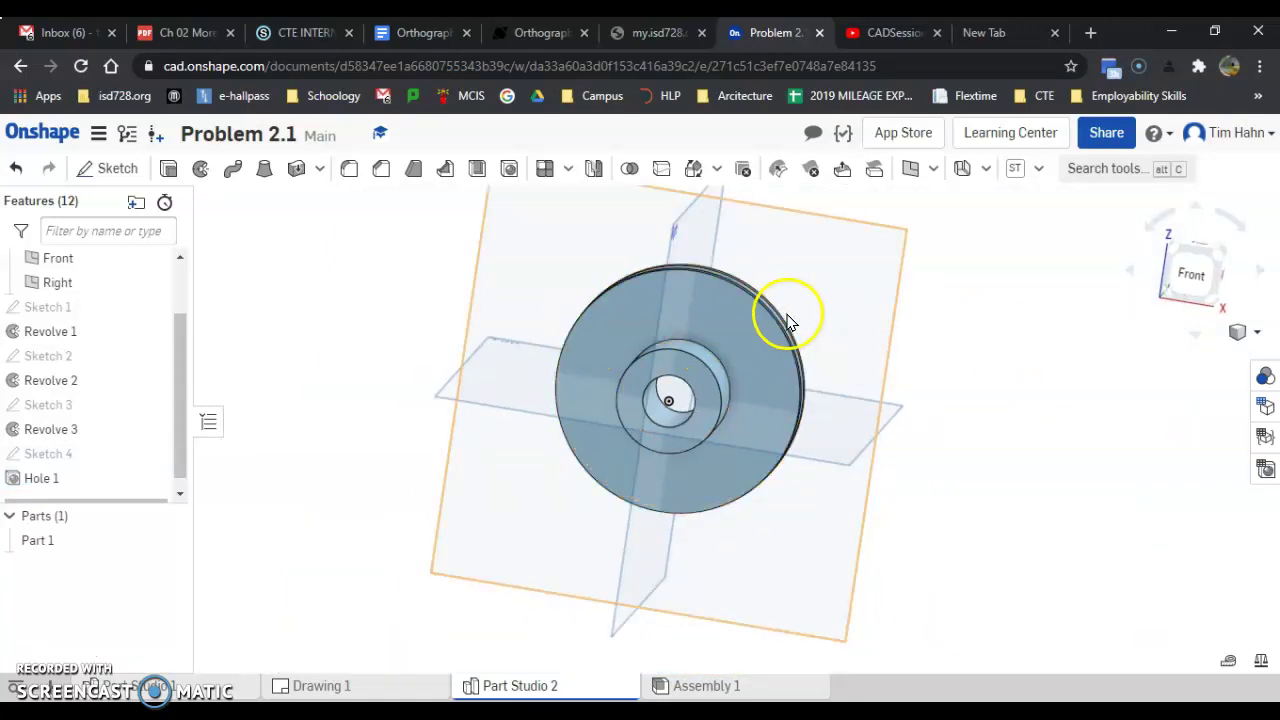
Step: Hide the reference planes and switch to the isometric view
scroll(701, 306, "up", 3)
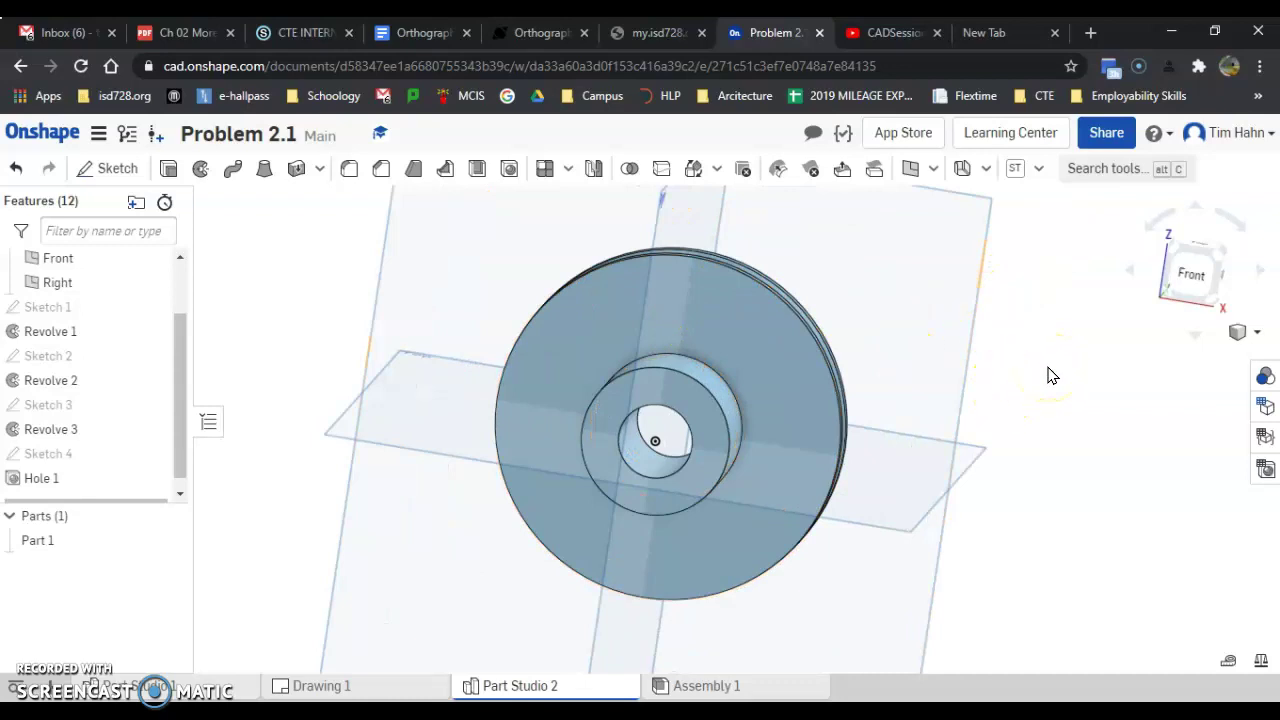
key("p")
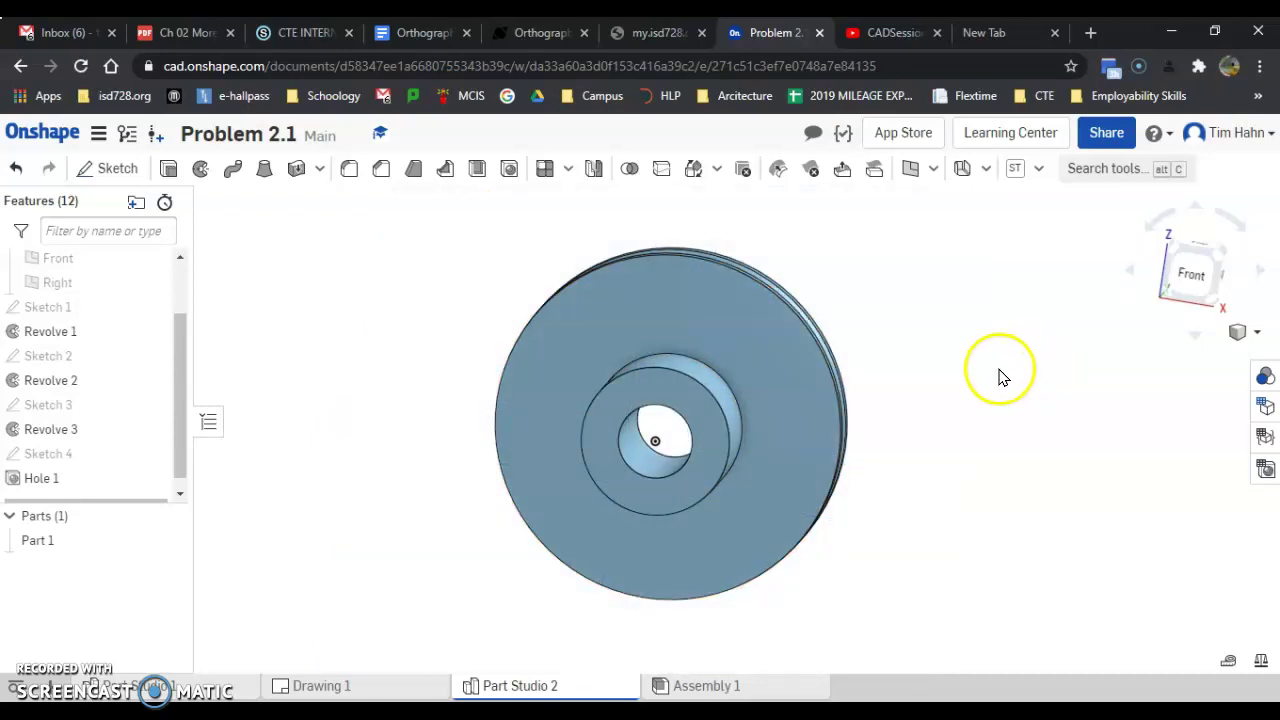
right_click(985, 393)
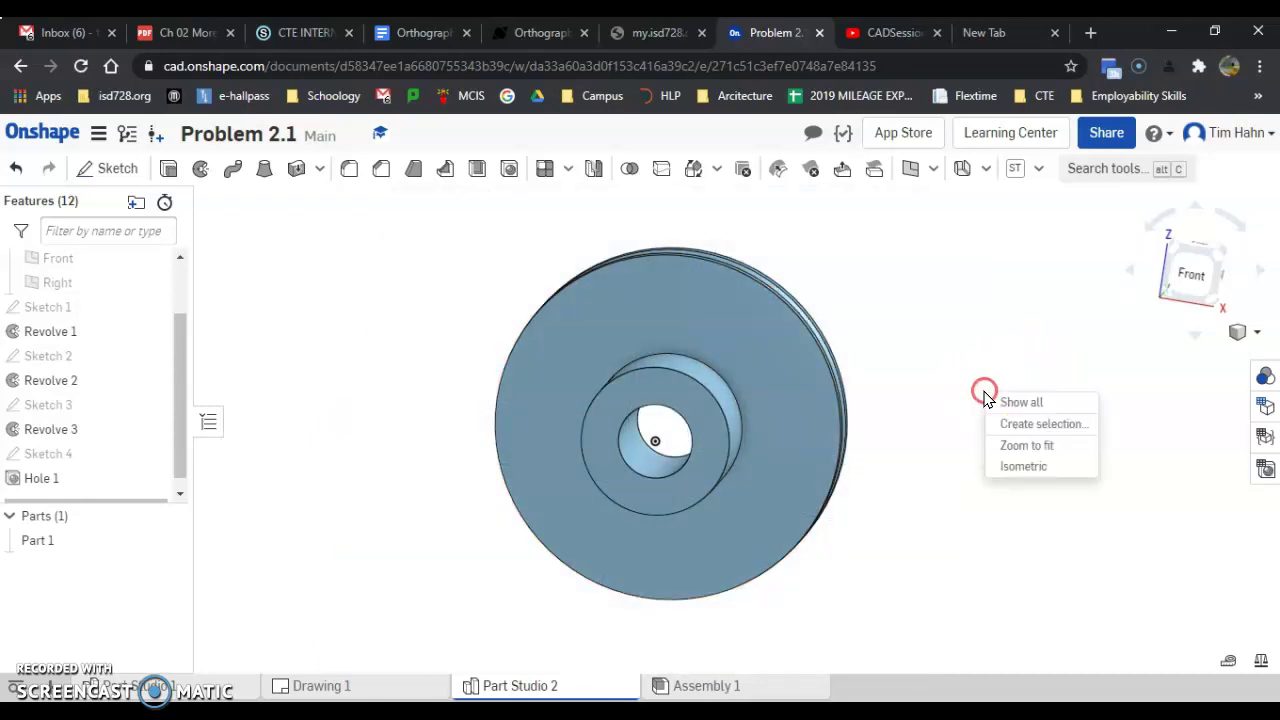
left_click(1030, 467)
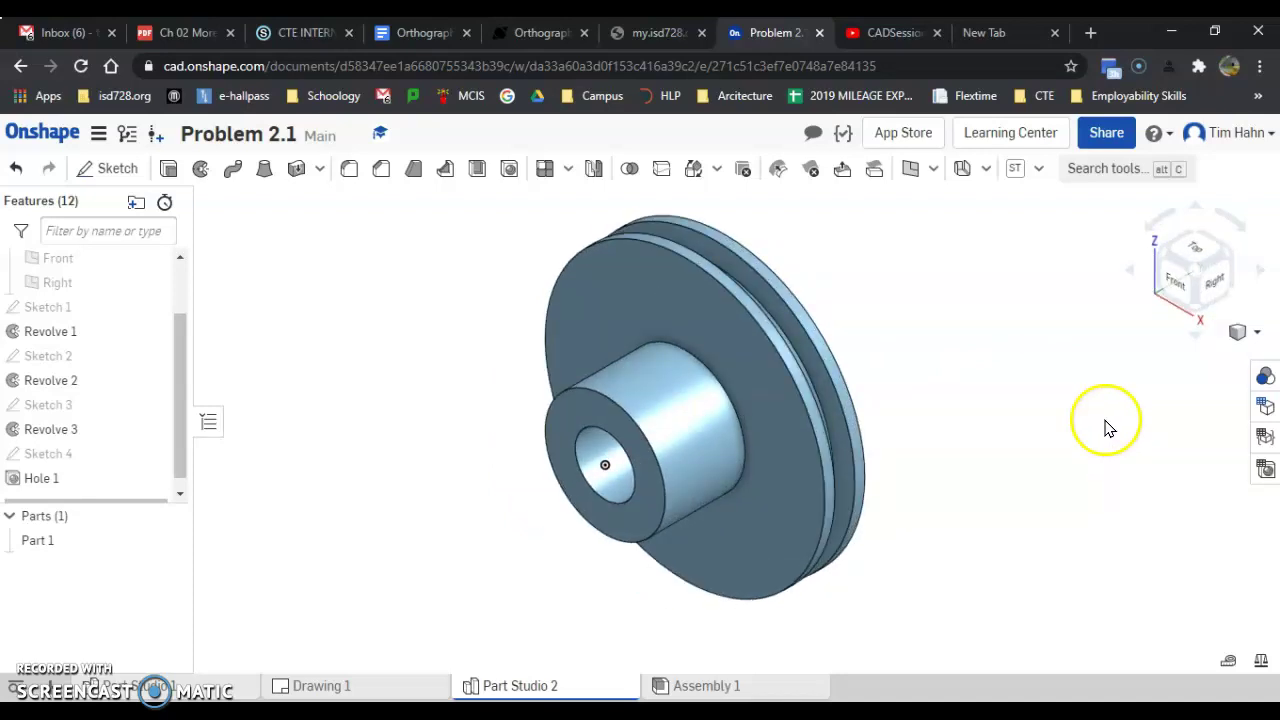
Step: Section the pulley and show Part 1's mass properties: 5.524 in³ volume, 34.916 in² area
left_click(1258, 328)
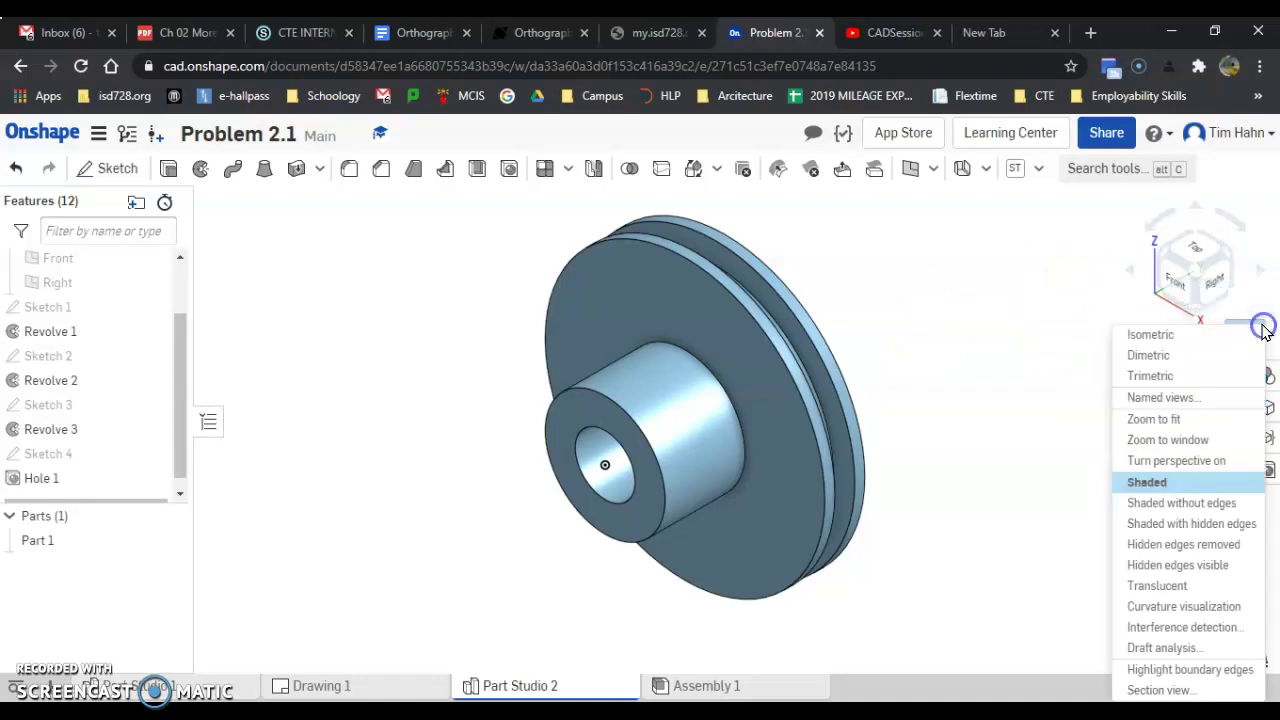
left_click(1160, 690)
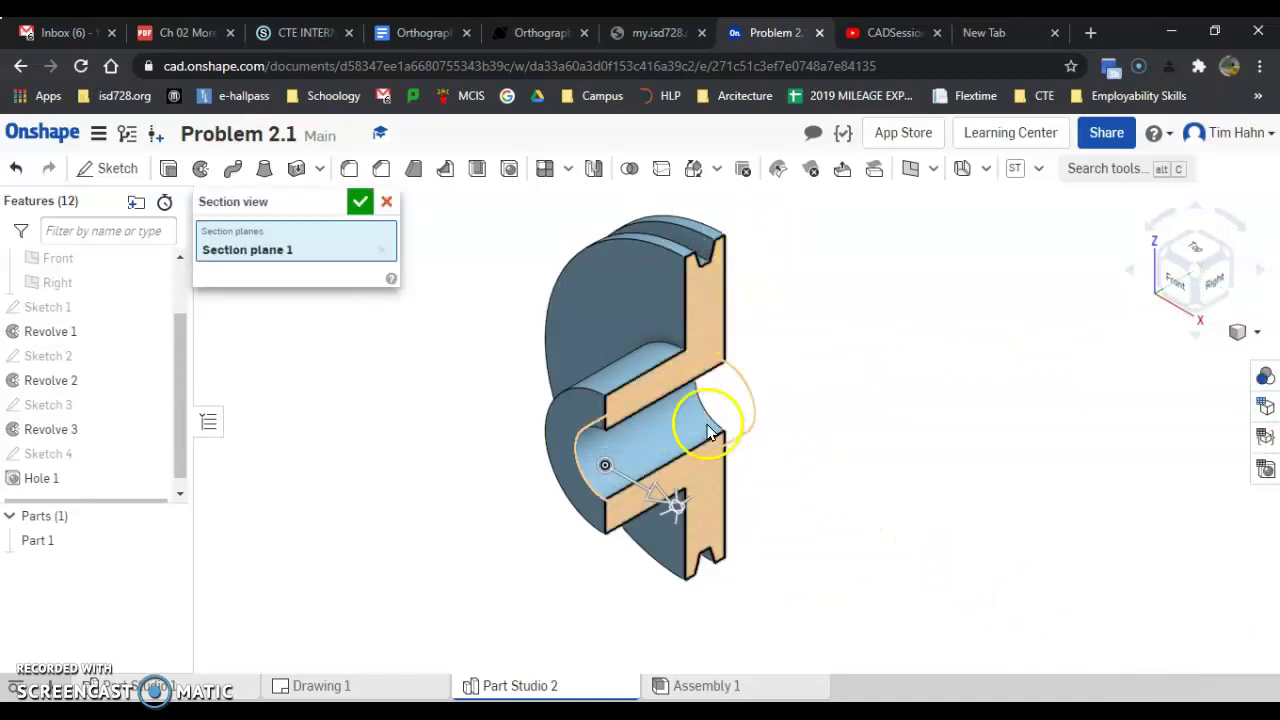
left_click(910, 400)
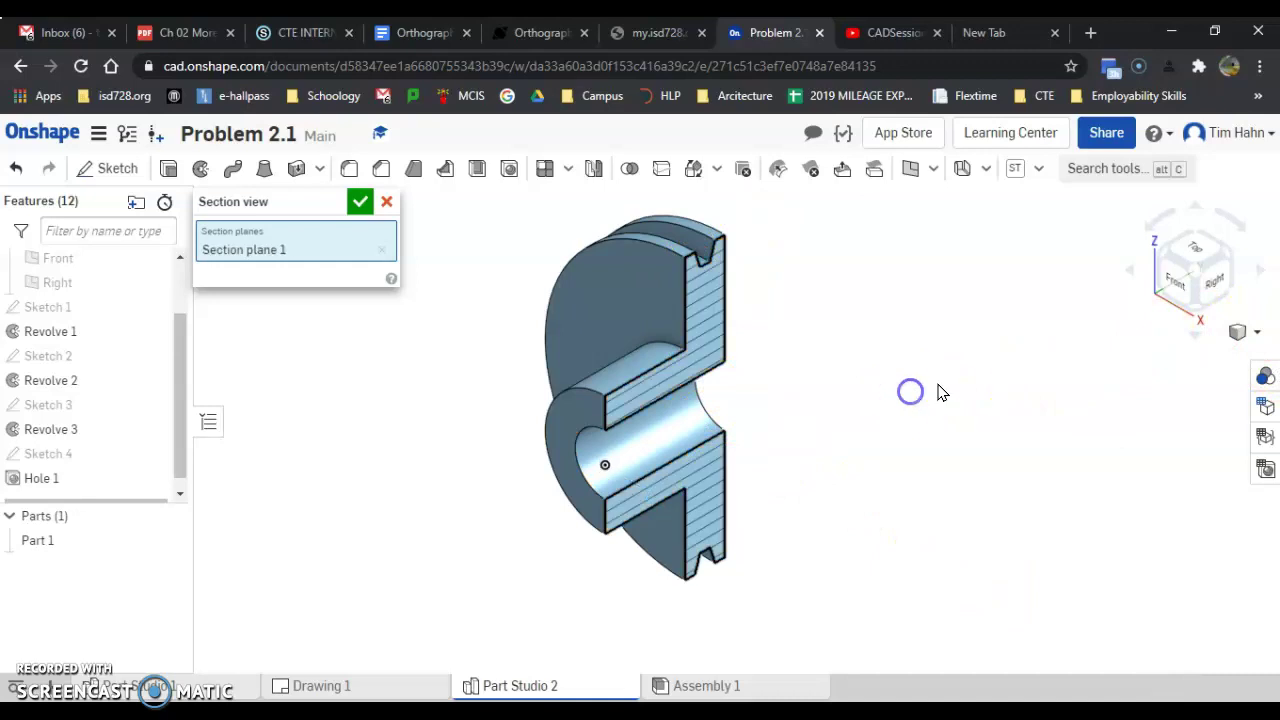
left_click(360, 204)
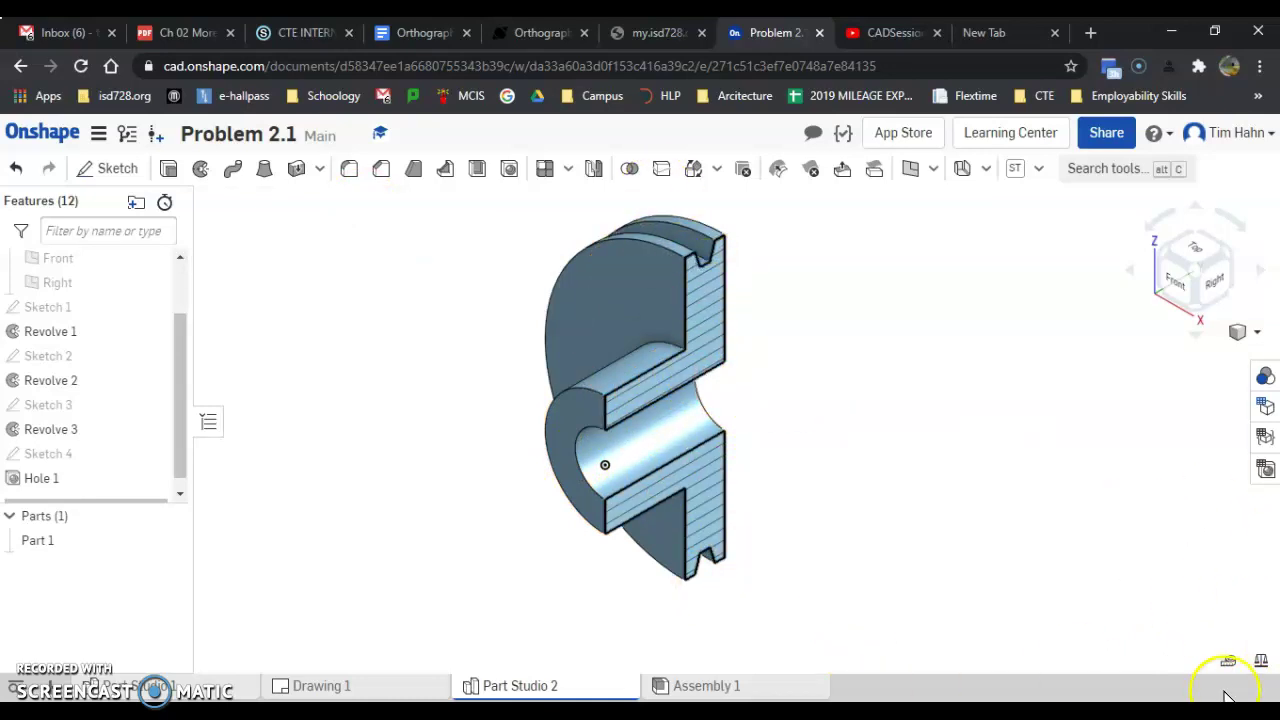
left_click(1260, 662)
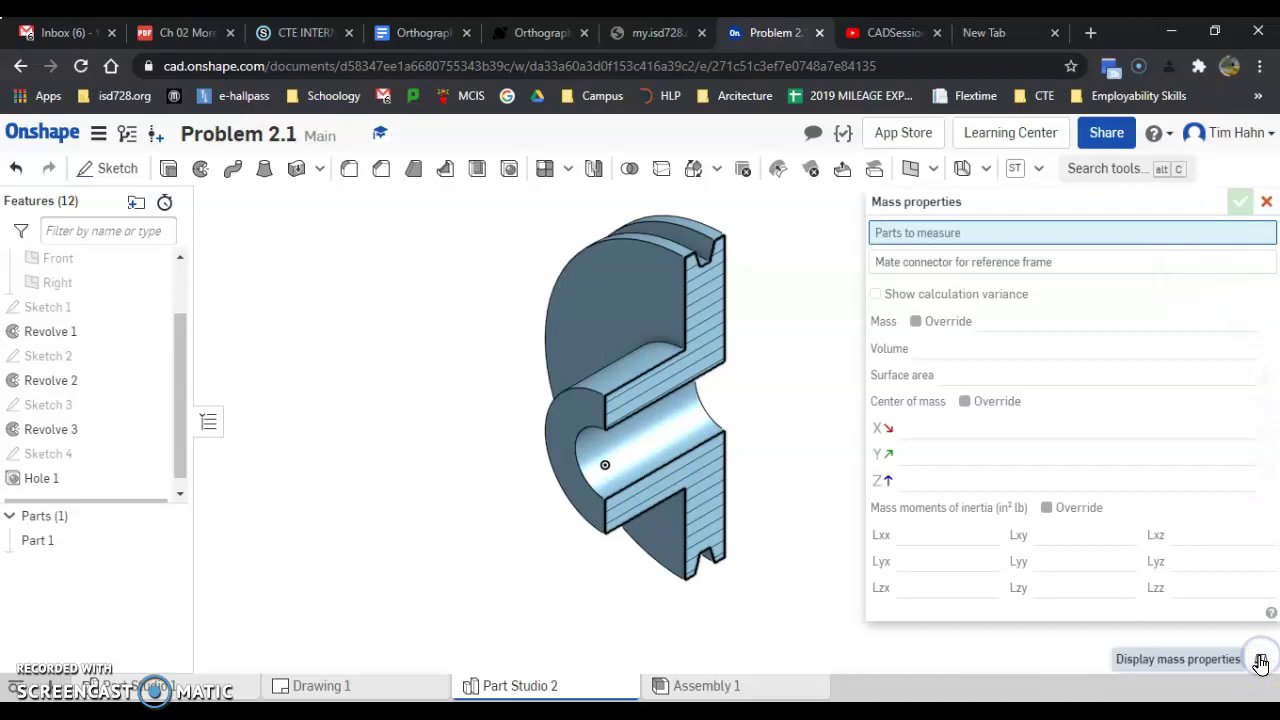
left_click(658, 281)
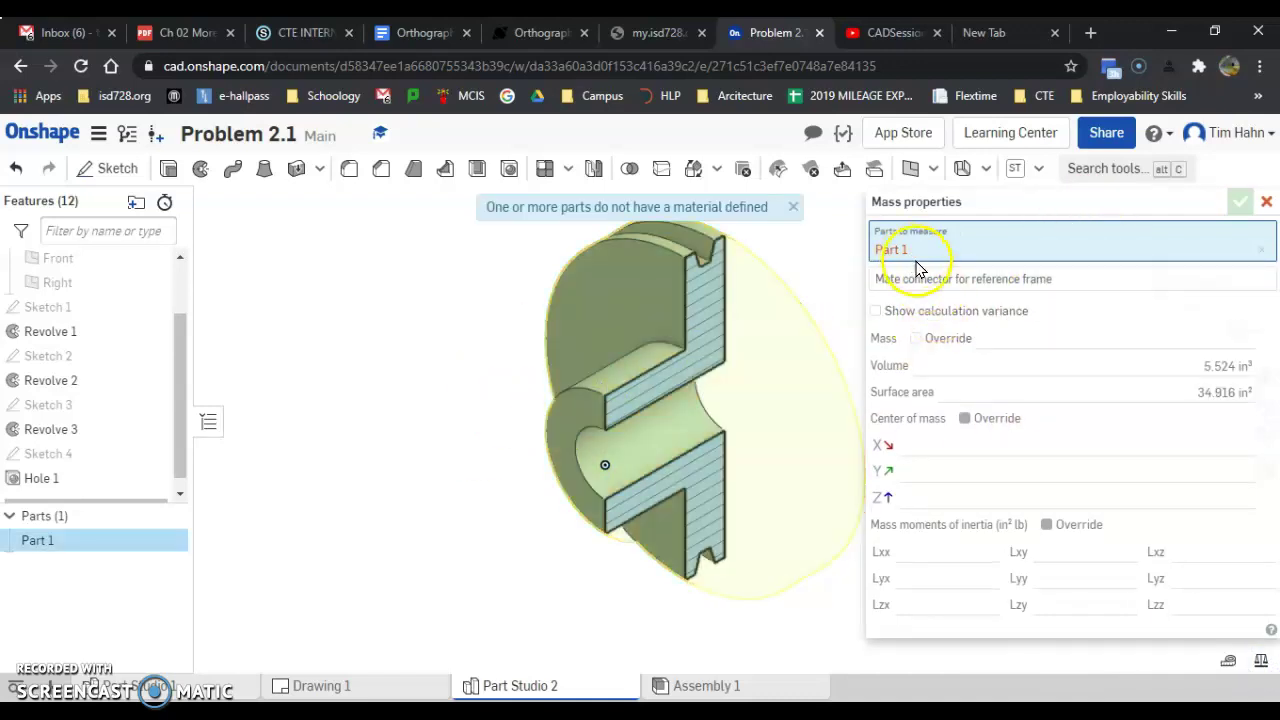